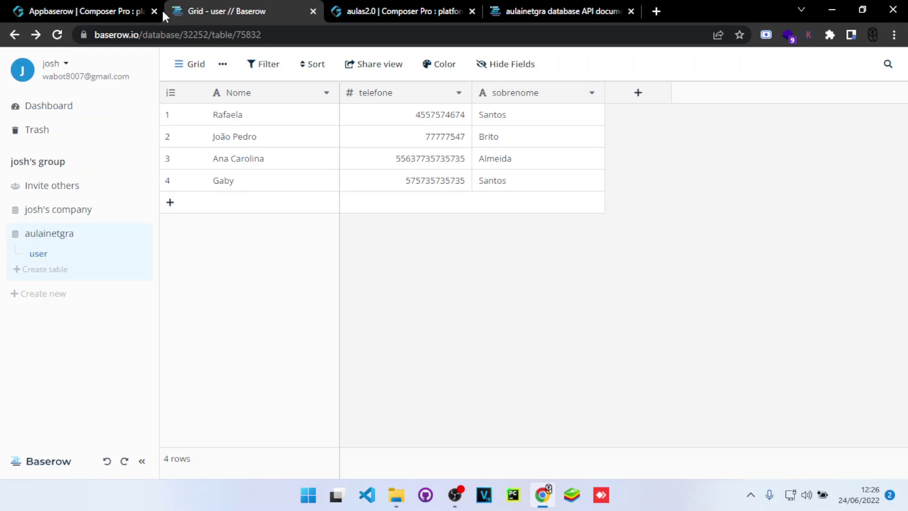
Step: Switch to the Appbaserow project in Composer Pro and close its data configurator
{"action": "left_click", "coordinate": [125, 8]}
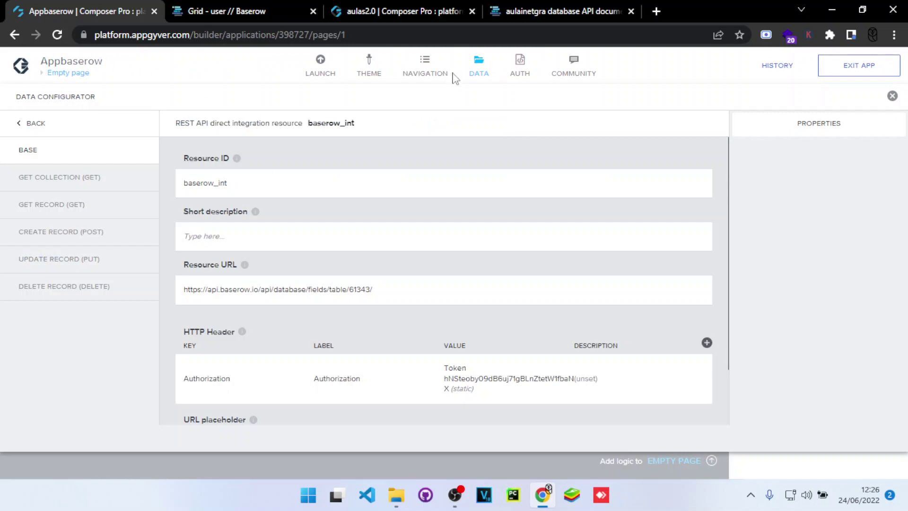
{"action": "left_click", "coordinate": [478, 65]}
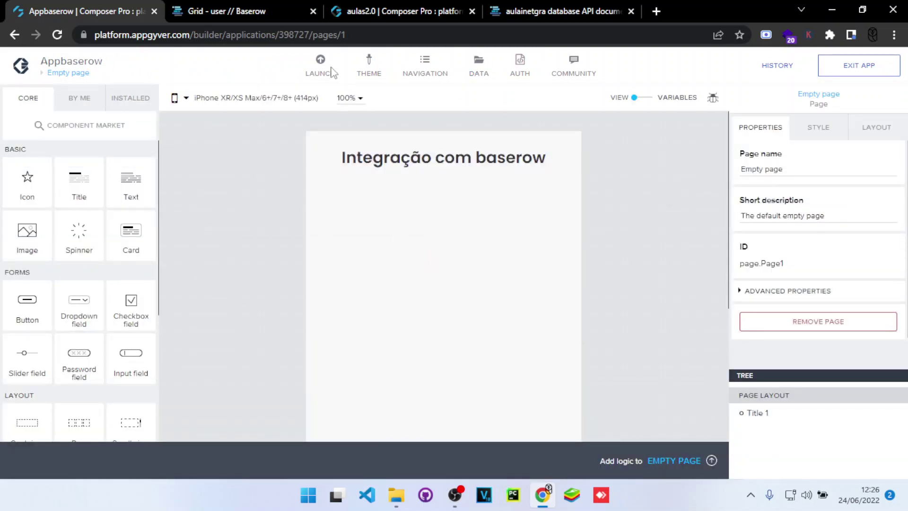
Step: Switch to the Baserow site and open its home page at baserow.io
{"action": "left_click", "coordinate": [218, 8]}
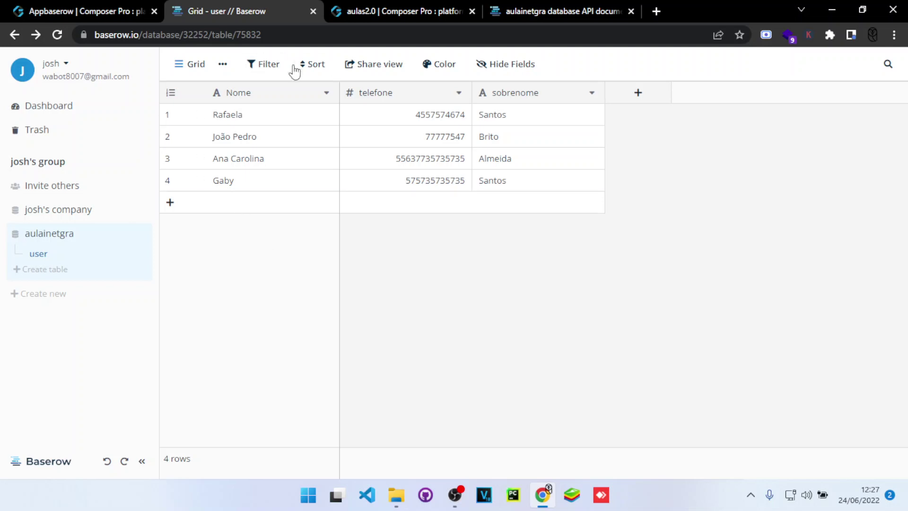
{"action": "left_click_drag", "start_coordinate": [261, 35], "coordinate": [143, 43]}
{"action": "key", "text": "BackSpace"}
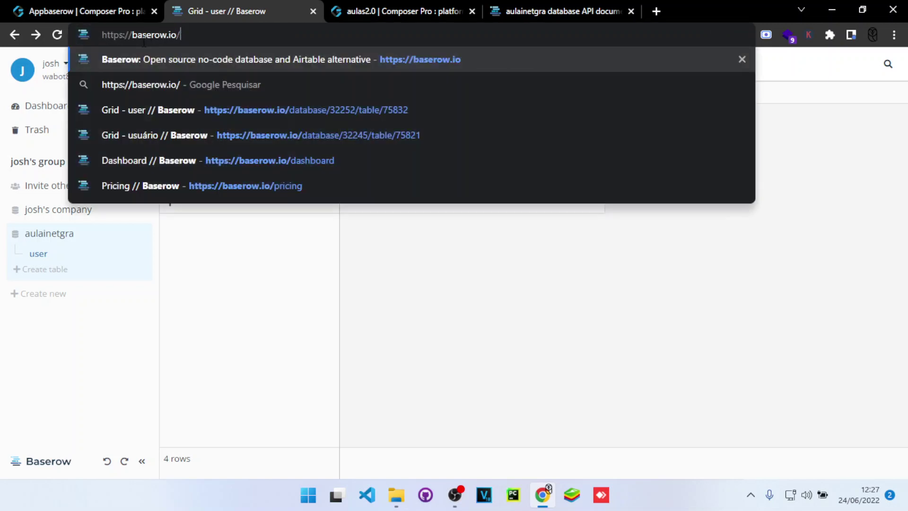
{"action": "key", "text": "Return"}
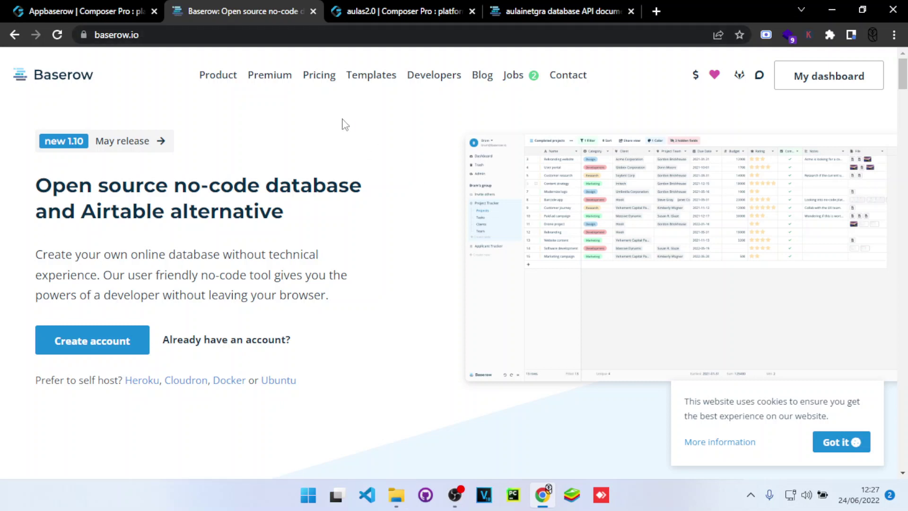
Step: Examine Baserow's pricing page, comparing usage limits, features, admin and support options across the hosted, self-hosted and premium plans
{"action": "left_click", "coordinate": [326, 83]}
{"action": "scroll", "coordinate": [558, 280], "scroll_direction": "down", "scroll_amount": 7}
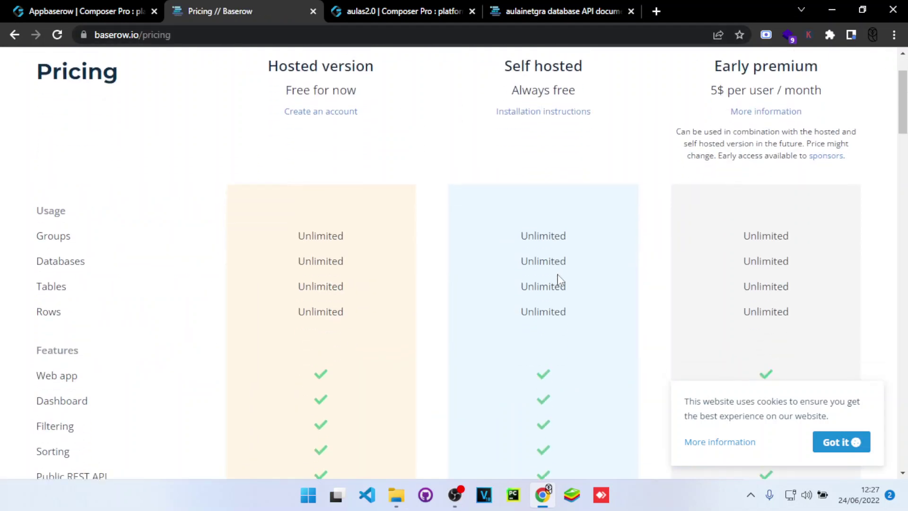
{"action": "scroll", "coordinate": [473, 236], "scroll_direction": "up", "scroll_amount": 7}
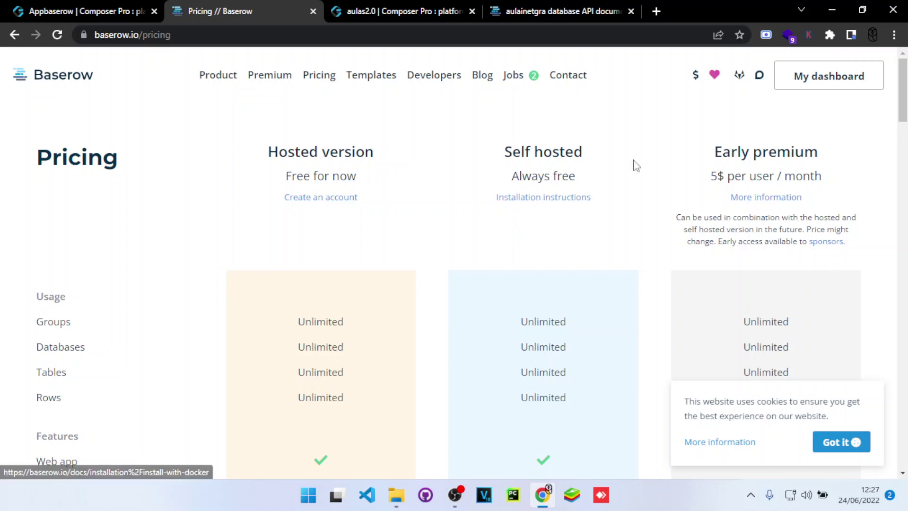
{"action": "scroll", "coordinate": [527, 270], "scroll_direction": "down", "scroll_amount": 5}
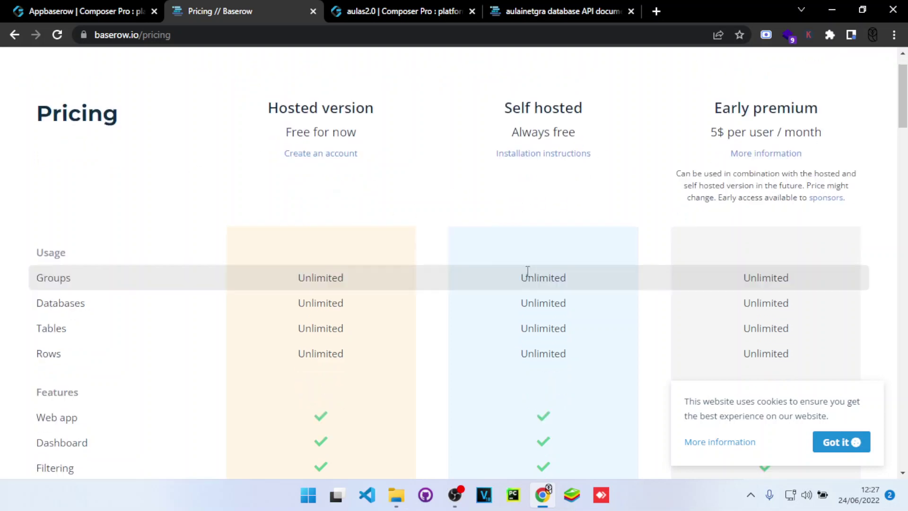
{"action": "scroll", "coordinate": [527, 189], "scroll_direction": "down", "scroll_amount": 6}
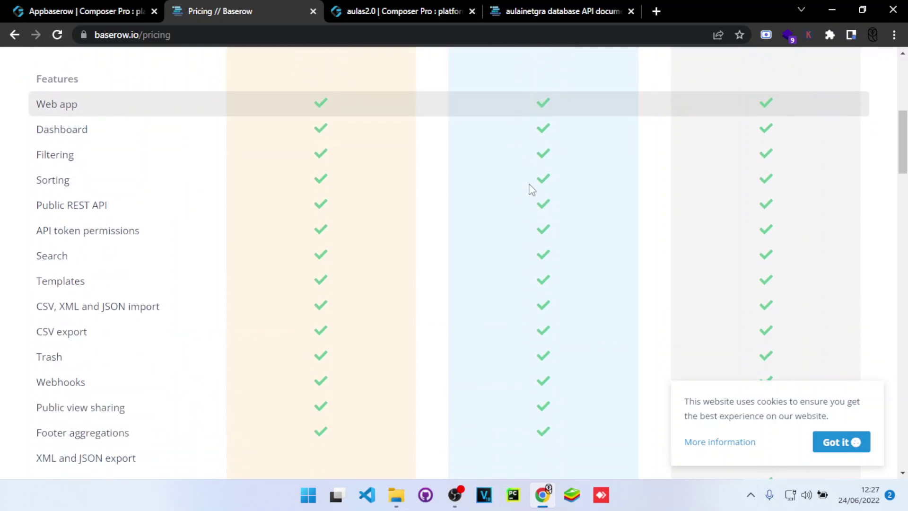
{"action": "scroll", "coordinate": [532, 198], "scroll_direction": "down", "scroll_amount": 1}
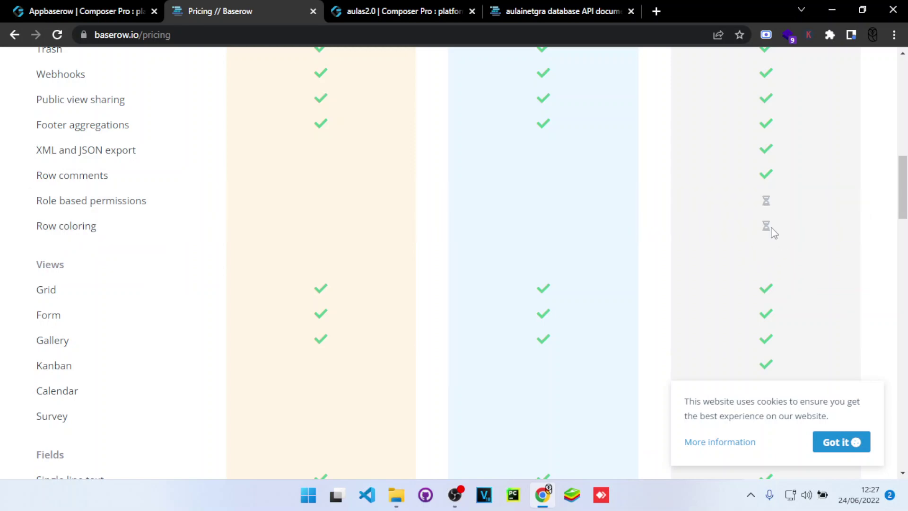
{"action": "scroll", "coordinate": [771, 230], "scroll_direction": "down", "scroll_amount": 10}
{"action": "scroll", "coordinate": [763, 222], "scroll_direction": "down", "scroll_amount": 10}
{"action": "scroll", "coordinate": [760, 215], "scroll_direction": "up", "scroll_amount": 6}
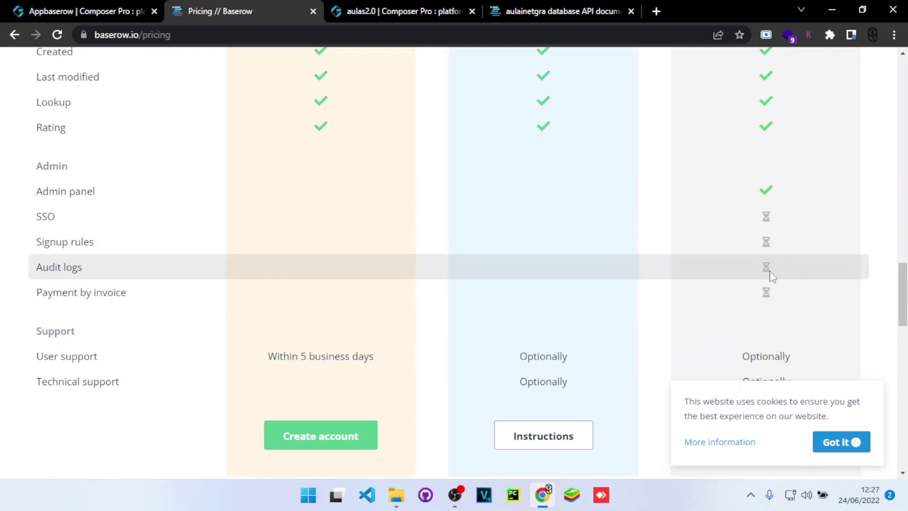
{"action": "scroll", "coordinate": [796, 255], "scroll_direction": "up", "scroll_amount": 1}
{"action": "scroll", "coordinate": [314, 206], "scroll_direction": "up", "scroll_amount": 20}
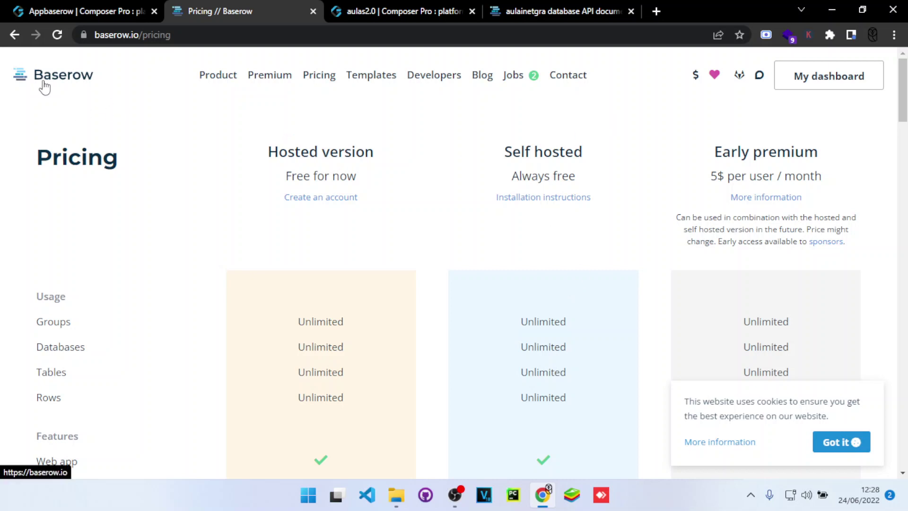
Step: Return to the Baserow home page and go through the dashboard to the user table of the aulainetgra database
{"action": "left_click", "coordinate": [40, 80]}
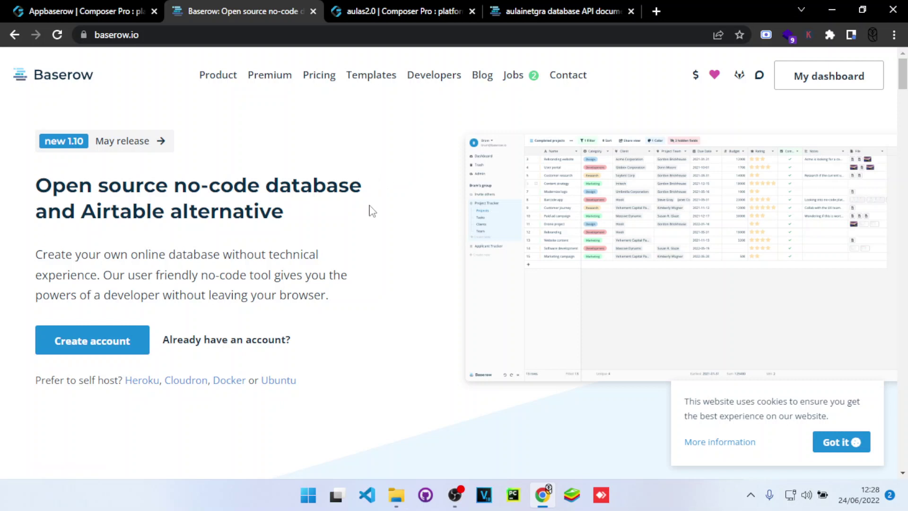
{"action": "left_click", "coordinate": [815, 80]}
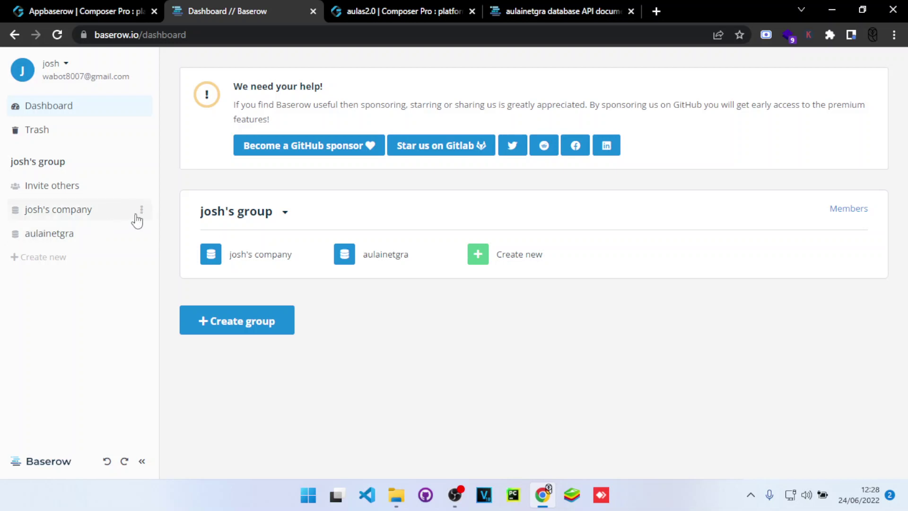
{"action": "left_click", "coordinate": [44, 235]}
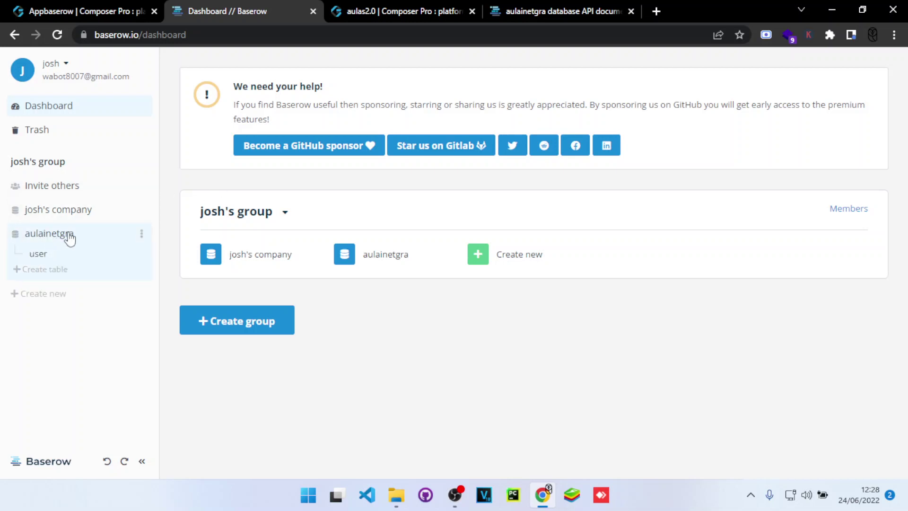
{"action": "left_click", "coordinate": [42, 258]}
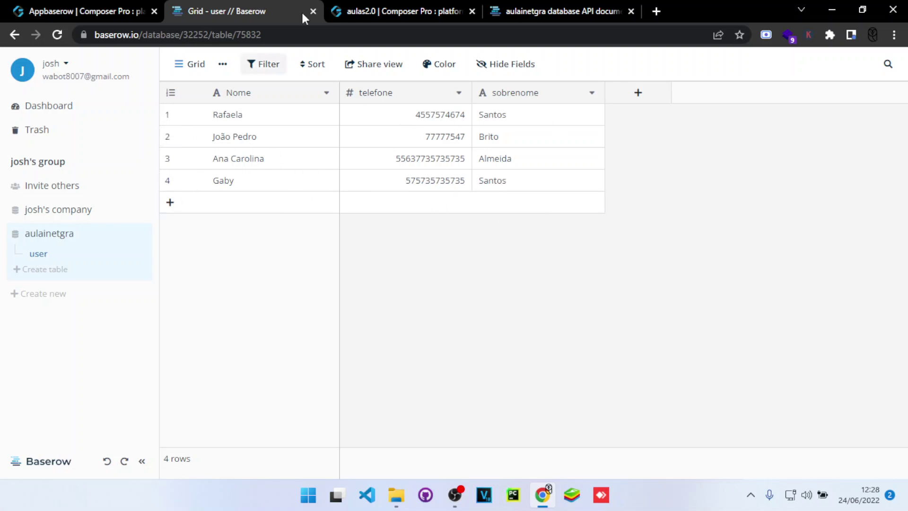
Step: Examine the name and group fields for creating a personal API token in the account settings, leaving without creating one
{"action": "left_click", "coordinate": [53, 71]}
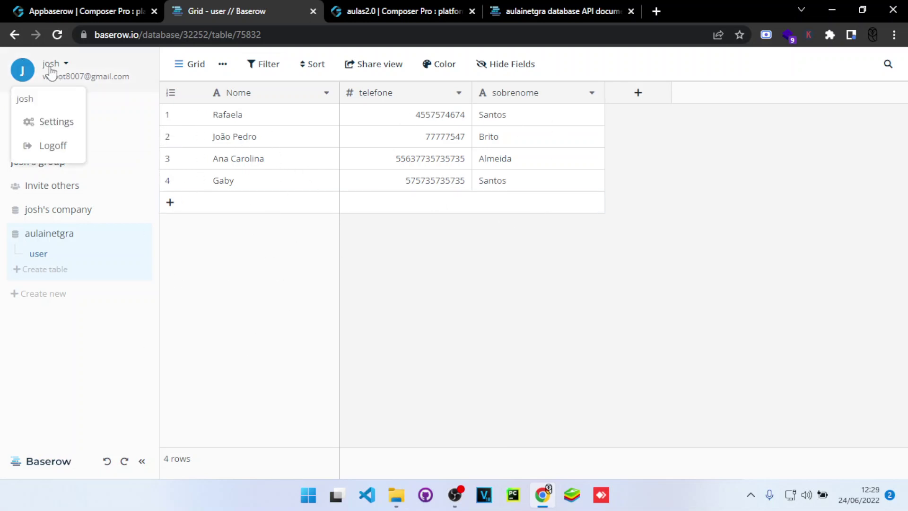
{"action": "left_click", "coordinate": [55, 123]}
{"action": "left_click", "coordinate": [215, 190]}
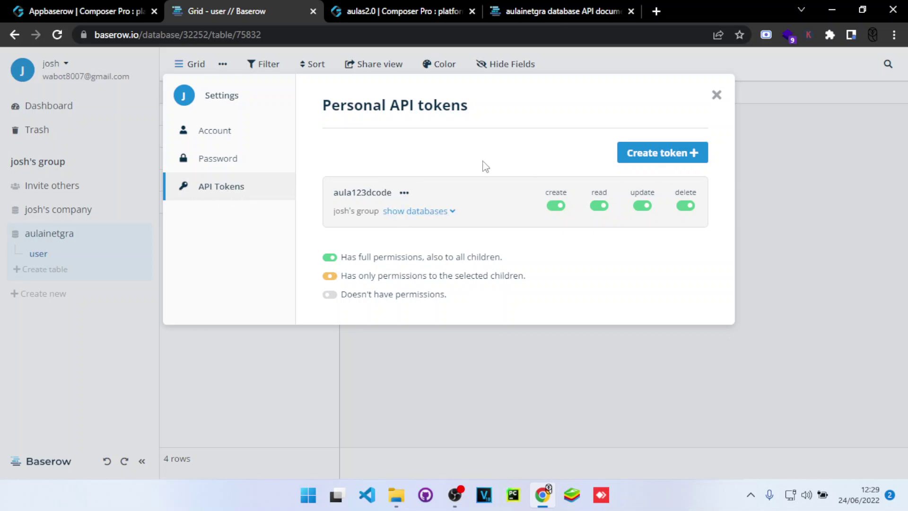
{"action": "left_click", "coordinate": [669, 152]}
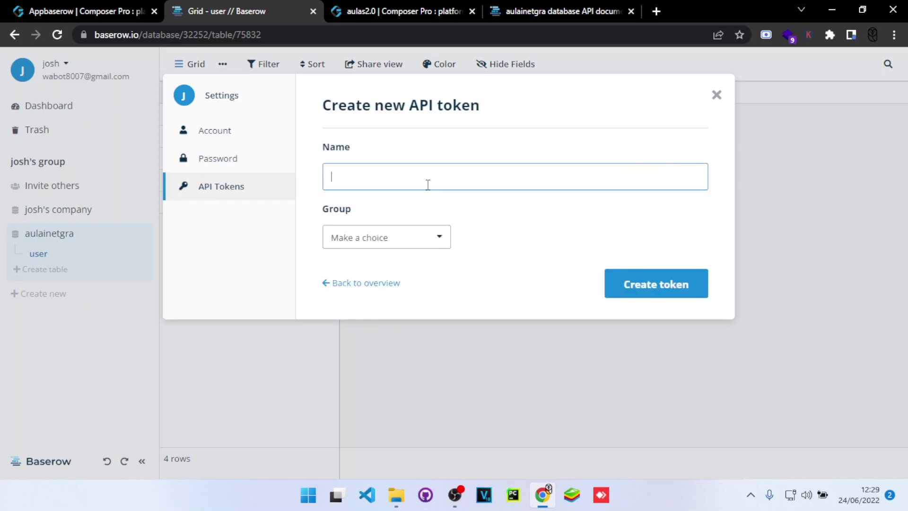
{"action": "left_click", "coordinate": [410, 241]}
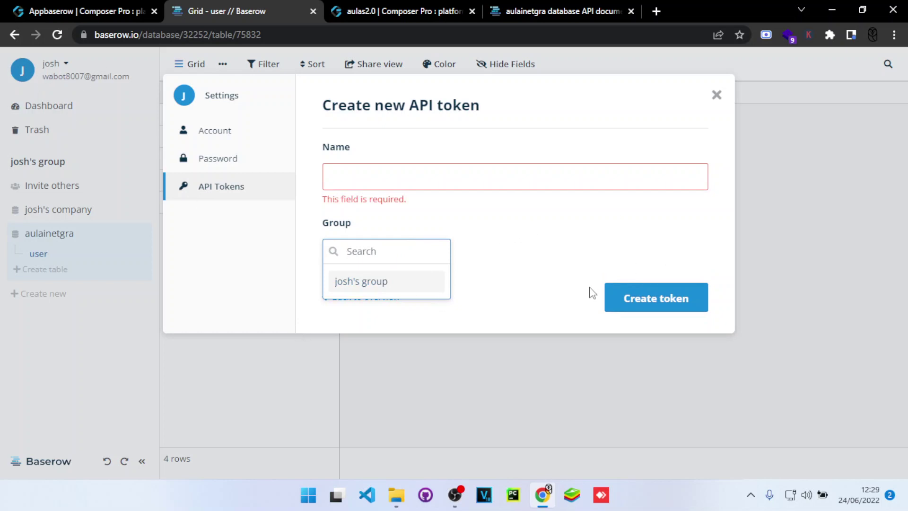
{"action": "left_click", "coordinate": [391, 197]}
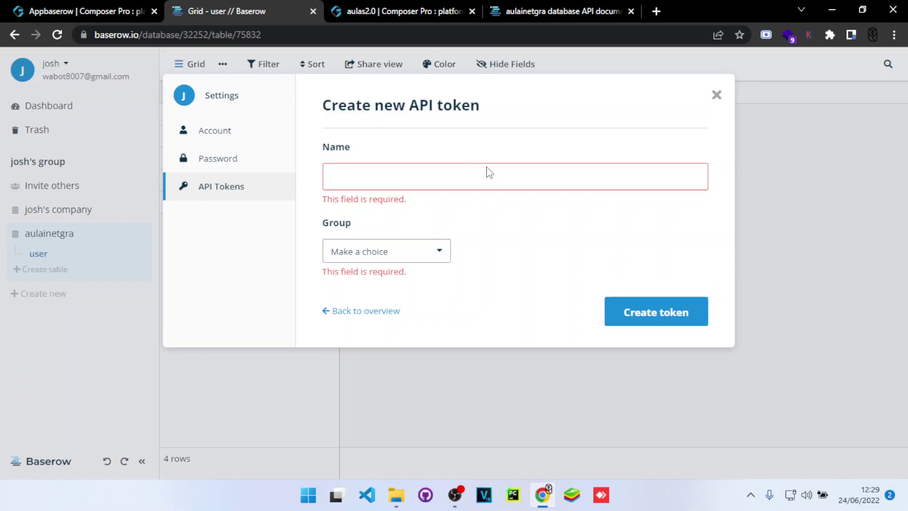
{"action": "left_click", "coordinate": [716, 96]}
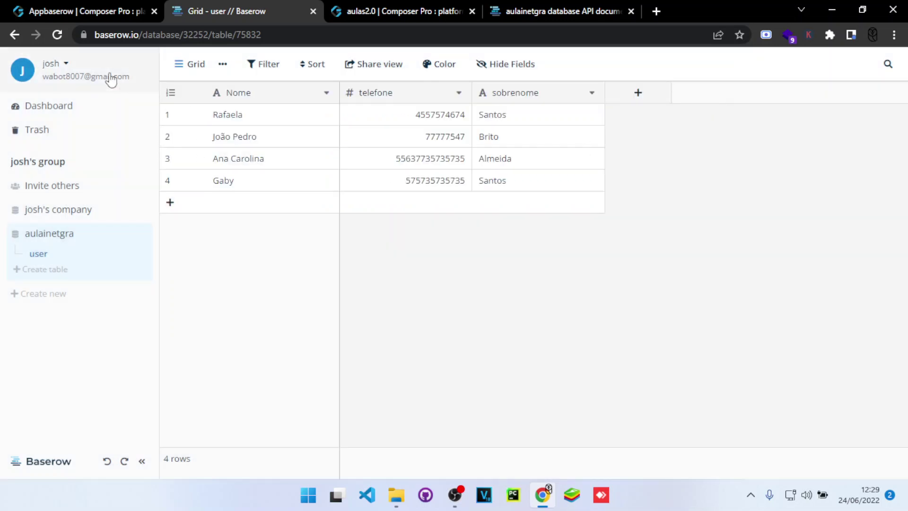
Step: View the existing aula123dcode API token and its permissions in the account settings, and close the settings
{"action": "left_click", "coordinate": [94, 77]}
{"action": "left_click", "coordinate": [67, 122]}
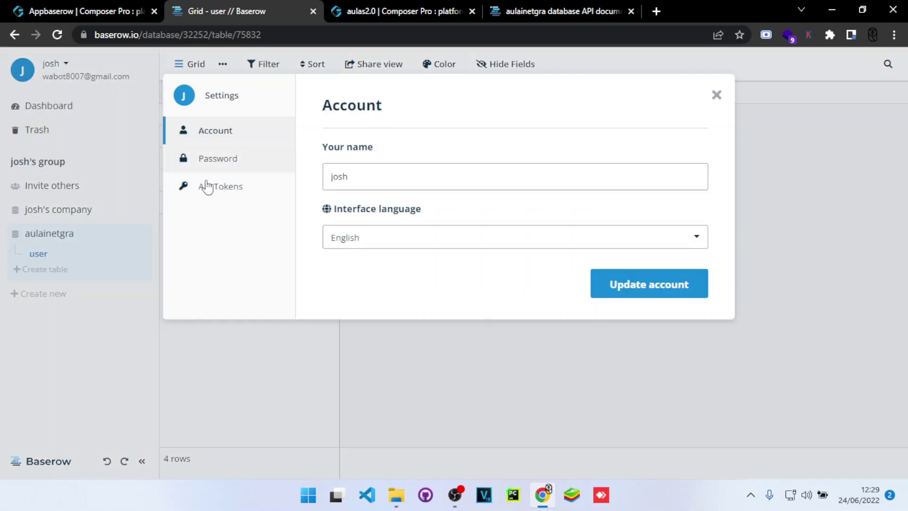
{"action": "left_click", "coordinate": [230, 195]}
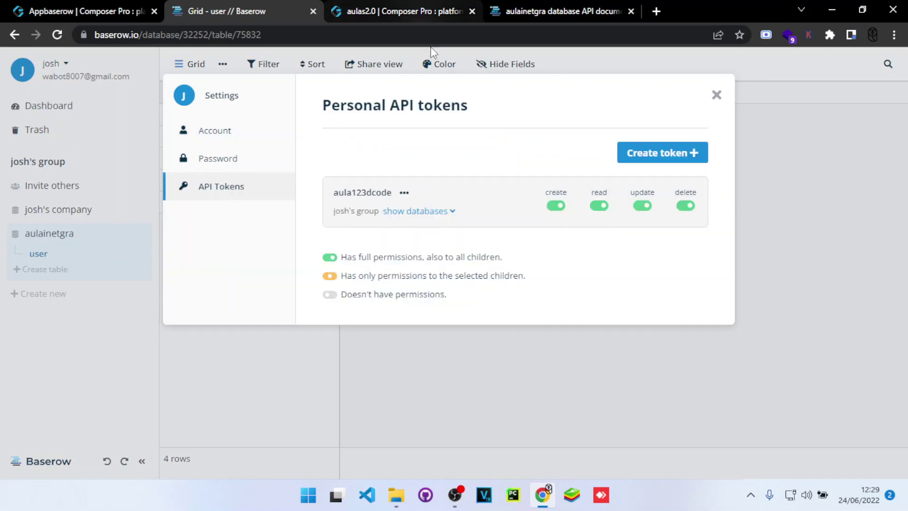
{"action": "left_click", "coordinate": [717, 95]}
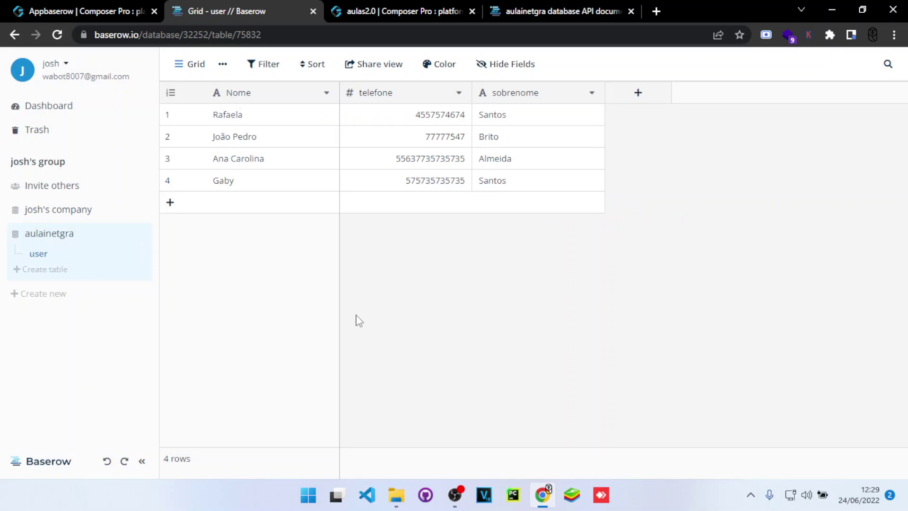
Step: Switch to the aulas2.0 project in Composer Pro and close its data configurator
{"action": "left_click", "coordinate": [402, 11]}
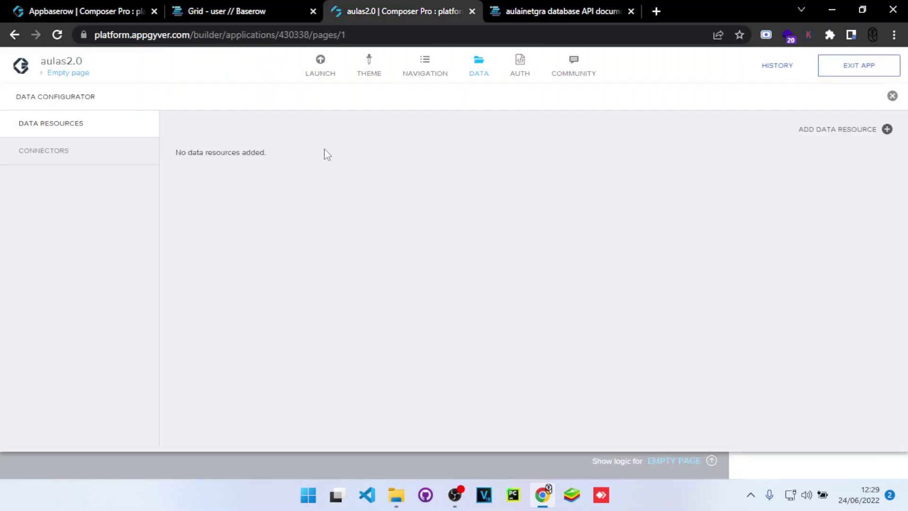
{"action": "left_click", "coordinate": [480, 67]}
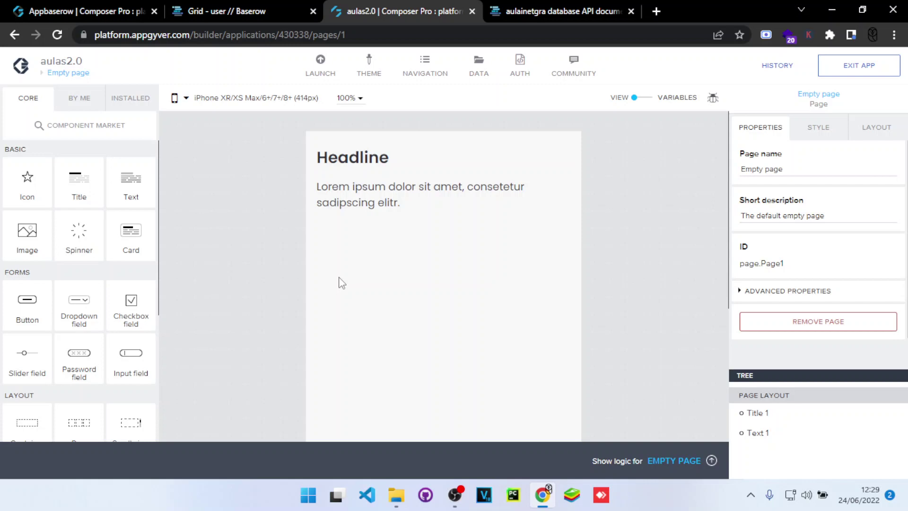
Step: Examine the Authentication section and its HTTP request sample in the aulainetgra database API documentation
{"action": "left_click", "coordinate": [492, 7]}
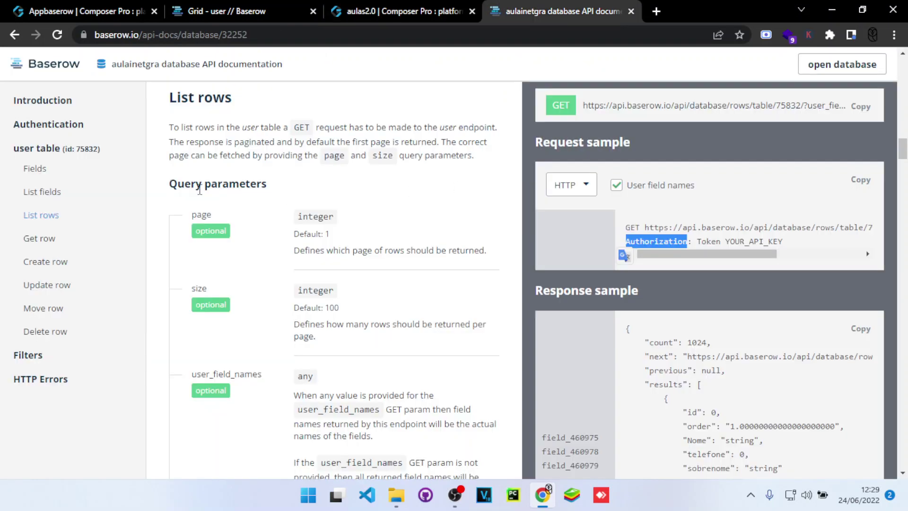
{"action": "left_click", "coordinate": [227, 6]}
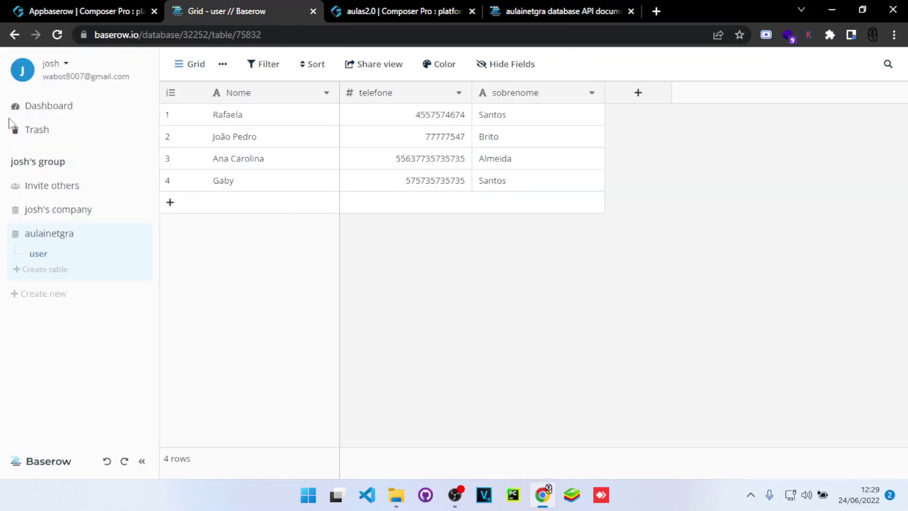
{"action": "left_click", "coordinate": [504, 15]}
{"action": "scroll", "coordinate": [403, 349], "scroll_direction": "up", "scroll_amount": 10}
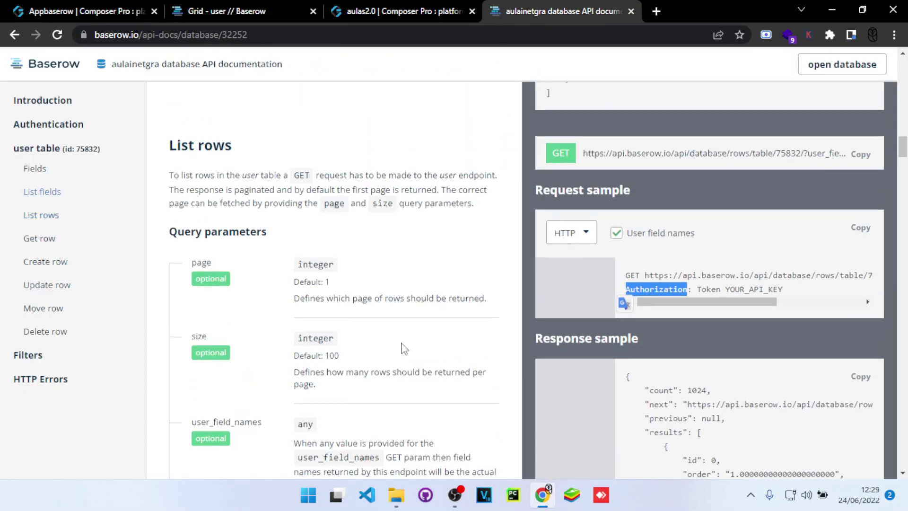
{"action": "scroll", "coordinate": [403, 349], "scroll_direction": "up", "scroll_amount": 15}
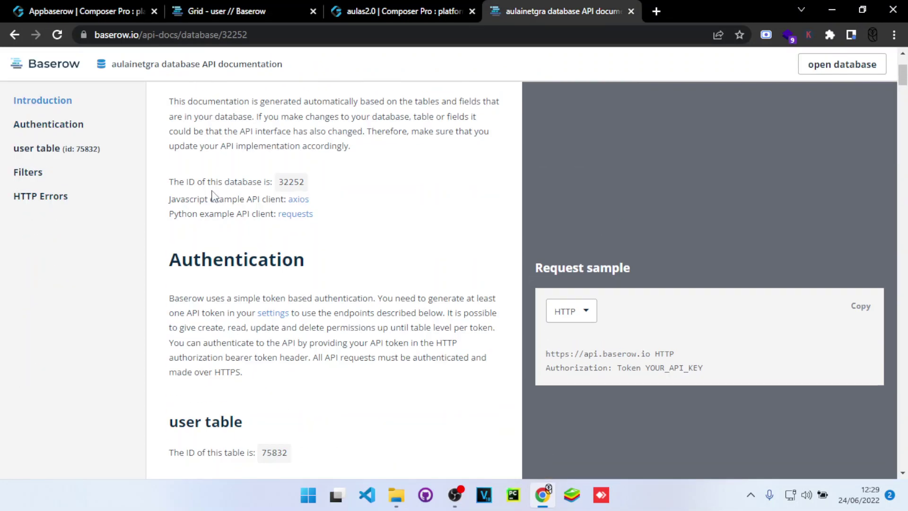
{"action": "left_click", "coordinate": [33, 130]}
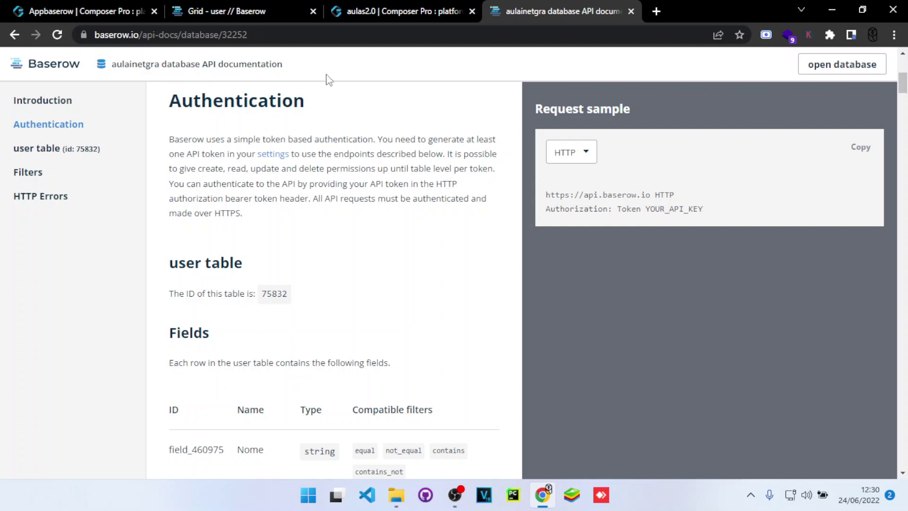
{"action": "left_click", "coordinate": [418, 6]}
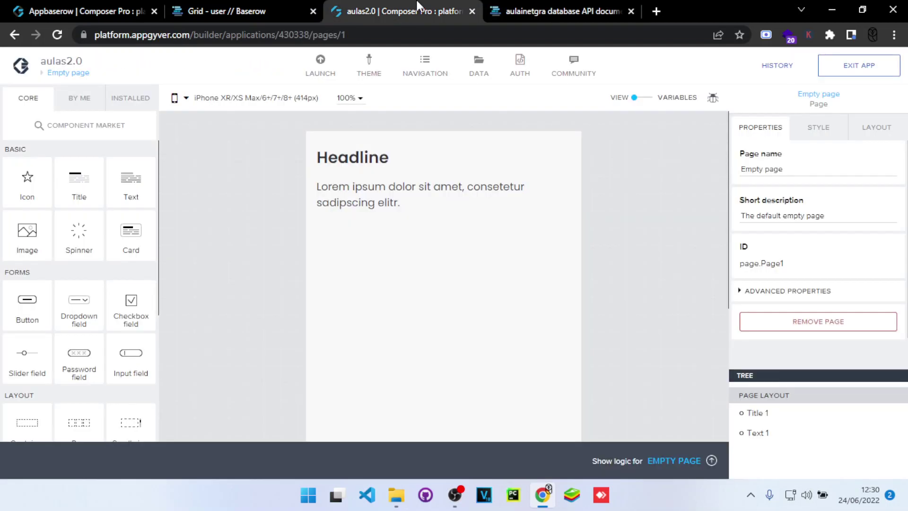
{"action": "left_click", "coordinate": [232, 8]}
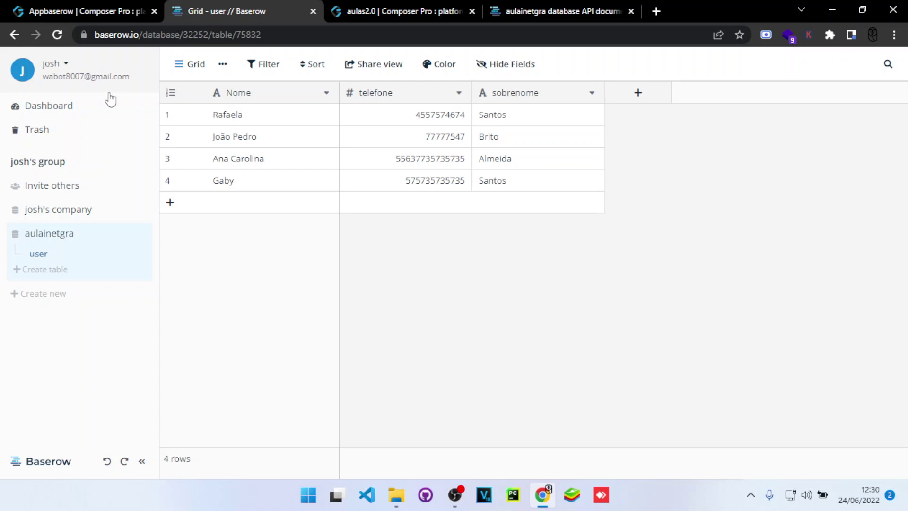
{"action": "left_click", "coordinate": [504, 9]}
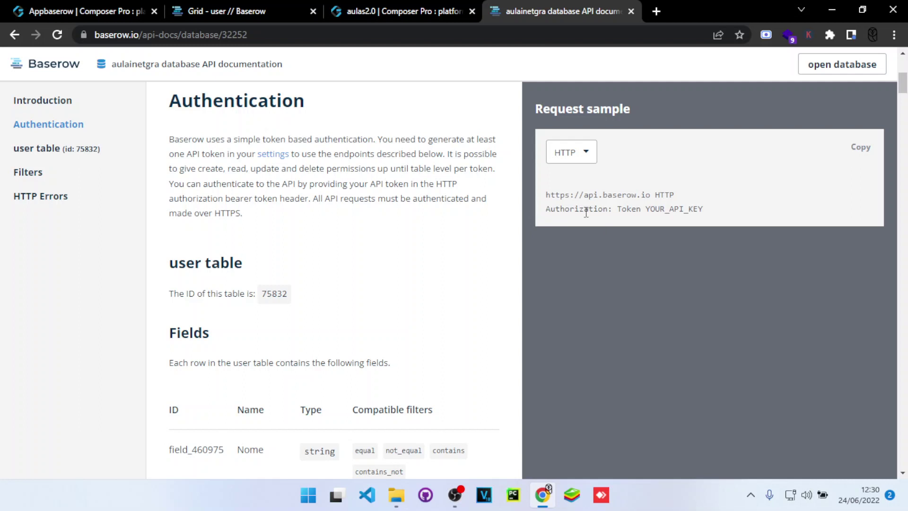
Step: In the aulas2.0 project in Composer Pro, add a REST API direct integration data resource with the resource ID auladcode_baserow
{"action": "left_click", "coordinate": [450, 10]}
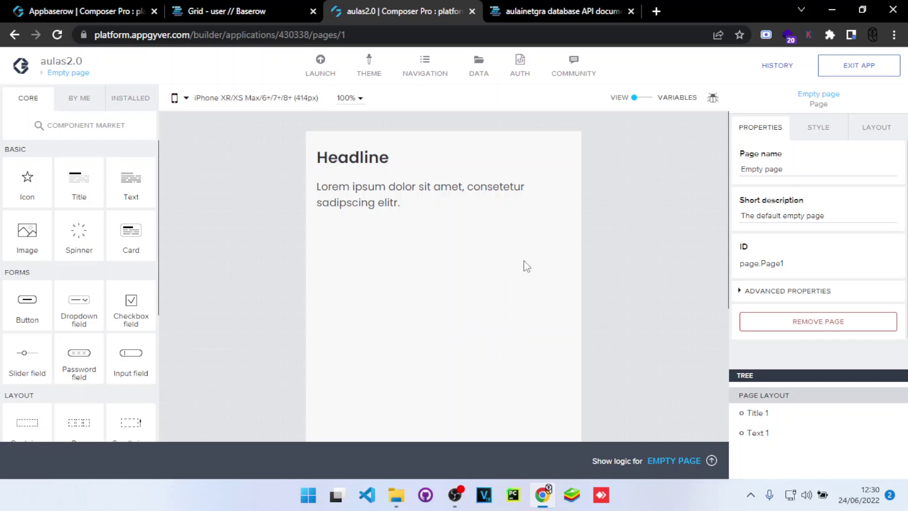
{"action": "left_click", "coordinate": [478, 70]}
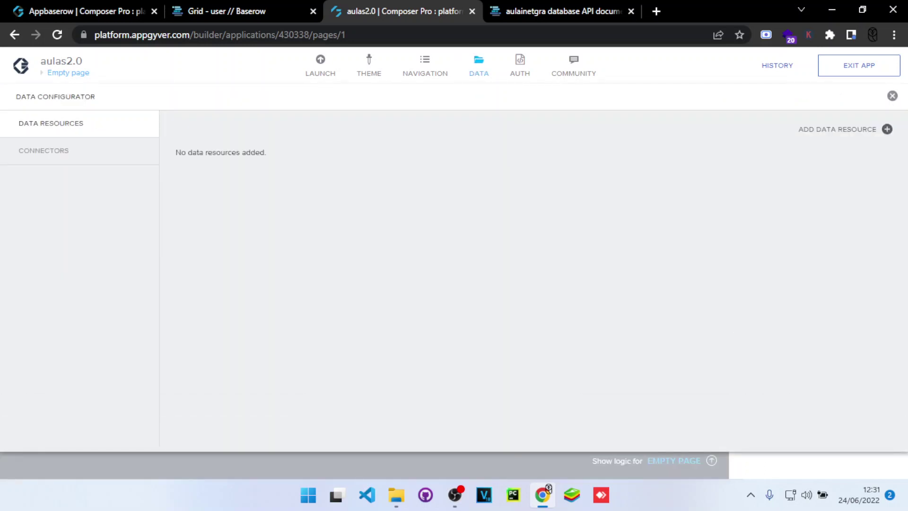
{"action": "left_click", "coordinate": [808, 133]}
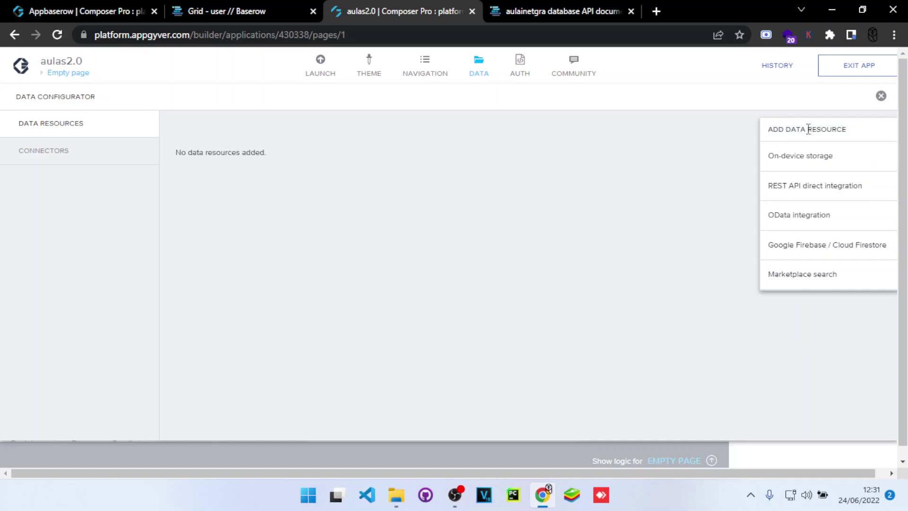
{"action": "left_click", "coordinate": [829, 194]}
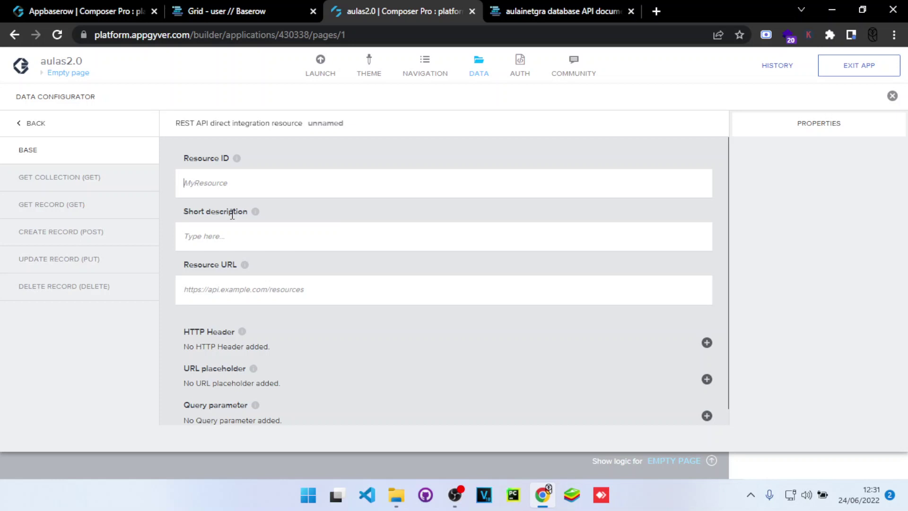
{"action": "type", "text": "aulacdo"}
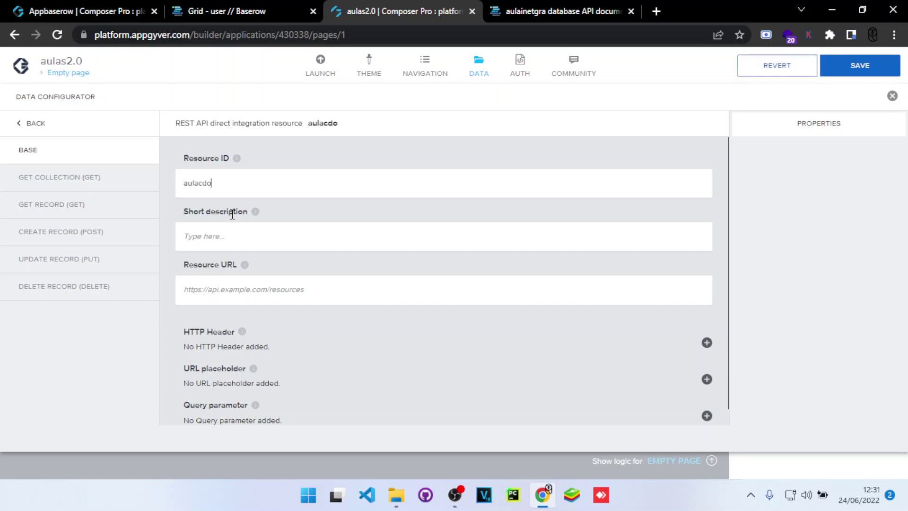
{"action": "key", "text": "BackSpace"}
{"action": "key", "text": "BackSpace"}
{"action": "key", "text": "BackSpace"}
{"action": "type", "text": "dcode_baserow"}
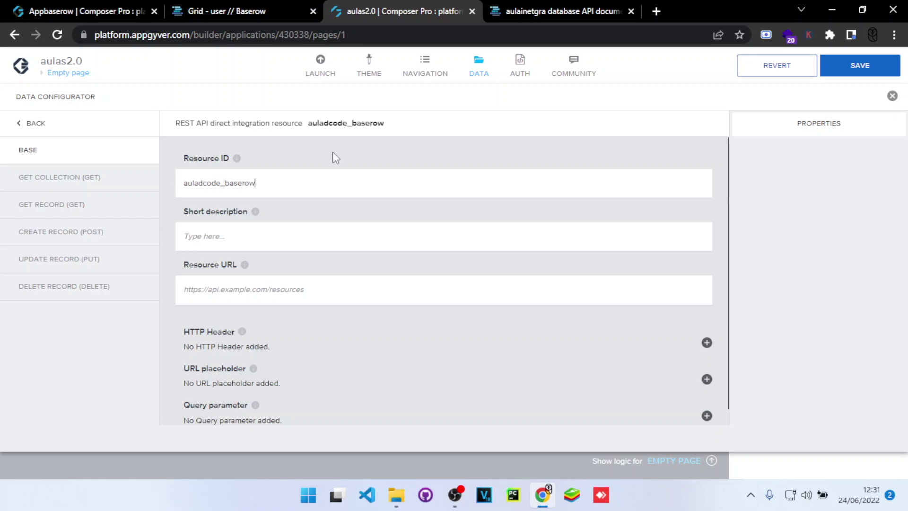
{"action": "left_click", "coordinate": [244, 280]}
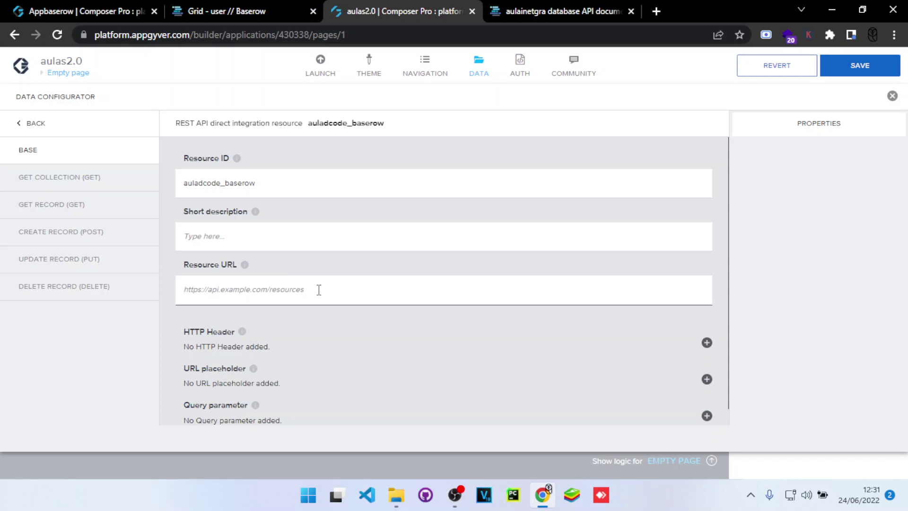
{"action": "left_click", "coordinate": [565, 7]}
{"action": "scroll", "coordinate": [383, 184], "scroll_direction": "up", "scroll_amount": 3}
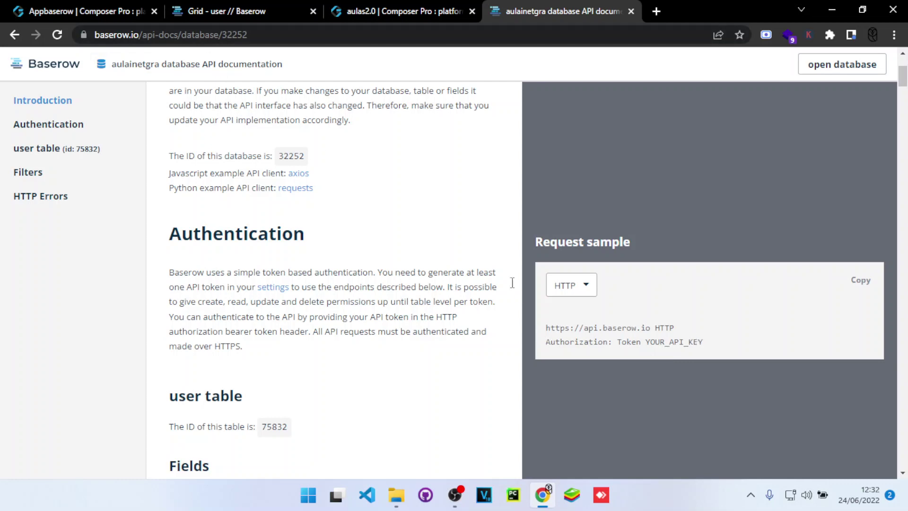
{"action": "scroll", "coordinate": [545, 286], "scroll_direction": "down", "scroll_amount": 15}
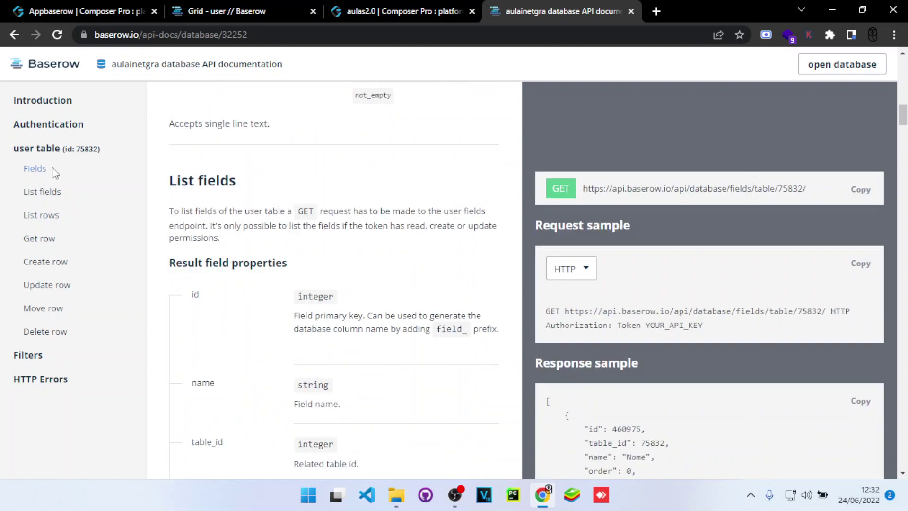
{"action": "scroll", "coordinate": [442, 116], "scroll_direction": "up", "scroll_amount": 5}
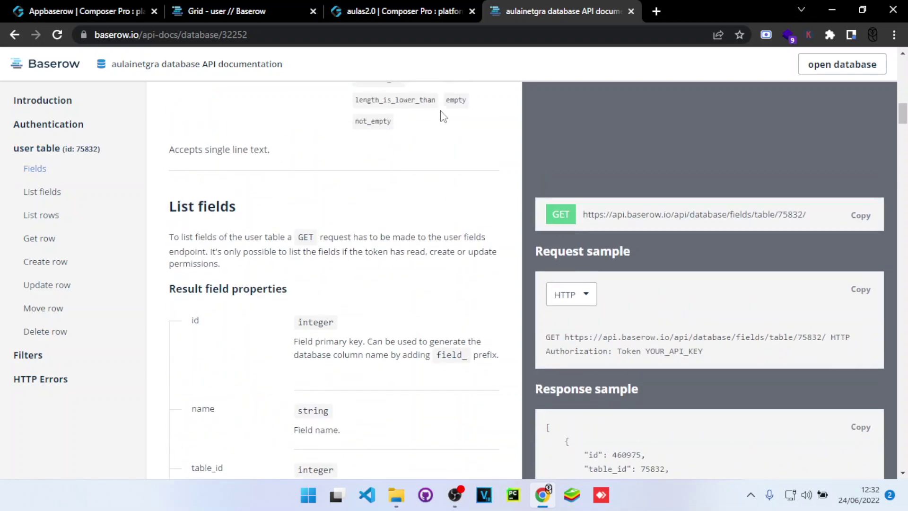
{"action": "scroll", "coordinate": [330, 181], "scroll_direction": "down", "scroll_amount": 9}
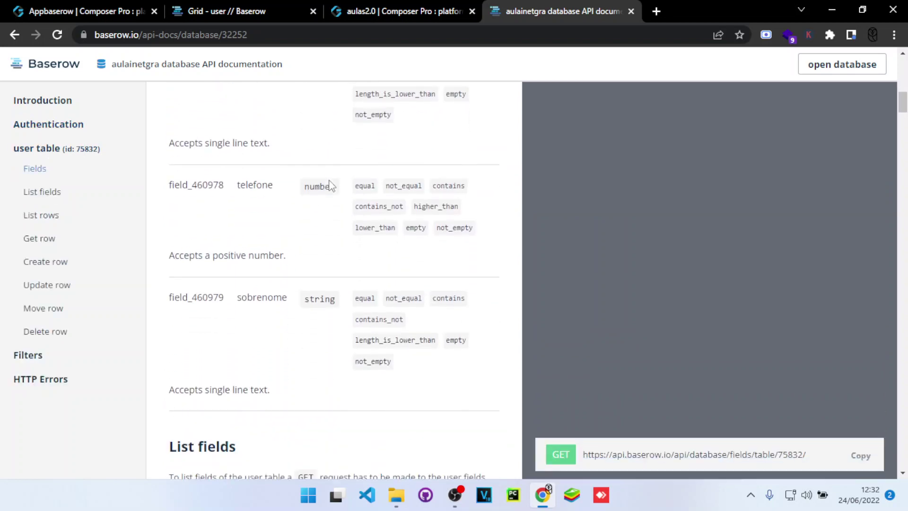
{"action": "scroll", "coordinate": [359, 213], "scroll_direction": "down", "scroll_amount": 3}
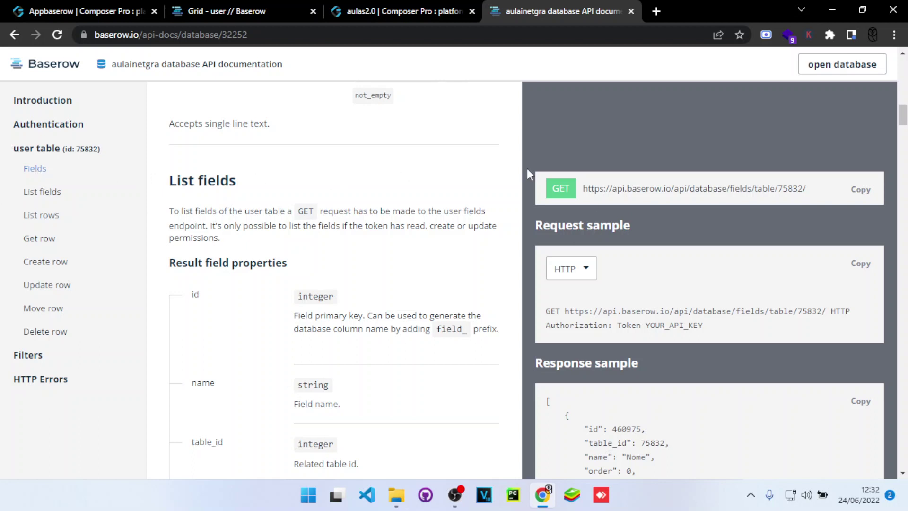
{"action": "left_click", "coordinate": [862, 194]}
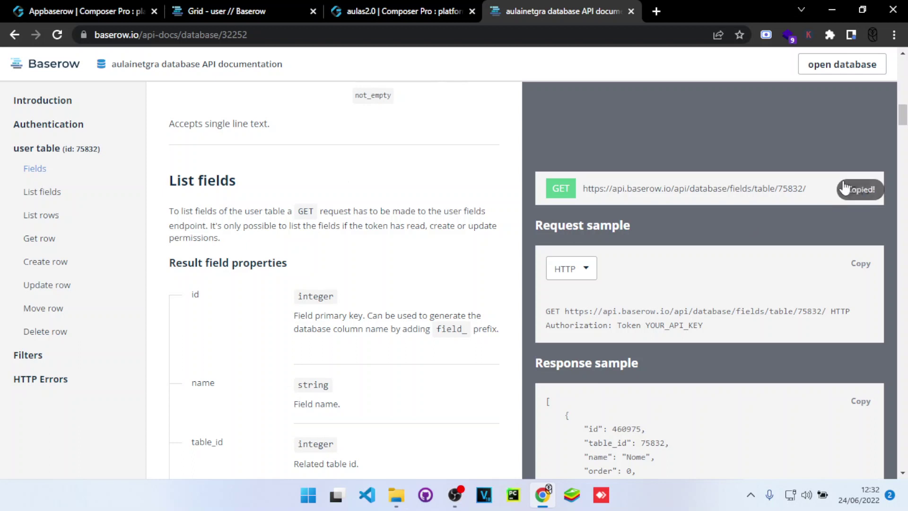
{"action": "left_click", "coordinate": [424, 10]}
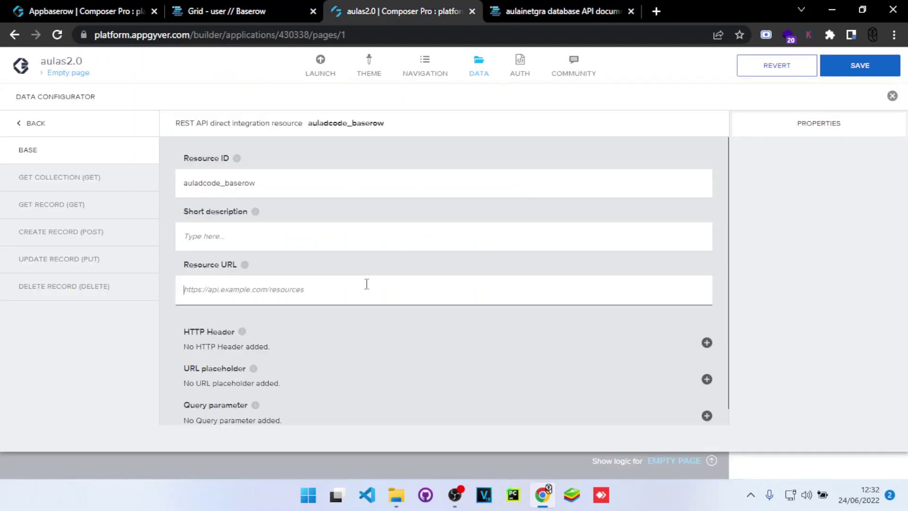
{"action": "key", "text": "ctrl+v"}
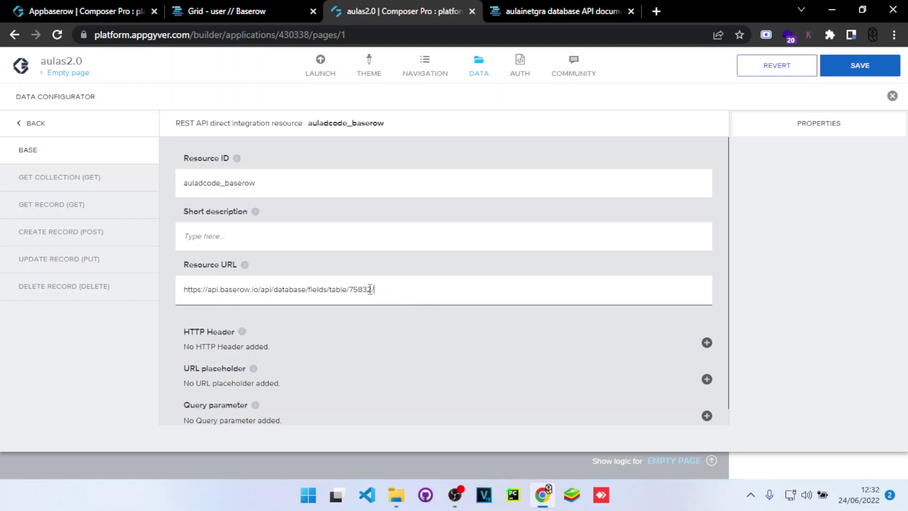
Step: Request the copied user table fields endpoint directly in a new browser tab and examine its response
{"action": "left_click", "coordinate": [654, 10]}
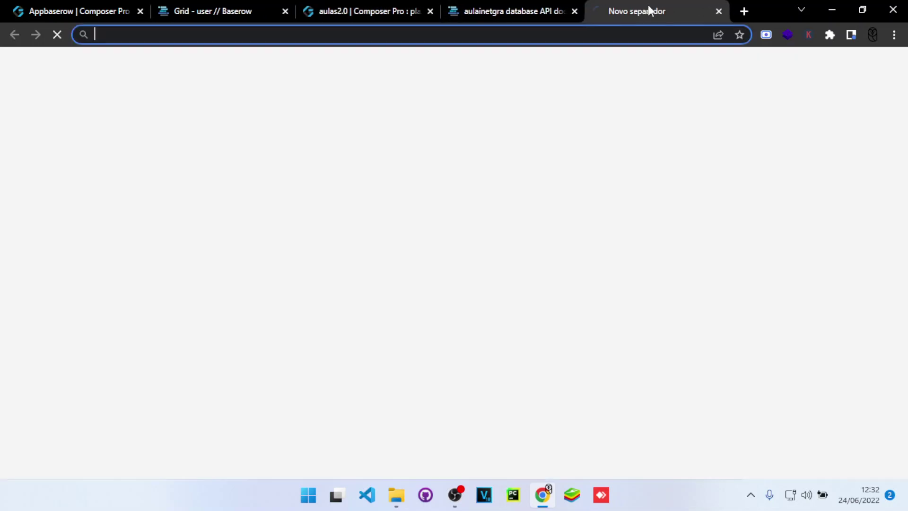
{"action": "key", "text": "ctrl+v"}
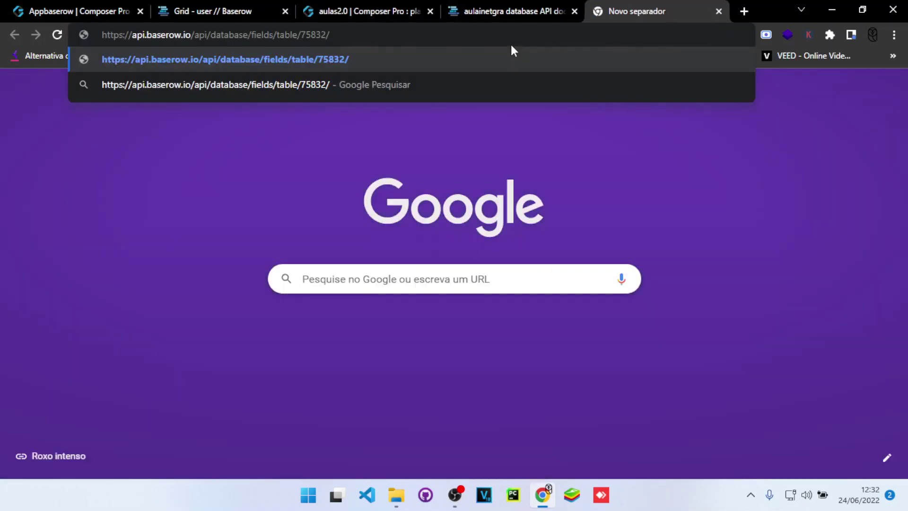
{"action": "key", "text": "Return"}
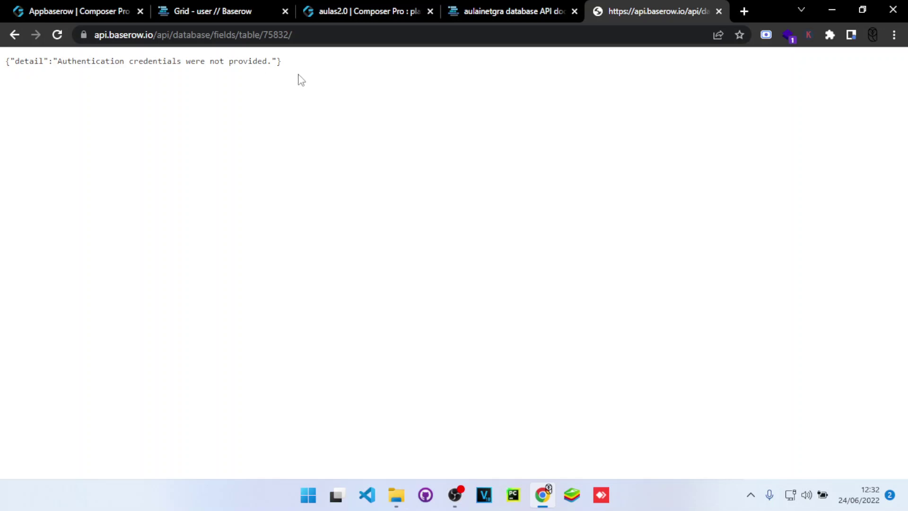
{"action": "left_click_drag", "start_coordinate": [281, 63], "coordinate": [2, 96]}
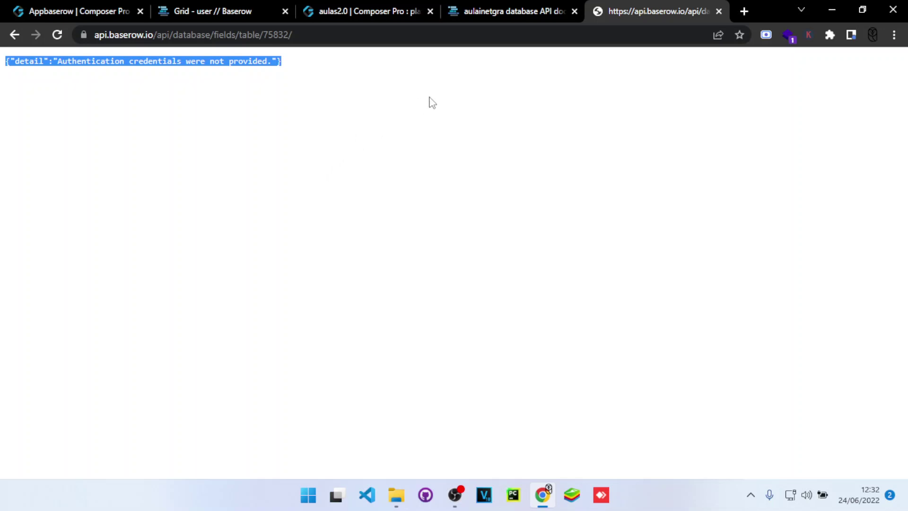
Step: Add an HTTP header to the auladcode_baserow resource, using Authorization from the documentation's request sample as both label and key
{"action": "left_click", "coordinate": [512, 8]}
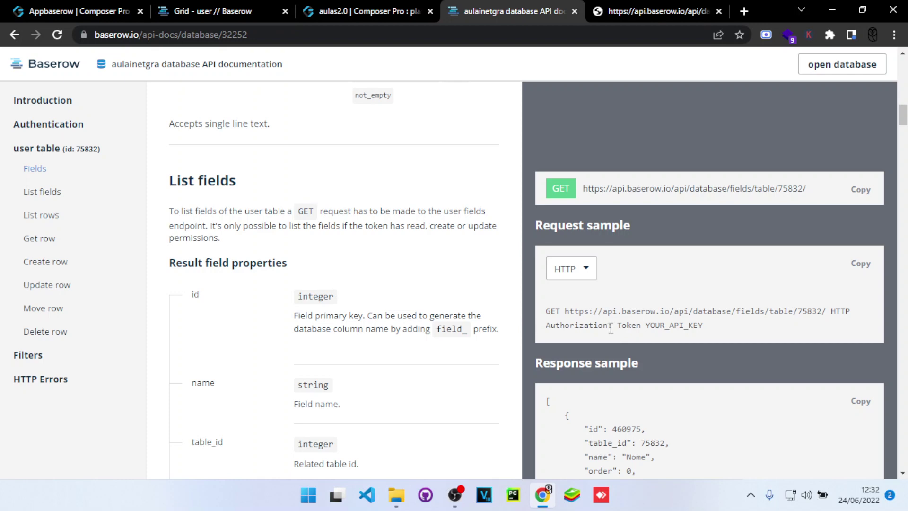
{"action": "left_click_drag", "start_coordinate": [609, 327], "coordinate": [542, 332]}
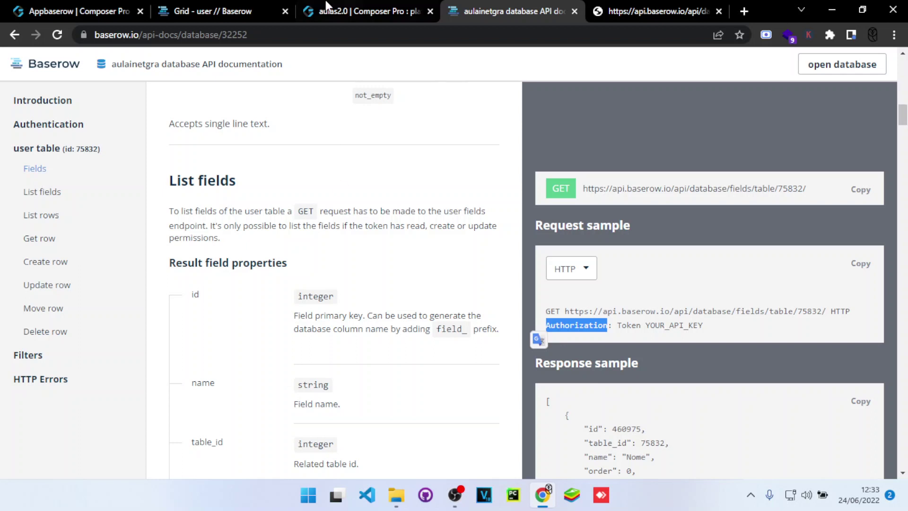
{"action": "left_click", "coordinate": [358, 7]}
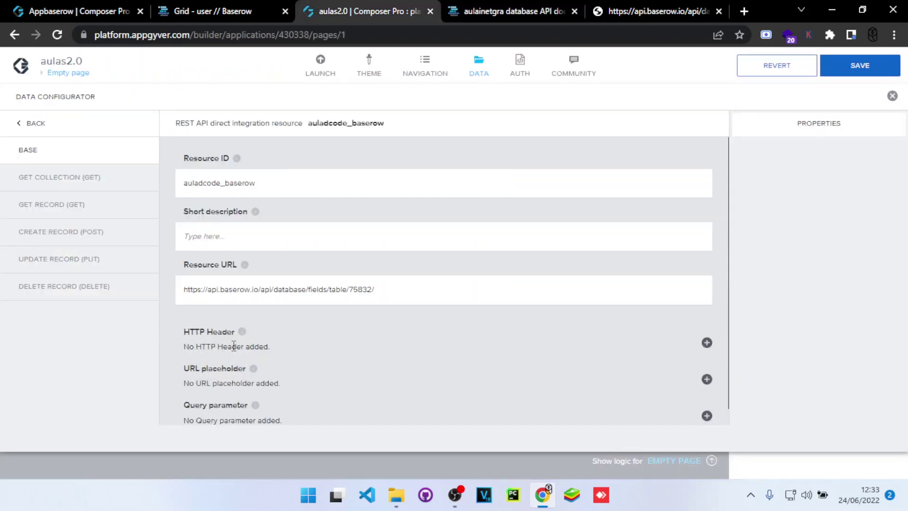
{"action": "left_click", "coordinate": [707, 345]}
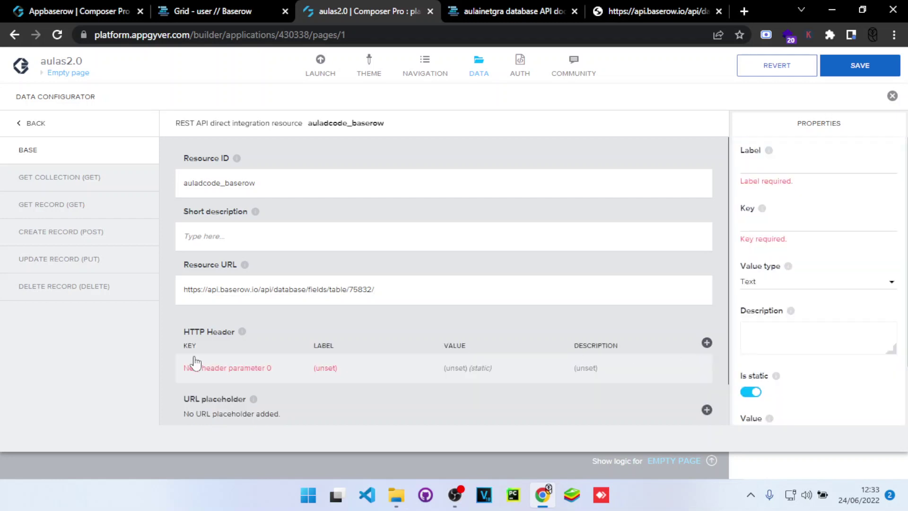
{"action": "left_click", "coordinate": [781, 168]}
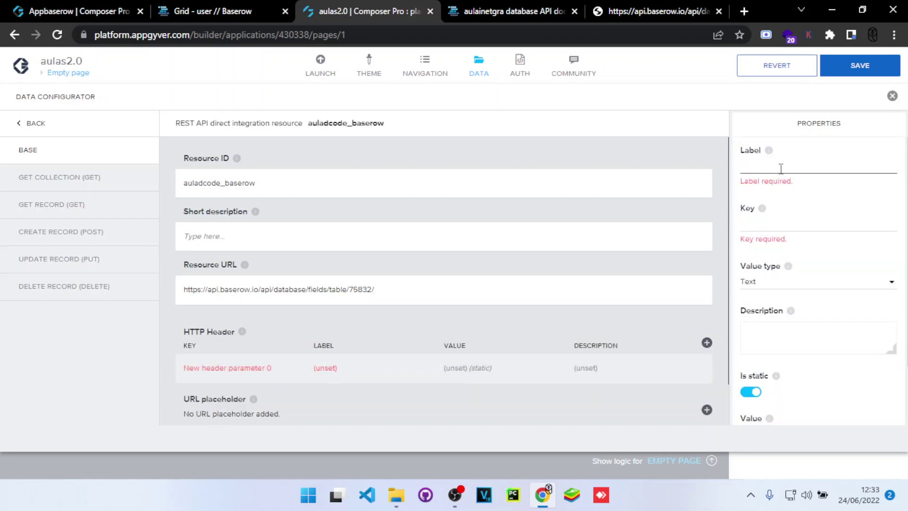
{"action": "key", "text": "ctrl+v"}
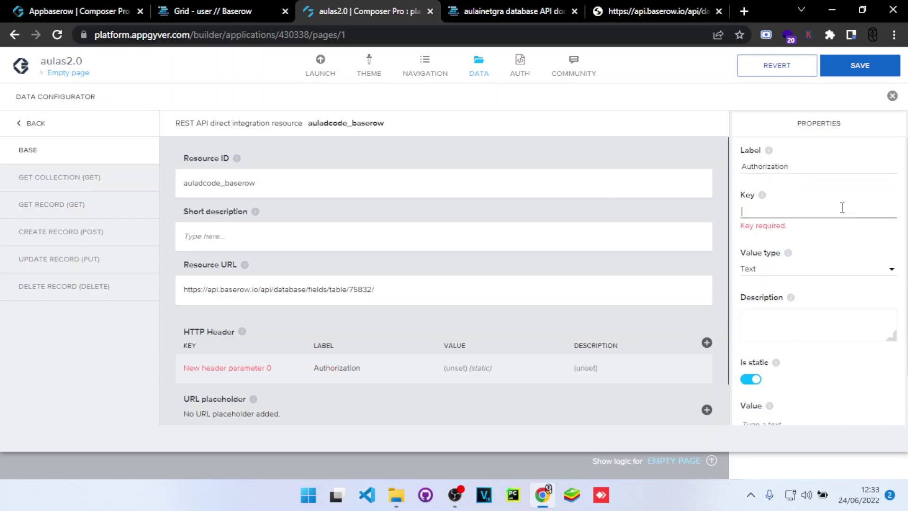
{"action": "key", "text": "ctrl+v"}
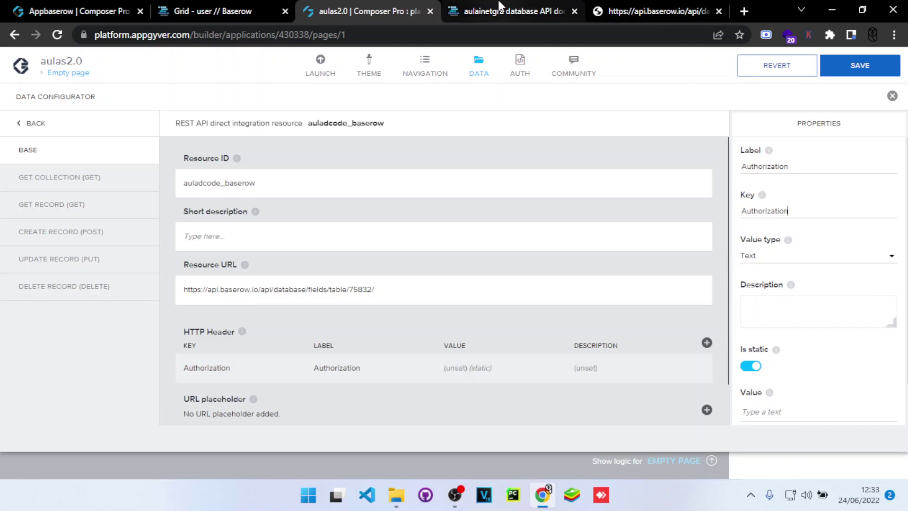
Step: Copy the aula123dcode API token from the personal API tokens in the Baserow account settings
{"action": "left_click", "coordinate": [237, 11]}
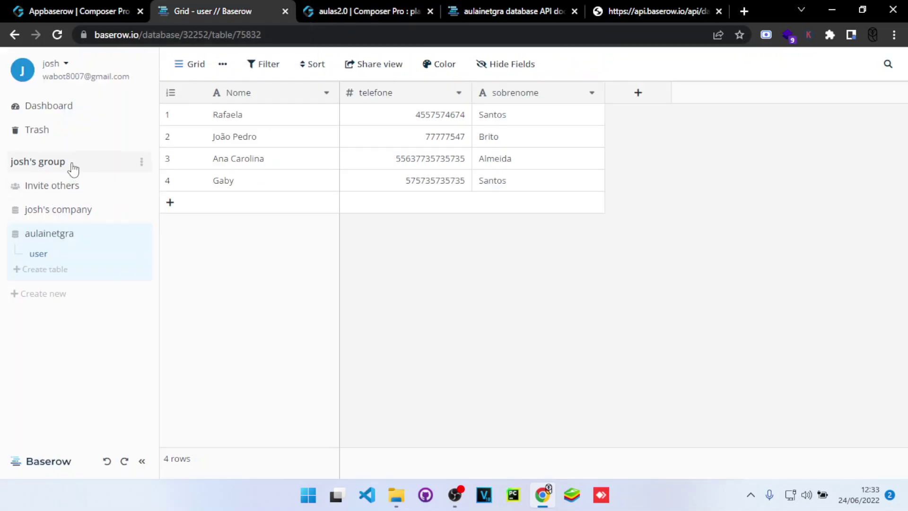
{"action": "left_click", "coordinate": [52, 70]}
{"action": "left_click", "coordinate": [44, 123]}
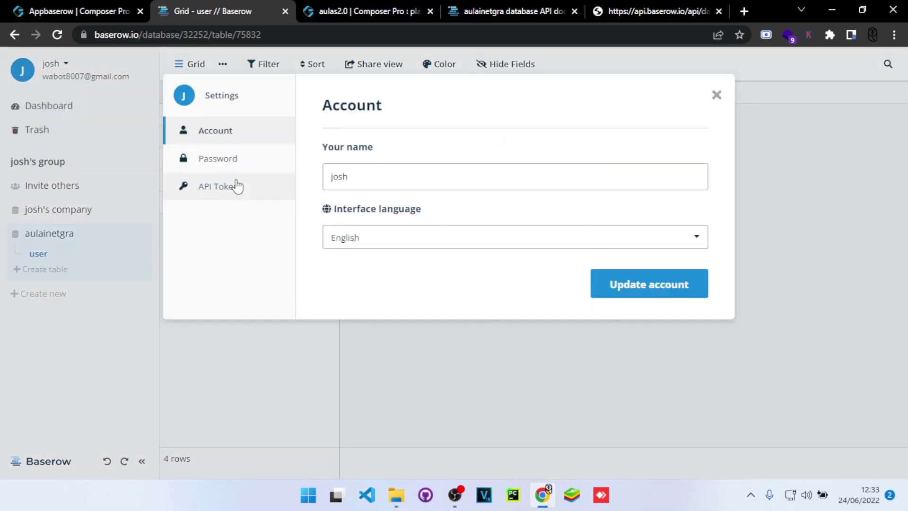
{"action": "left_click", "coordinate": [236, 190]}
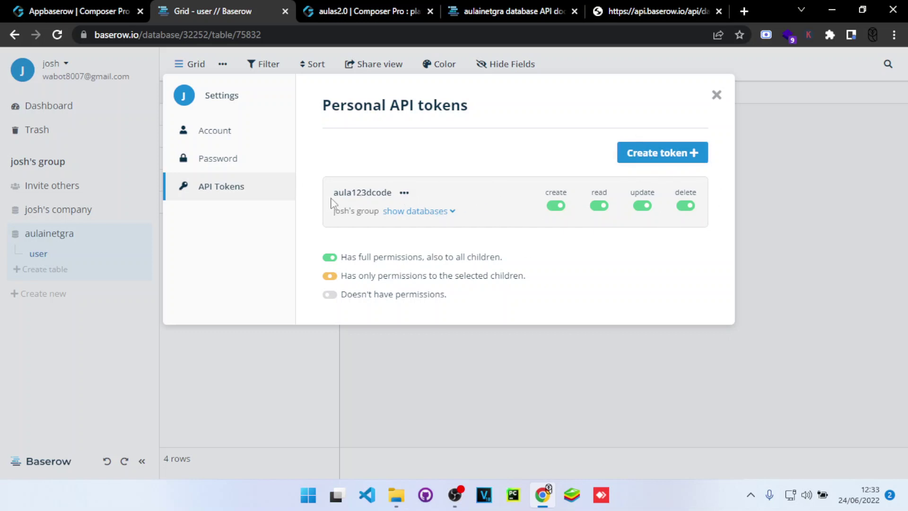
{"action": "left_click", "coordinate": [405, 193]}
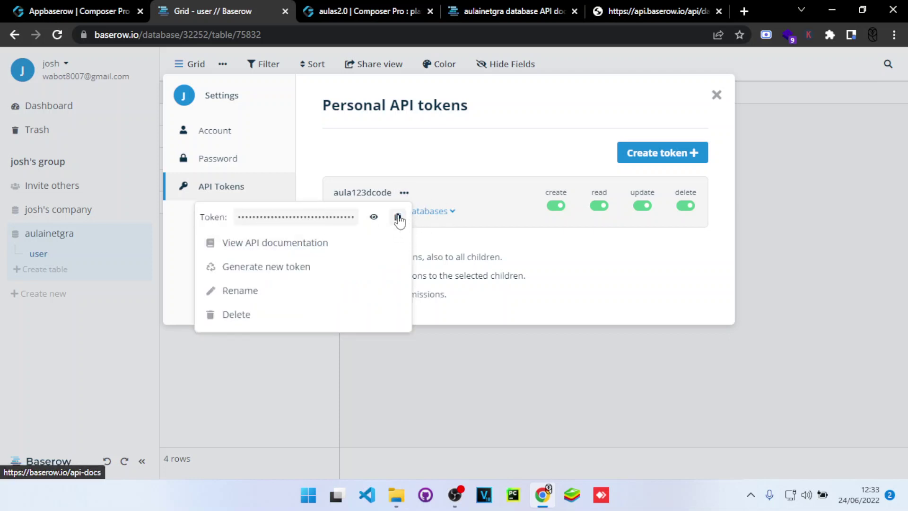
{"action": "left_click", "coordinate": [398, 217]}
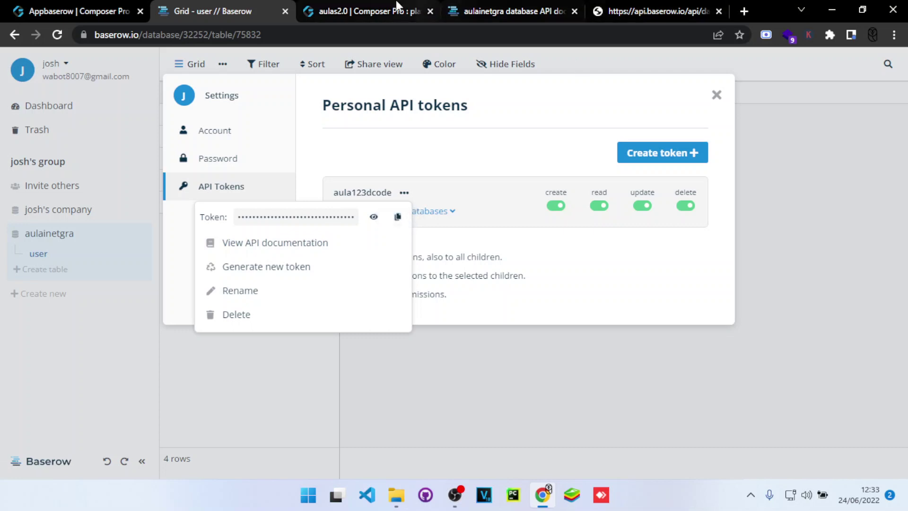
Step: Paste the API token as the static value of the Authorization header in the Composer Pro resource
{"action": "left_click", "coordinate": [377, 7]}
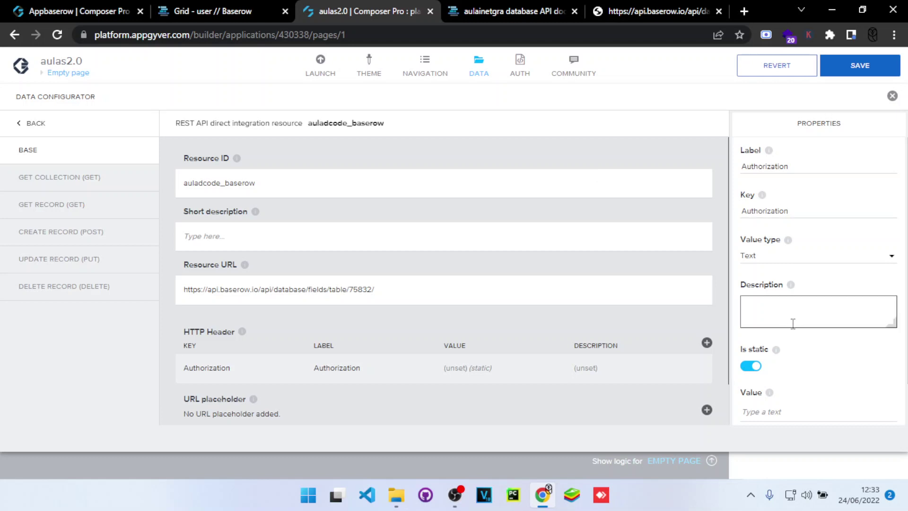
{"action": "scroll", "coordinate": [792, 320], "scroll_direction": "down", "scroll_amount": 1}
{"action": "left_click", "coordinate": [757, 364]}
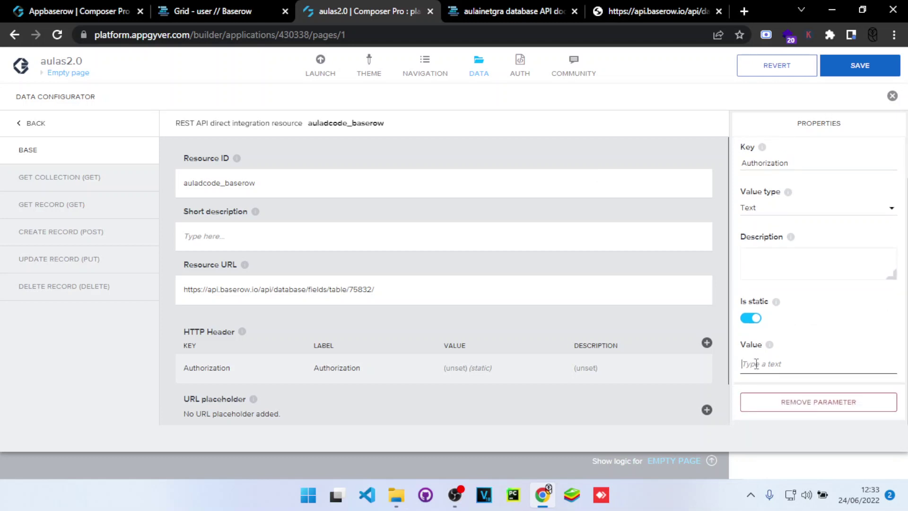
{"action": "key", "text": "ctrl+v"}
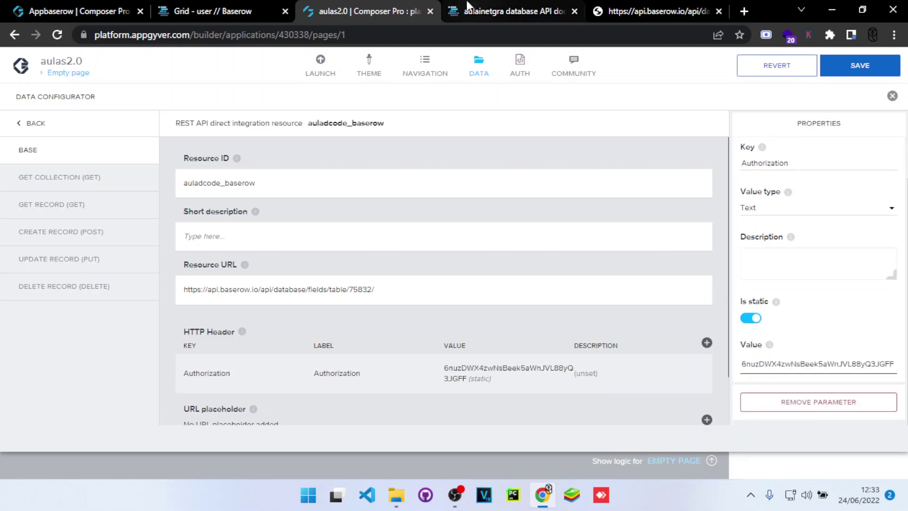
Step: Check the Authorization header format in the API documentation's HTTP request sample, and save the aulas2.0 app in Composer Pro
{"action": "left_click", "coordinate": [527, 8]}
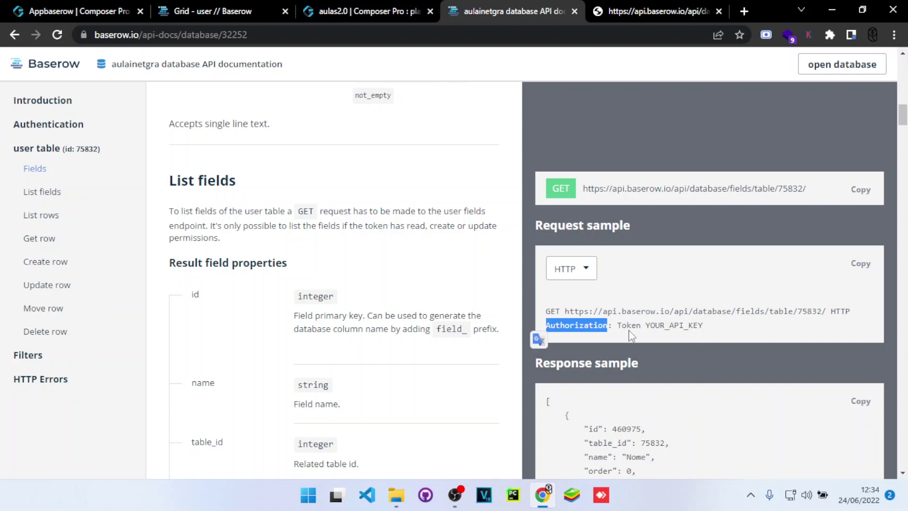
{"action": "left_click", "coordinate": [705, 289]}
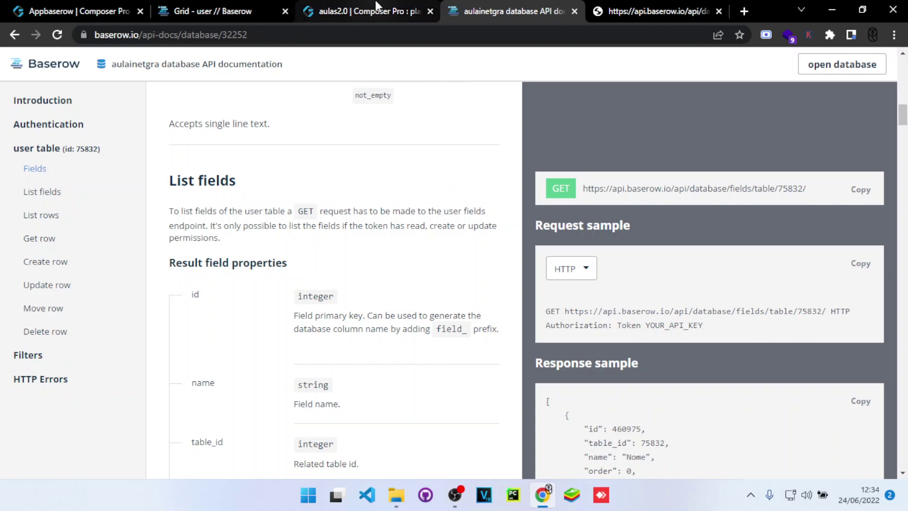
{"action": "left_click", "coordinate": [381, 2]}
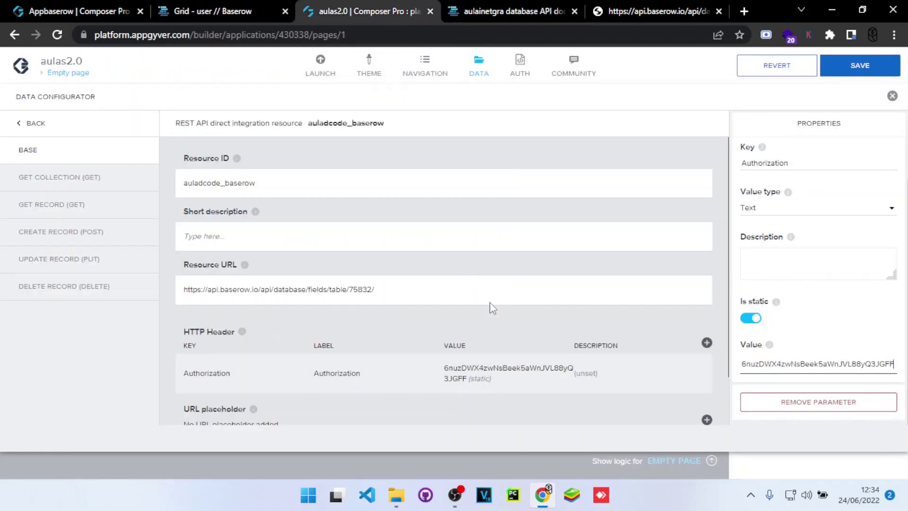
{"action": "left_click", "coordinate": [854, 65]}
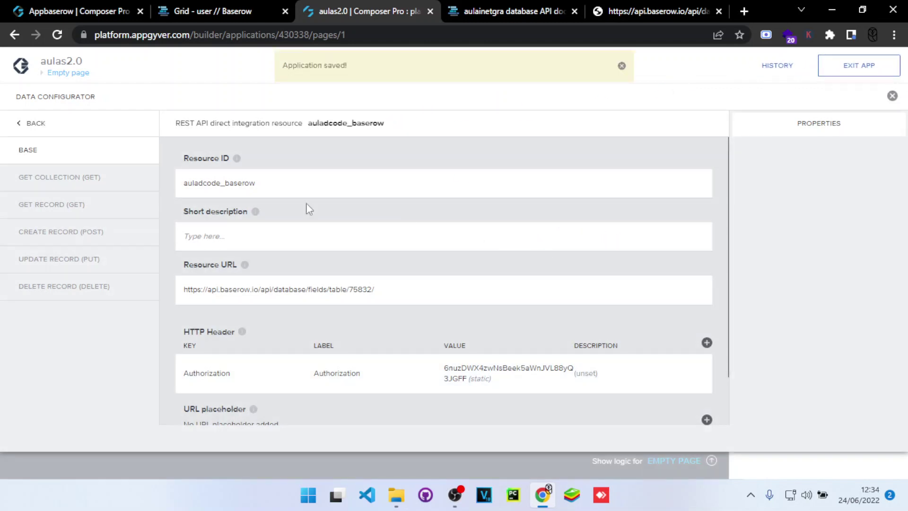
{"action": "left_click", "coordinate": [622, 66]}
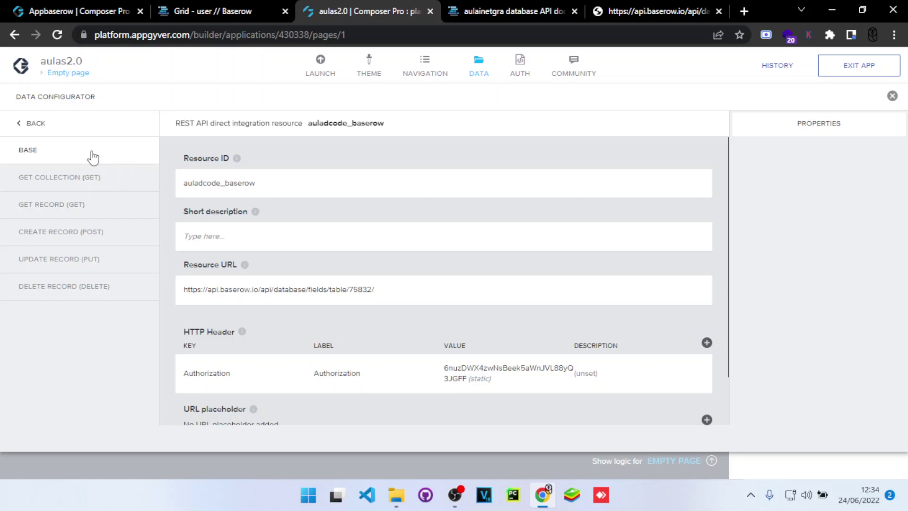
Step: Run a test of the Get Collection (GET) method on the auladcode_baserow resource
{"action": "left_click", "coordinate": [40, 183]}
{"action": "left_click", "coordinate": [313, 155]}
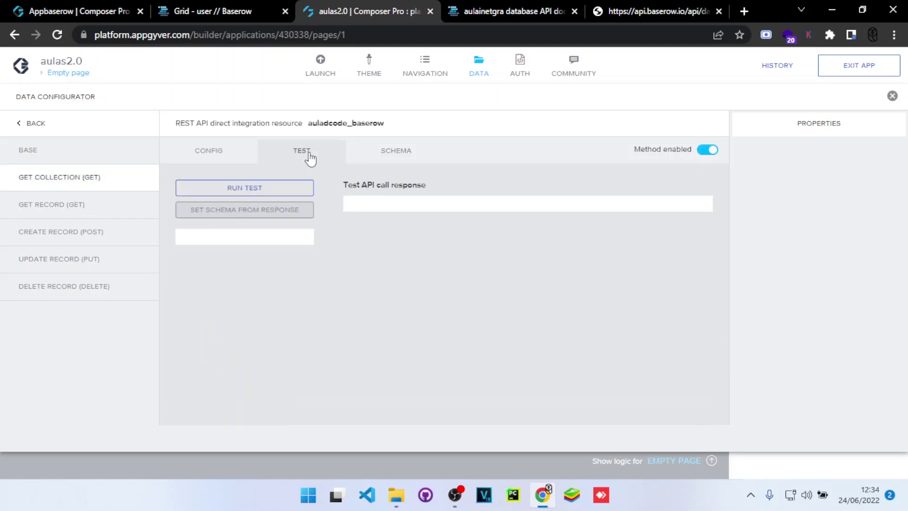
{"action": "left_click", "coordinate": [247, 188]}
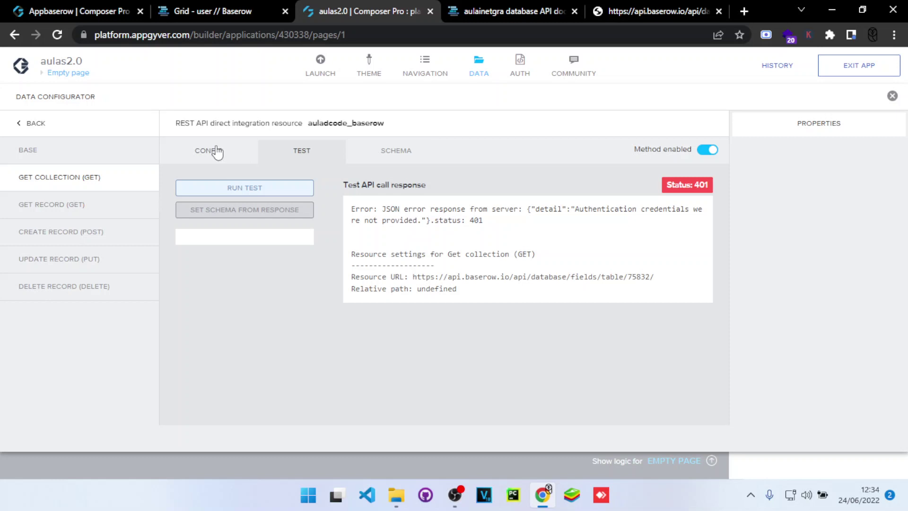
Step: Prefix the Authorization header's static value with the word Token and a space, matching the documentation's request sample, and save the app
{"action": "left_click", "coordinate": [65, 149]}
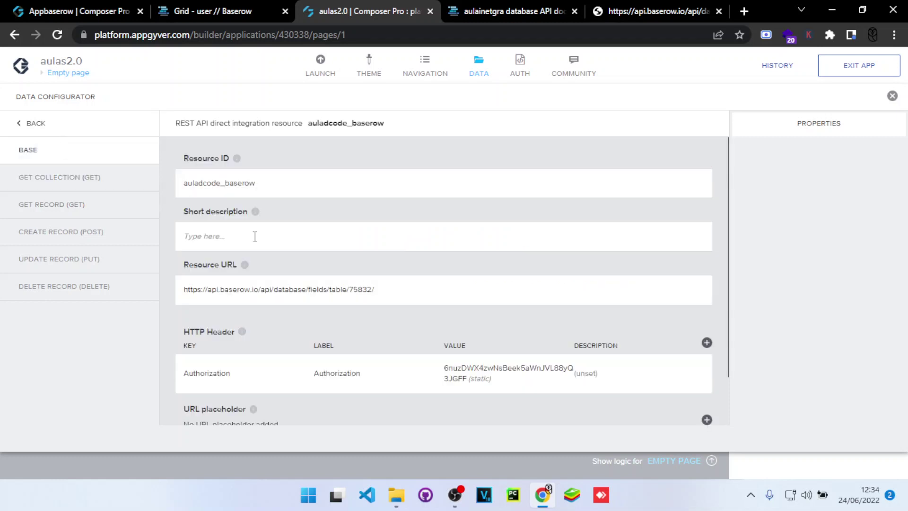
{"action": "scroll", "coordinate": [423, 355], "scroll_direction": "down", "scroll_amount": 2}
{"action": "left_click", "coordinate": [412, 315]}
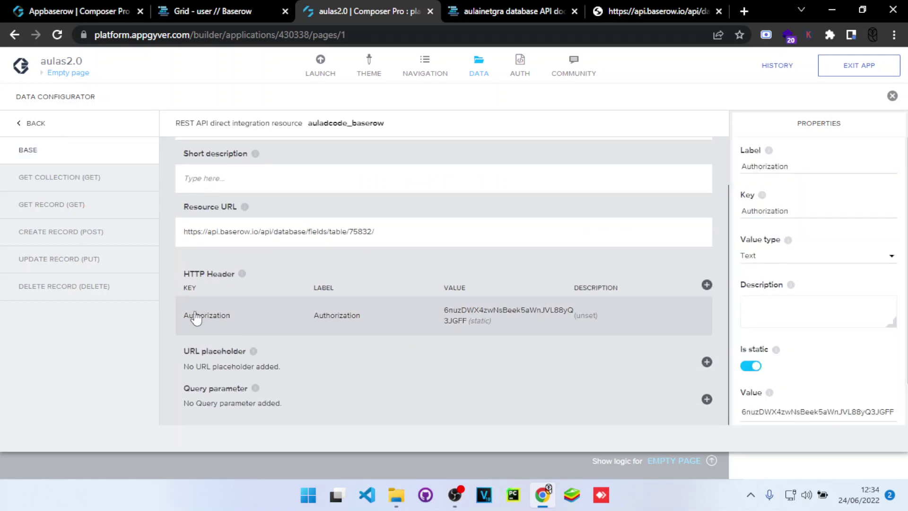
{"action": "scroll", "coordinate": [781, 369], "scroll_direction": "down", "scroll_amount": 1}
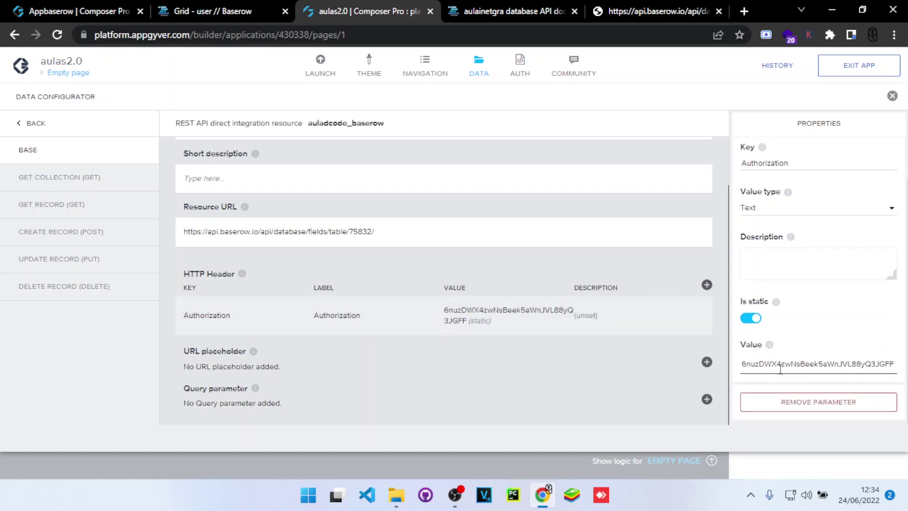
{"action": "left_click", "coordinate": [737, 364]}
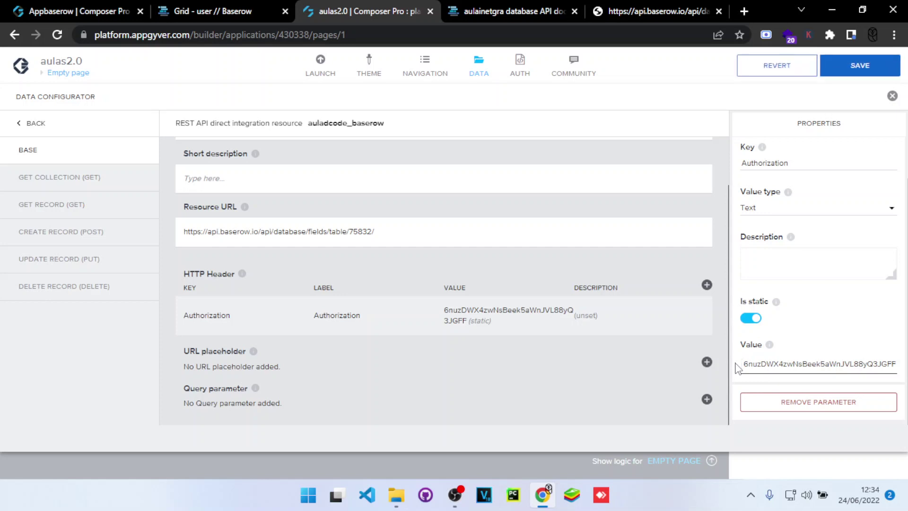
{"action": "type", "text": "T oken"}
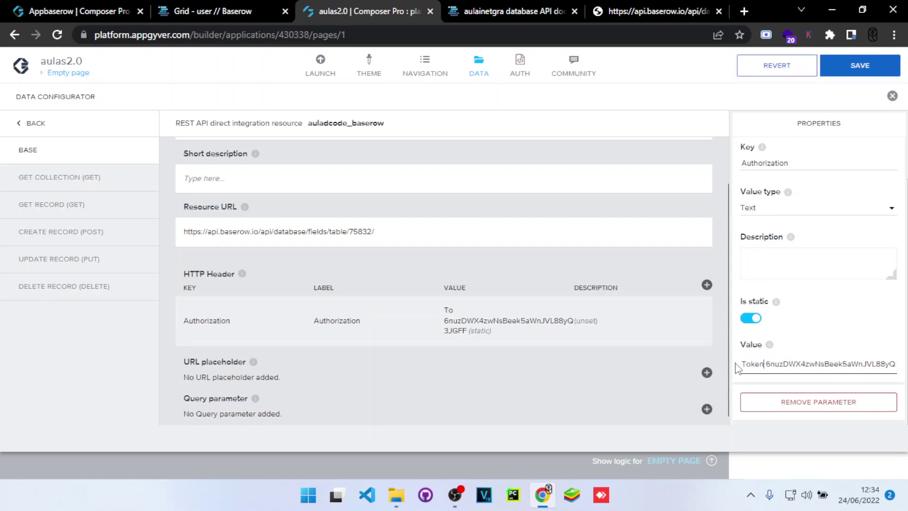
{"action": "left_click", "coordinate": [530, 7]}
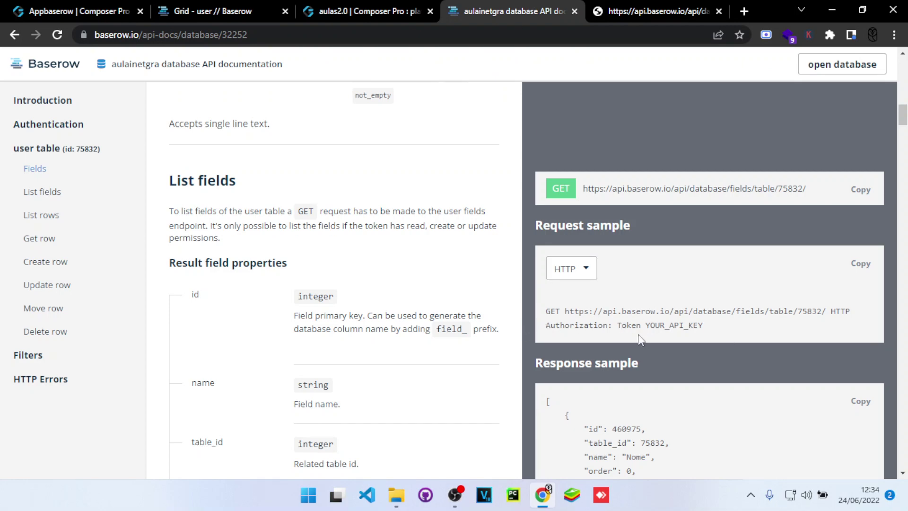
{"action": "left_click", "coordinate": [342, 7]}
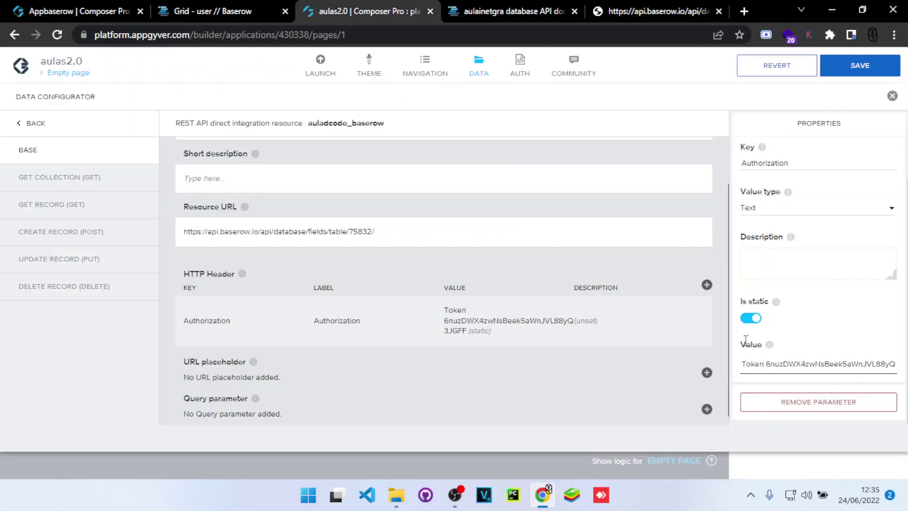
{"action": "left_click", "coordinate": [860, 66]}
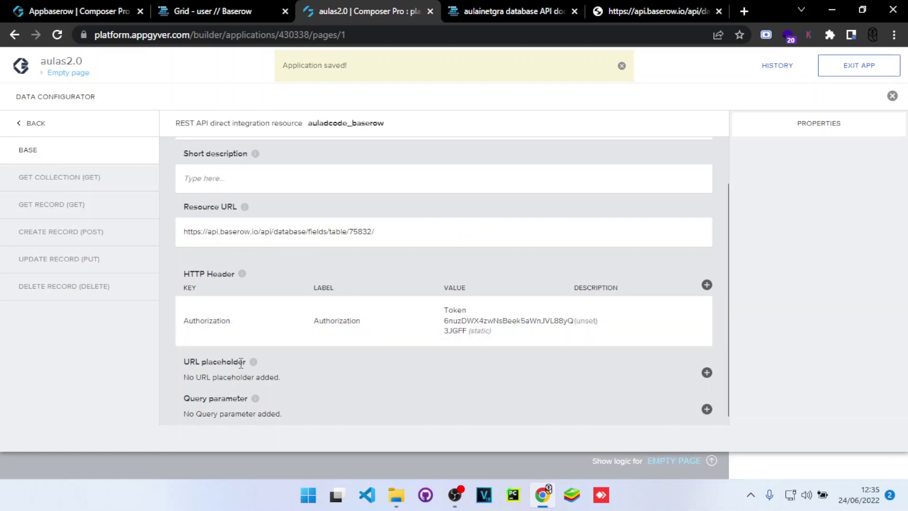
Step: Rerun the Get Collection test with the corrected Authorization header and examine the returned fields in the API call response
{"action": "left_click", "coordinate": [77, 186]}
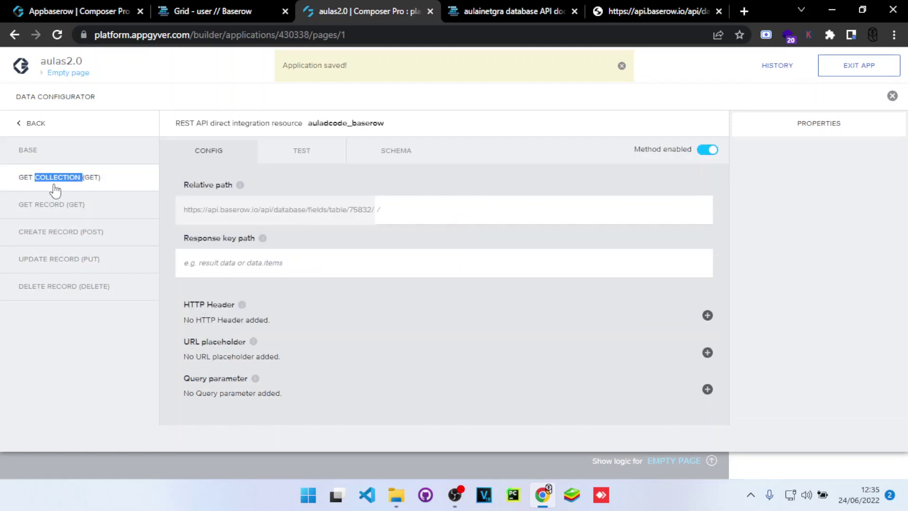
{"action": "left_click", "coordinate": [304, 162]}
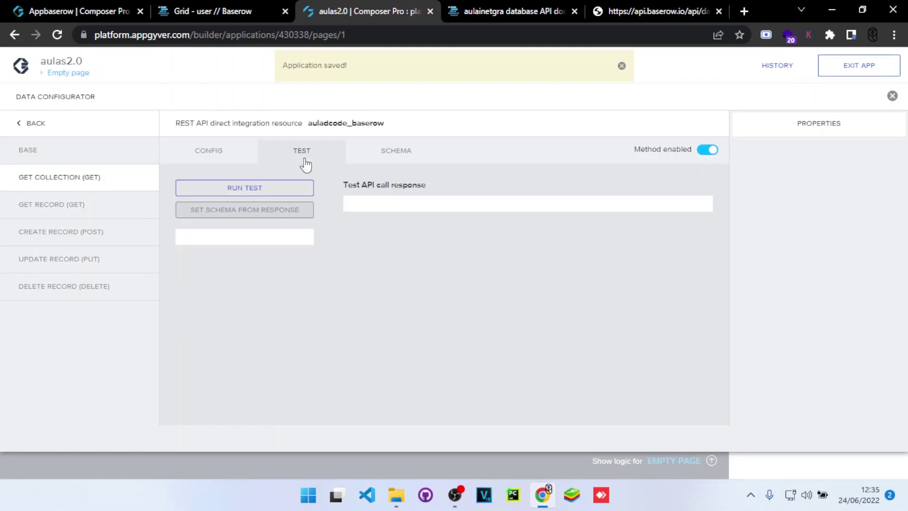
{"action": "left_click", "coordinate": [239, 191]}
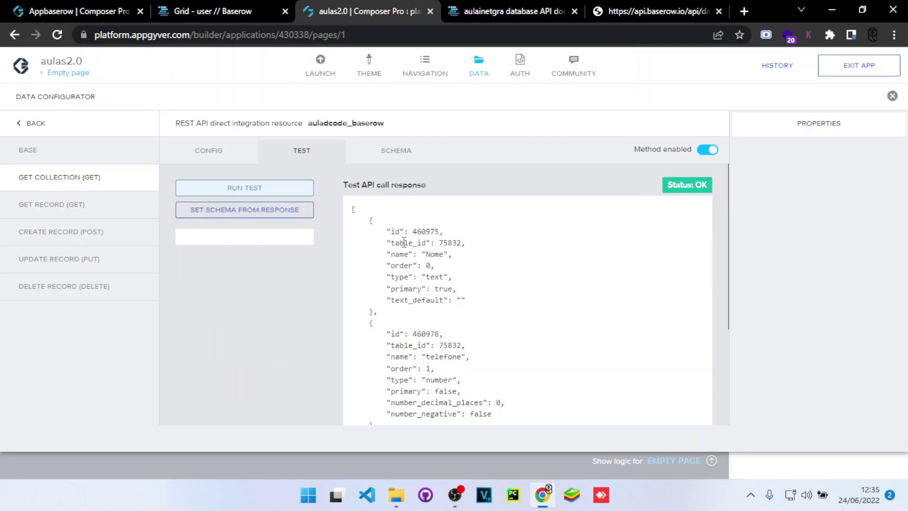
{"action": "scroll", "coordinate": [404, 242], "scroll_direction": "down", "scroll_amount": 1}
{"action": "scroll", "coordinate": [406, 247], "scroll_direction": "up", "scroll_amount": 1}
{"action": "scroll", "coordinate": [445, 258], "scroll_direction": "down", "scroll_amount": 2}
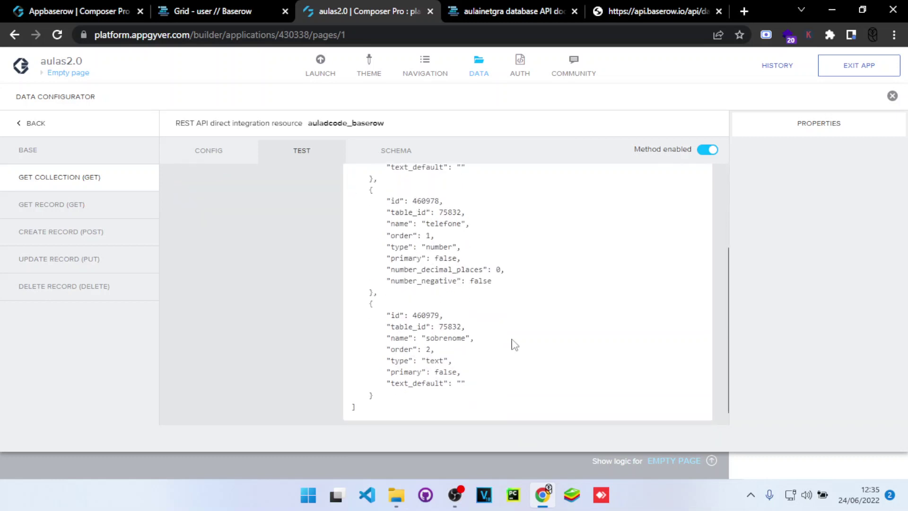
{"action": "scroll", "coordinate": [400, 210], "scroll_direction": "up", "scroll_amount": 2}
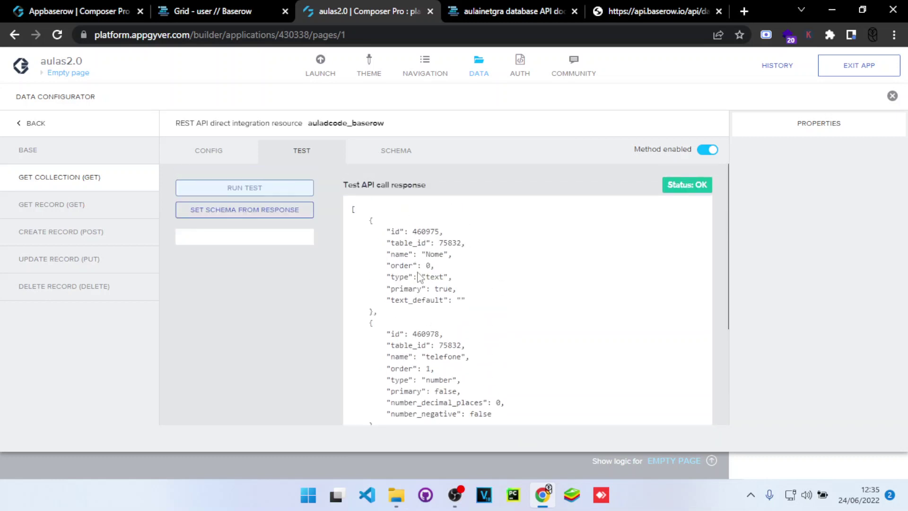
{"action": "scroll", "coordinate": [418, 277], "scroll_direction": "down", "scroll_amount": 5}
Step: Review the user table's rows and columns in Baserow and the direct endpoint response in the other browser tab
{"action": "left_click", "coordinate": [508, 11]}
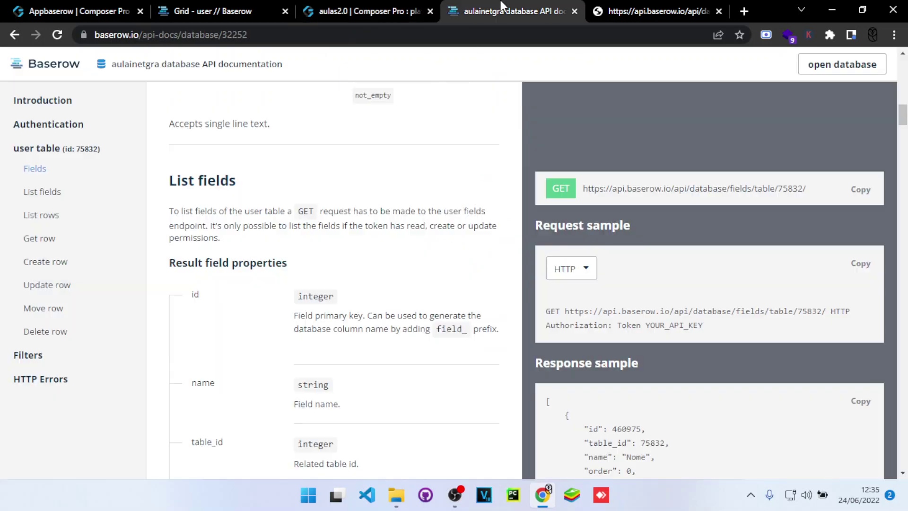
{"action": "left_click", "coordinate": [235, 7]}
{"action": "left_click", "coordinate": [121, 197]}
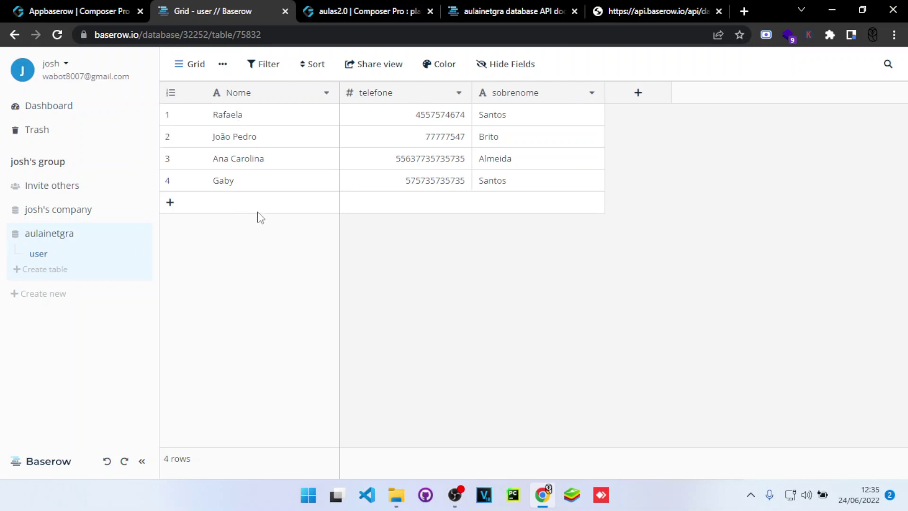
{"action": "left_click", "coordinate": [503, 2]}
{"action": "left_click", "coordinate": [634, 10]}
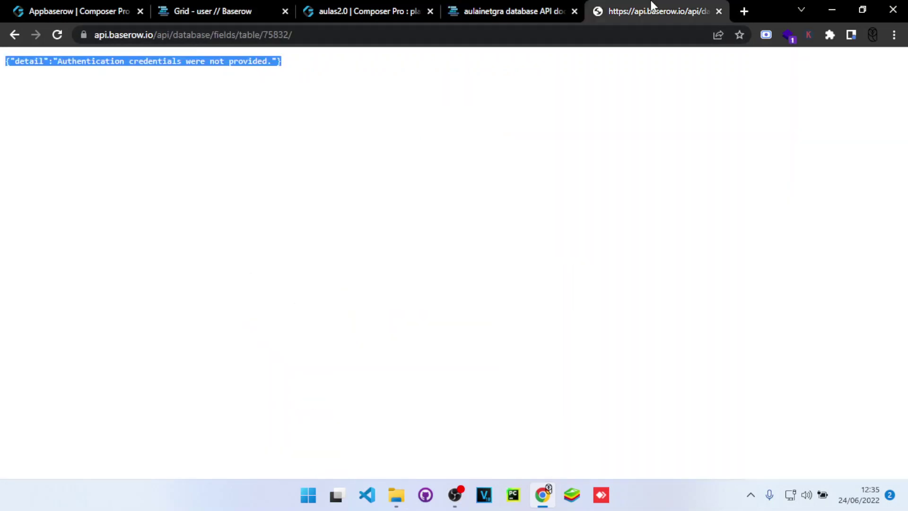
Step: Compare the List fields and List rows sections for the user table in the Baserow API documentation, including their response samples
{"action": "left_click", "coordinate": [529, 7]}
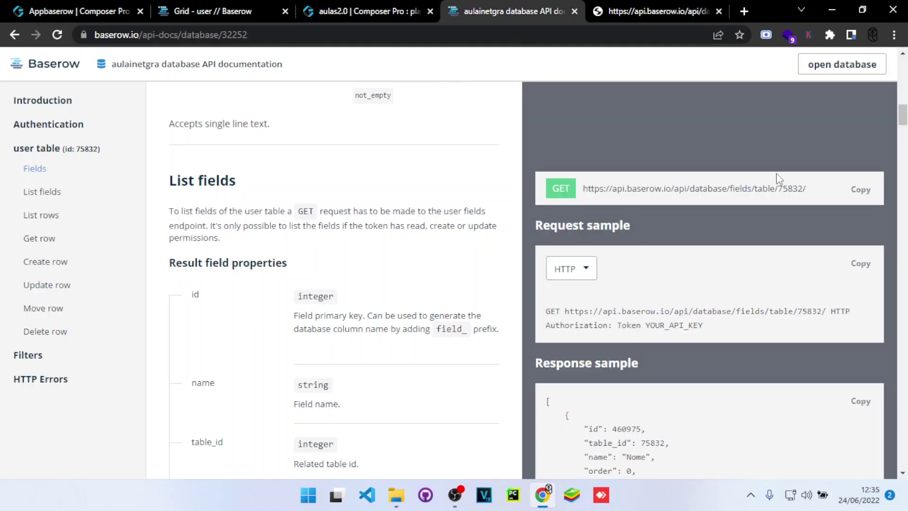
{"action": "left_click", "coordinate": [50, 194]}
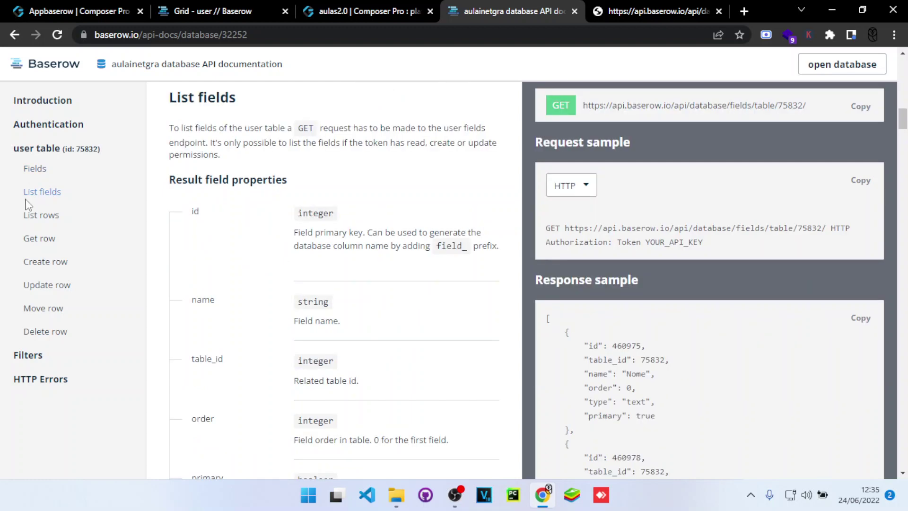
{"action": "left_click", "coordinate": [40, 219]}
{"action": "scroll", "coordinate": [232, 257], "scroll_direction": "down", "scroll_amount": 7}
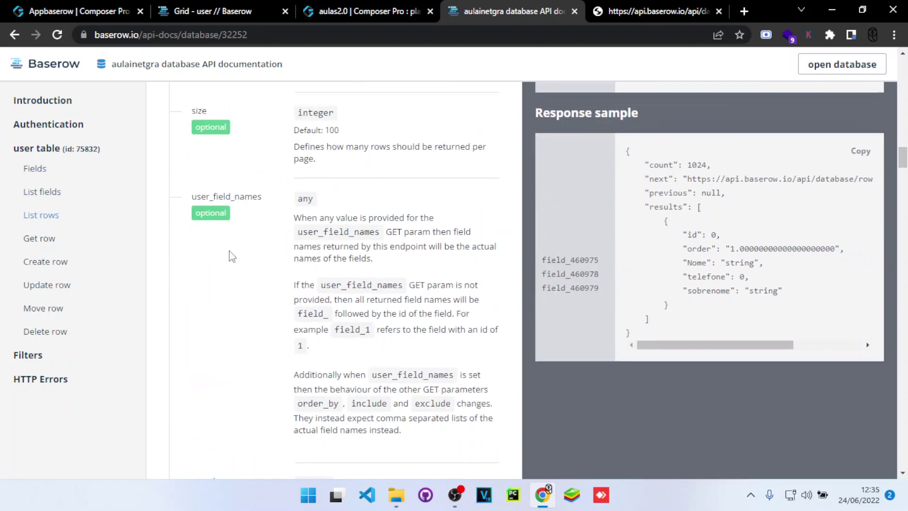
{"action": "scroll", "coordinate": [231, 256], "scroll_direction": "up", "scroll_amount": 3}
{"action": "scroll", "coordinate": [230, 256], "scroll_direction": "down", "scroll_amount": 7}
{"action": "scroll", "coordinate": [230, 255], "scroll_direction": "up", "scroll_amount": 7}
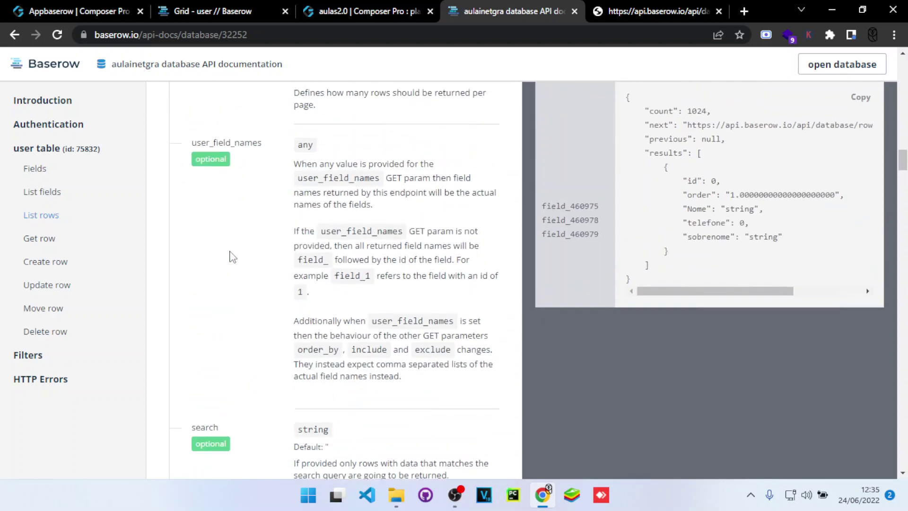
{"action": "left_click", "coordinate": [59, 199]}
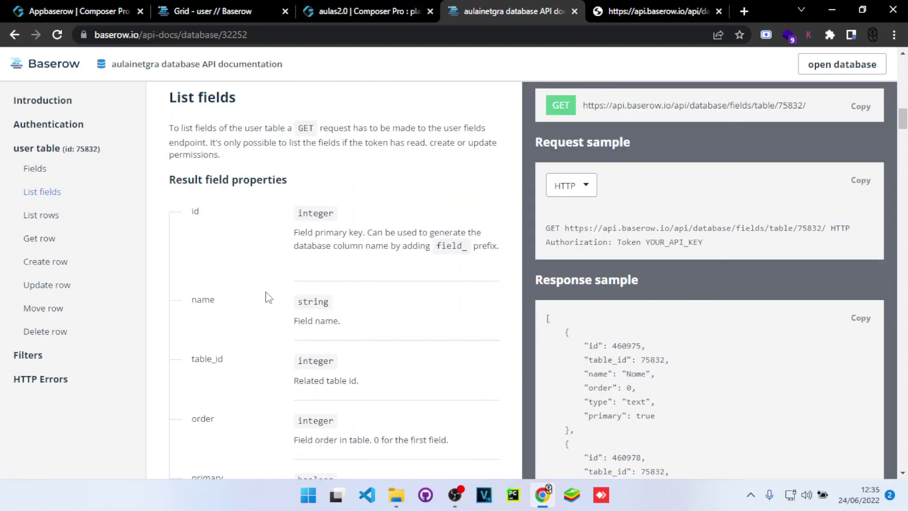
{"action": "scroll", "coordinate": [349, 304], "scroll_direction": "down", "scroll_amount": 1}
{"action": "scroll", "coordinate": [303, 239], "scroll_direction": "up", "scroll_amount": 2}
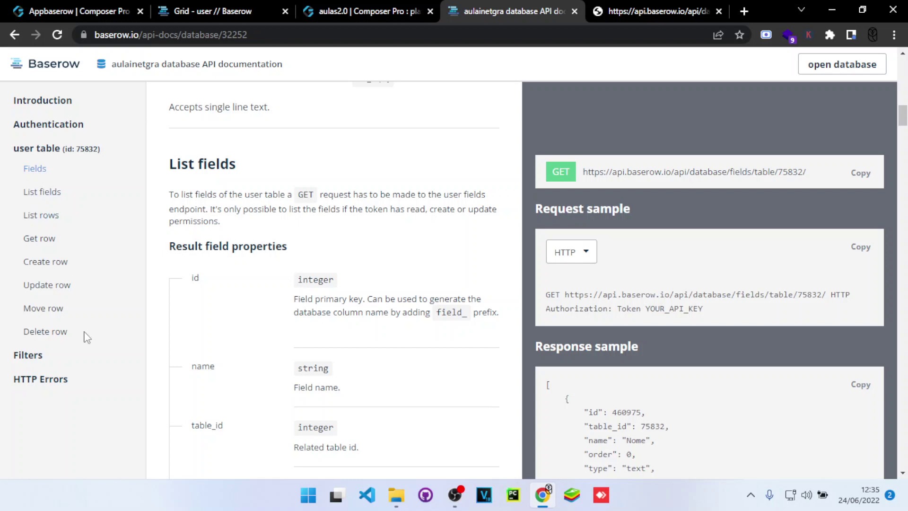
{"action": "left_click", "coordinate": [29, 194]}
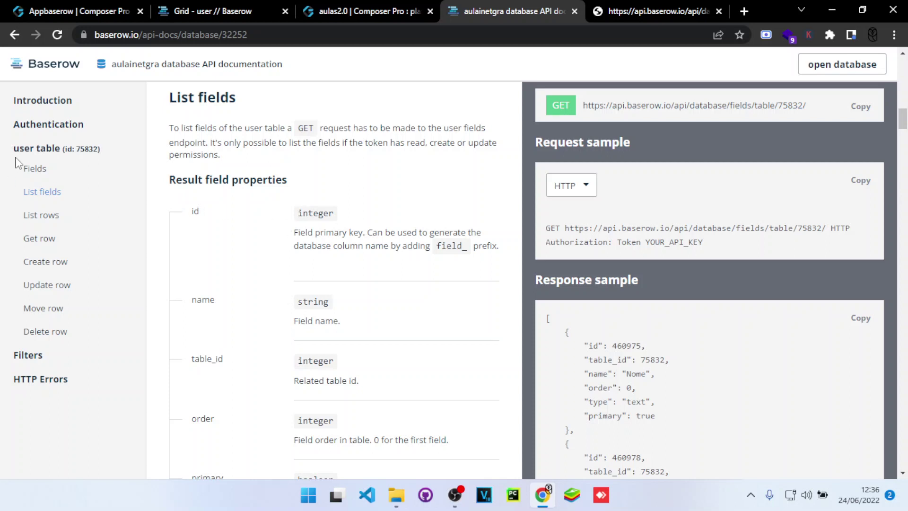
{"action": "scroll", "coordinate": [410, 188], "scroll_direction": "down", "scroll_amount": 3}
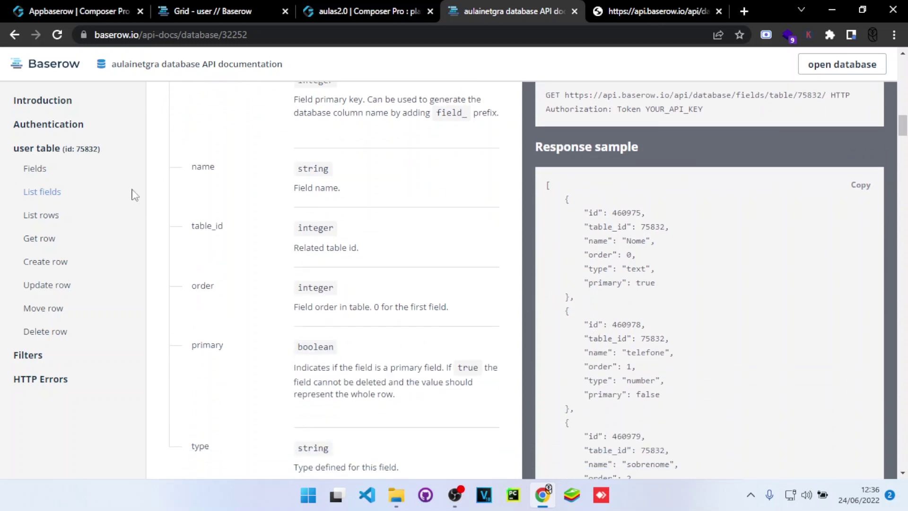
Step: Examine the List rows endpoint and its request sample in the documentation against the records in the user table grid
{"action": "left_click", "coordinate": [37, 218]}
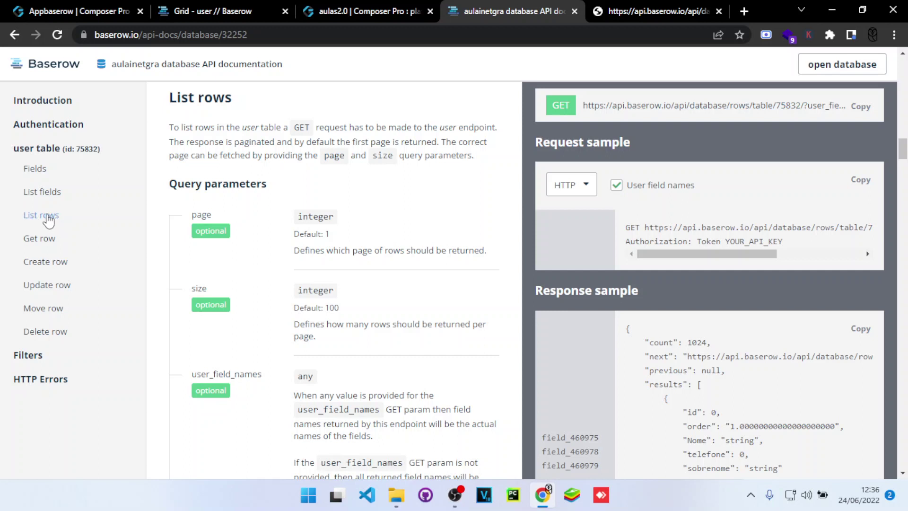
{"action": "left_click", "coordinate": [215, 7]}
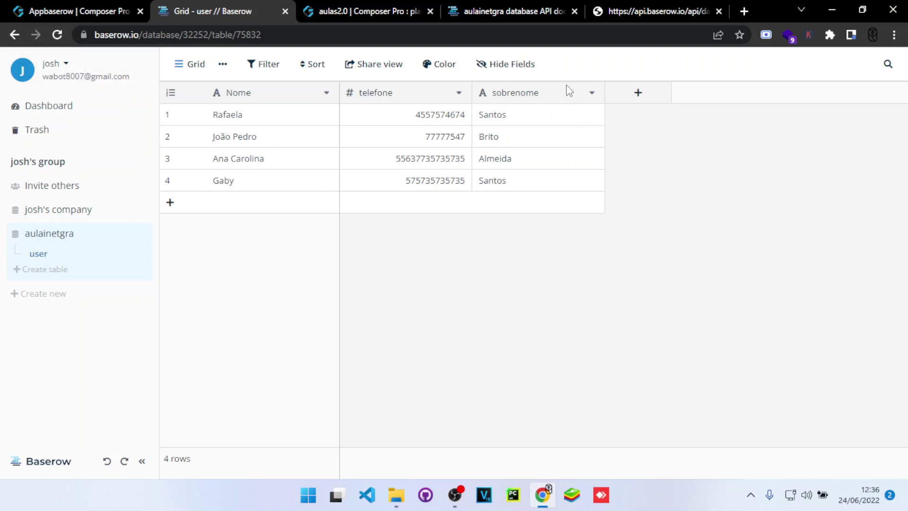
{"action": "left_click", "coordinate": [500, 6]}
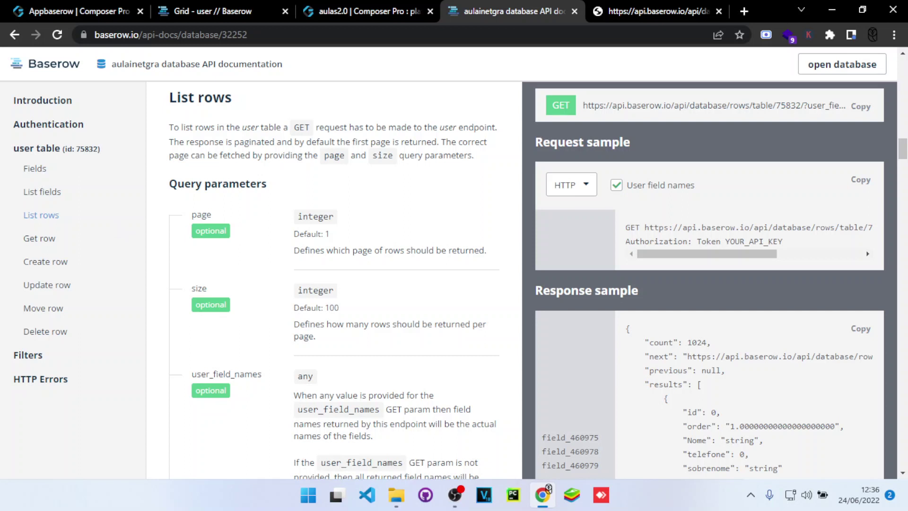
{"action": "scroll", "coordinate": [631, 191], "scroll_direction": "up", "scroll_amount": 1}
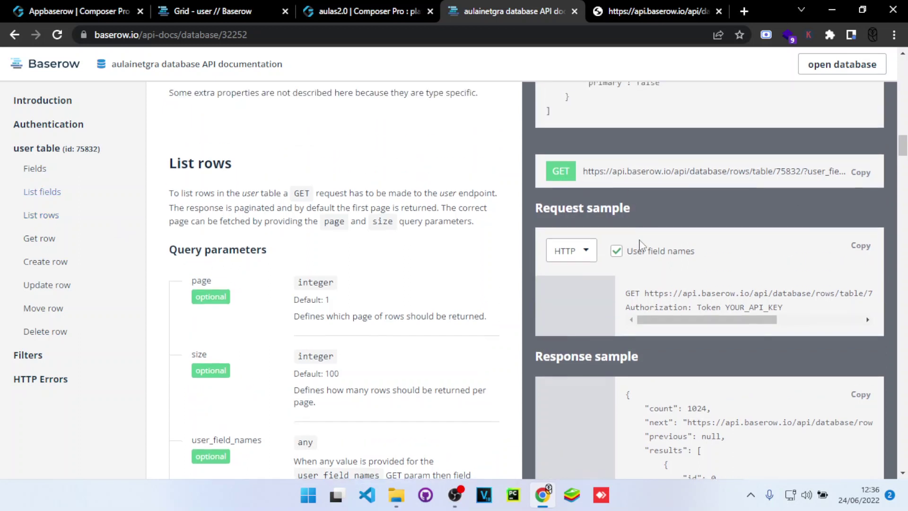
{"action": "scroll", "coordinate": [639, 222], "scroll_direction": "down", "scroll_amount": 1}
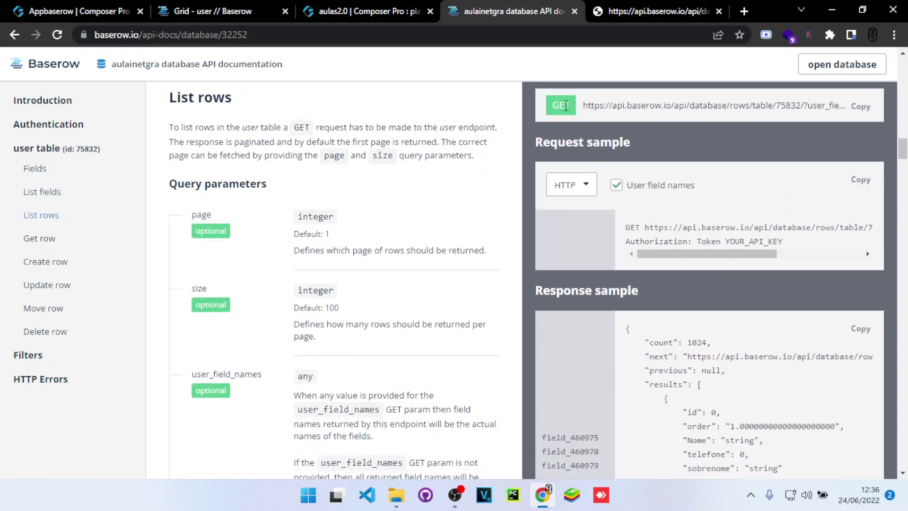
{"action": "left_click", "coordinate": [860, 106]}
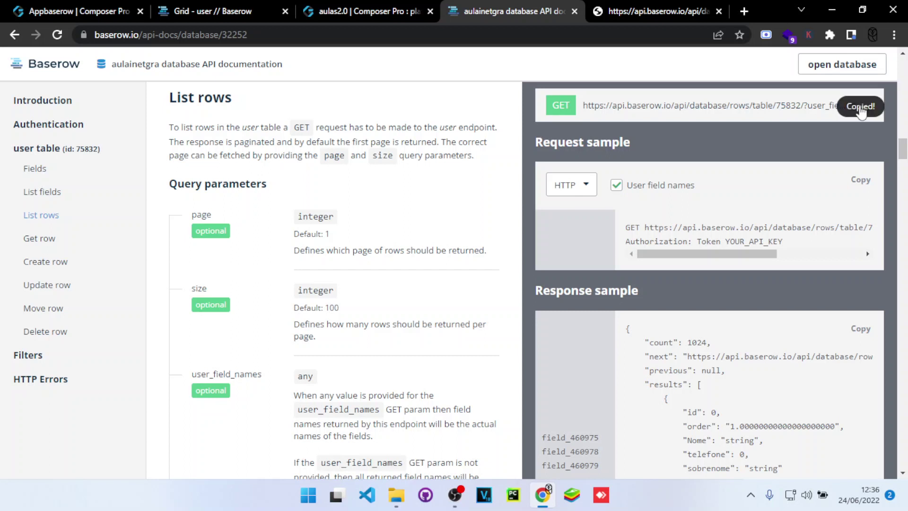
{"action": "left_click", "coordinate": [331, 8]}
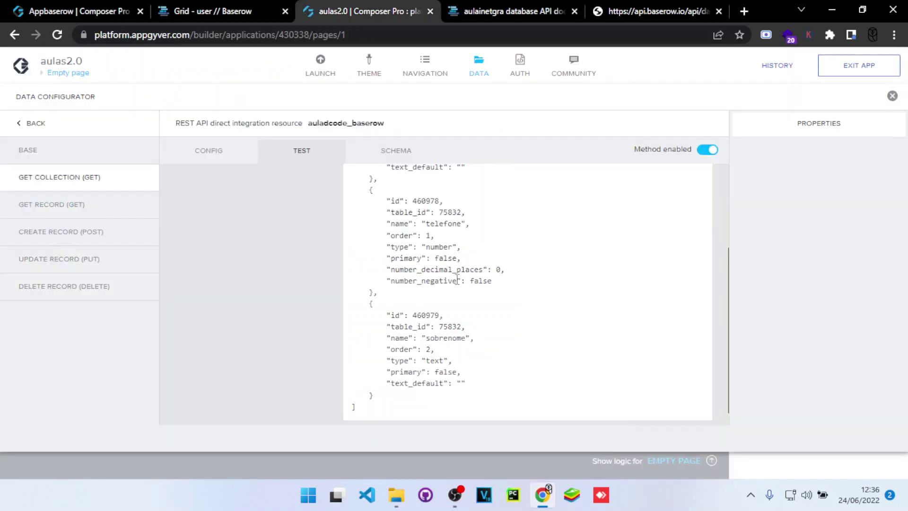
{"action": "left_click", "coordinate": [57, 158]}
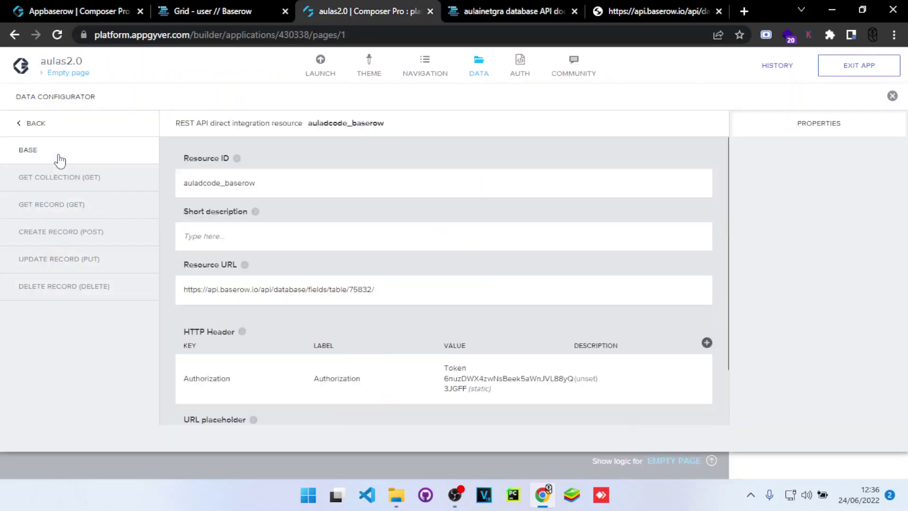
{"action": "triple_click", "coordinate": [374, 297]}
{"action": "key", "text": "BackSpace"}
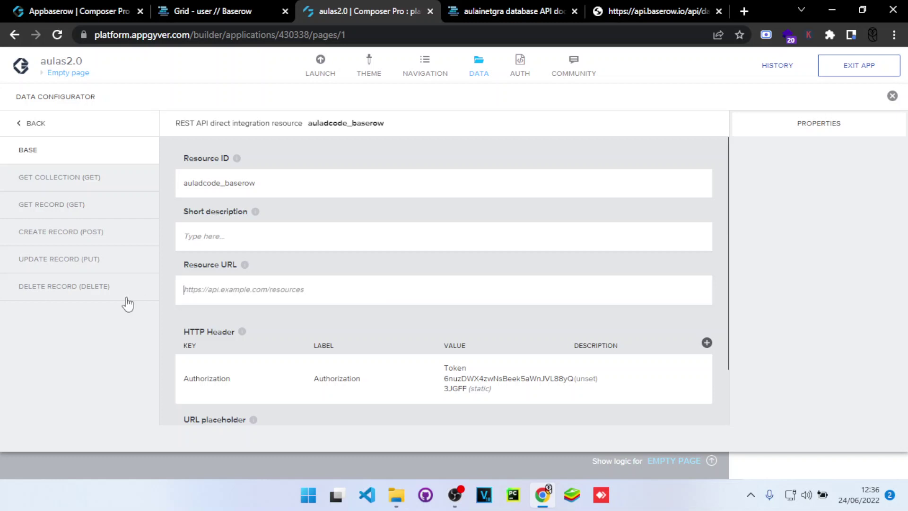
{"action": "key", "text": "ctrl+v"}
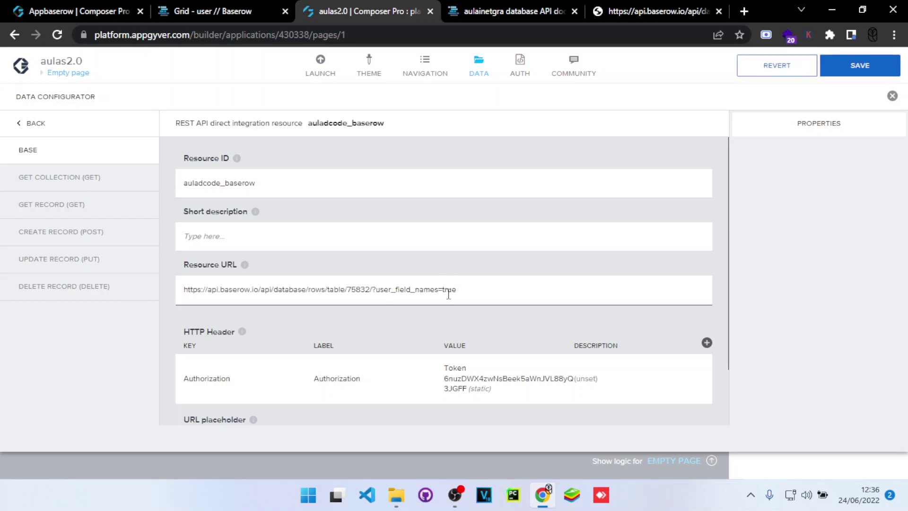
{"action": "left_click", "coordinate": [852, 65]}
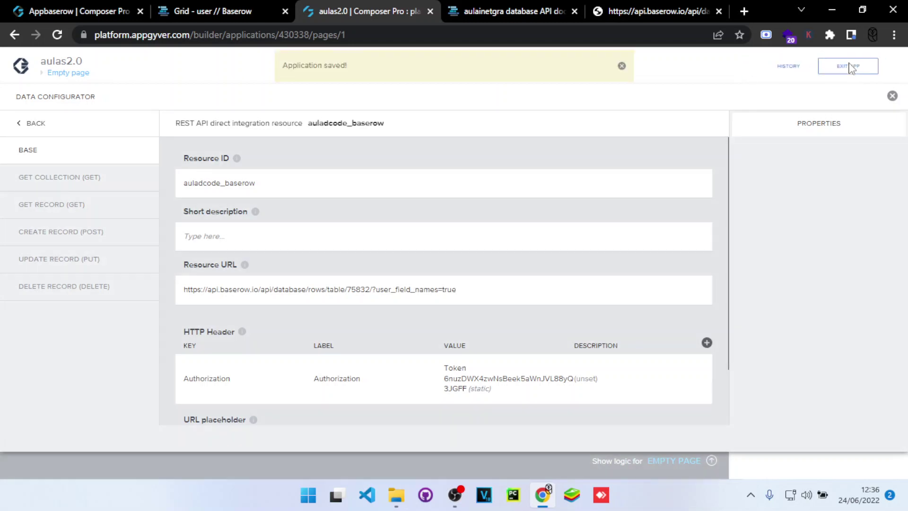
Step: Run the Get Collection test against the List rows endpoint and compare the returned records with the user table grid in Baserow
{"action": "scroll", "coordinate": [537, 244], "scroll_direction": "down", "scroll_amount": 2}
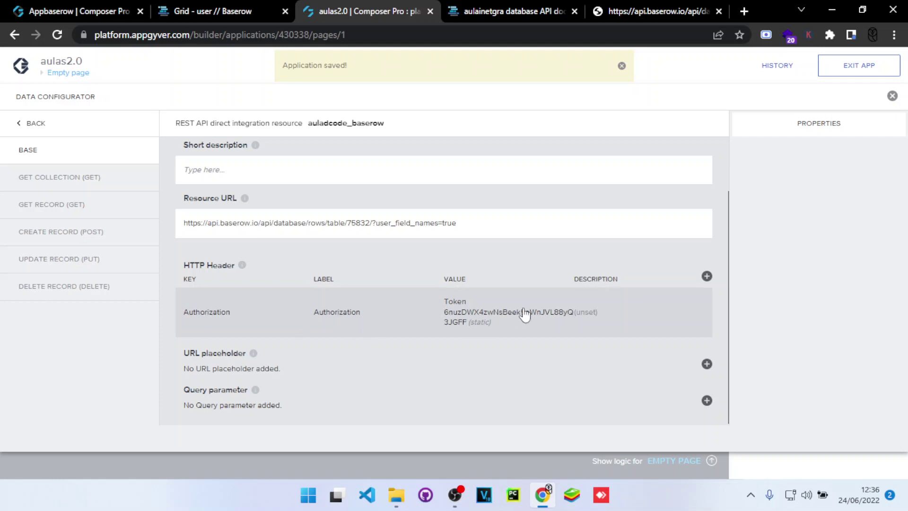
{"action": "left_click", "coordinate": [88, 180]}
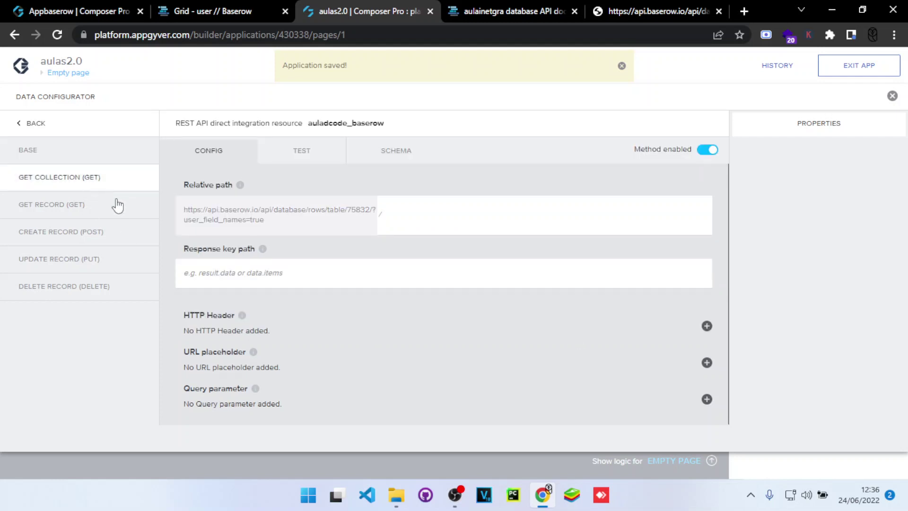
{"action": "left_click", "coordinate": [300, 150]}
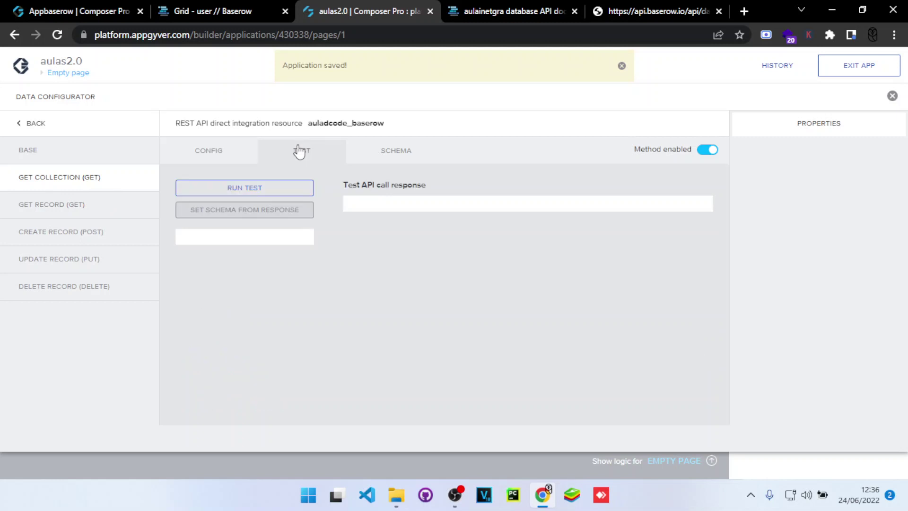
{"action": "left_click", "coordinate": [252, 189]}
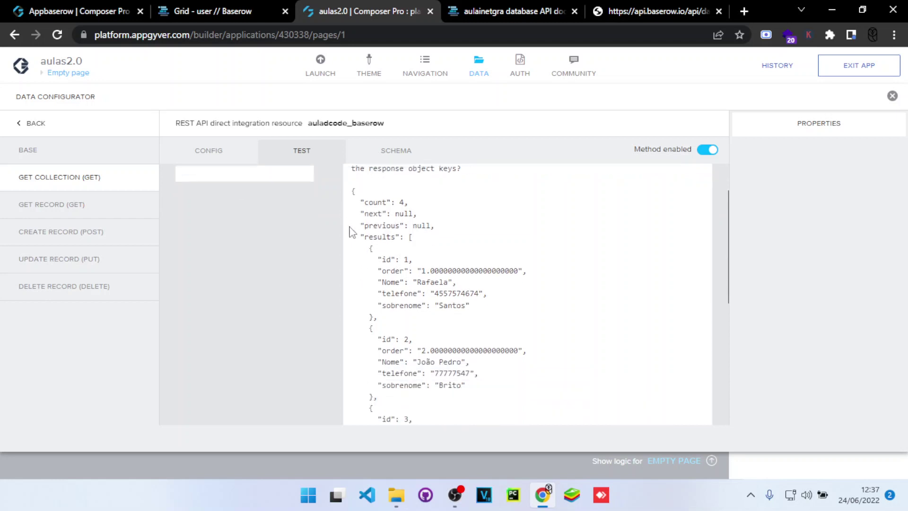
{"action": "scroll", "coordinate": [351, 227], "scroll_direction": "down", "scroll_amount": 1}
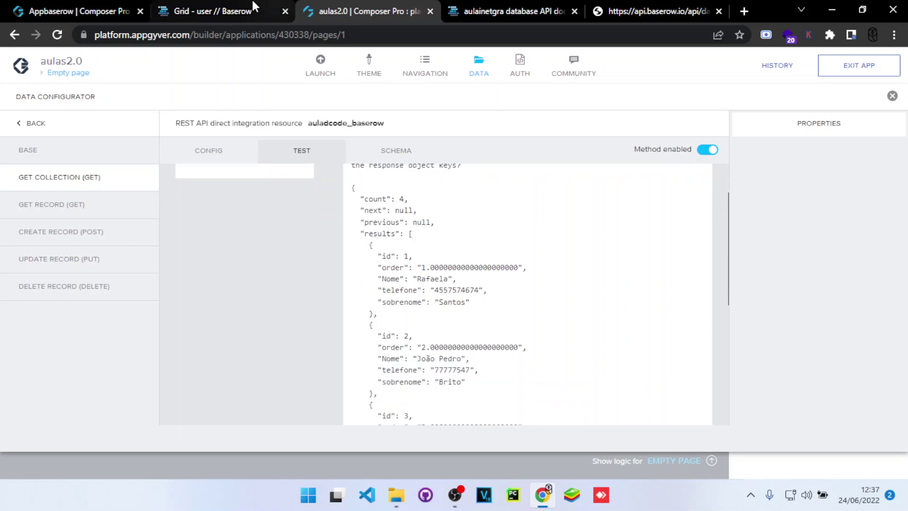
{"action": "left_click", "coordinate": [232, 10]}
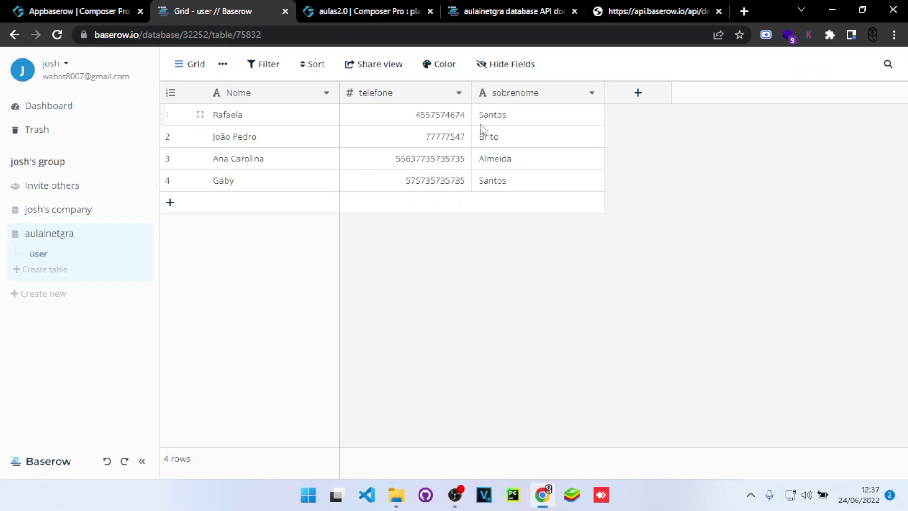
{"action": "left_click", "coordinate": [397, 7]}
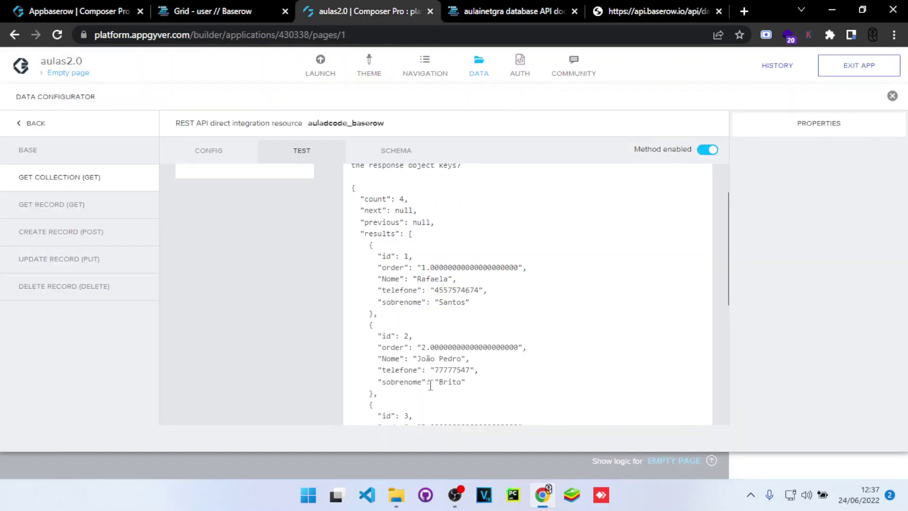
Step: Examine the test response's error text and JSON structure, from the outer object's keys to the records nested in the results array
{"action": "scroll", "coordinate": [430, 335], "scroll_direction": "up", "scroll_amount": 3}
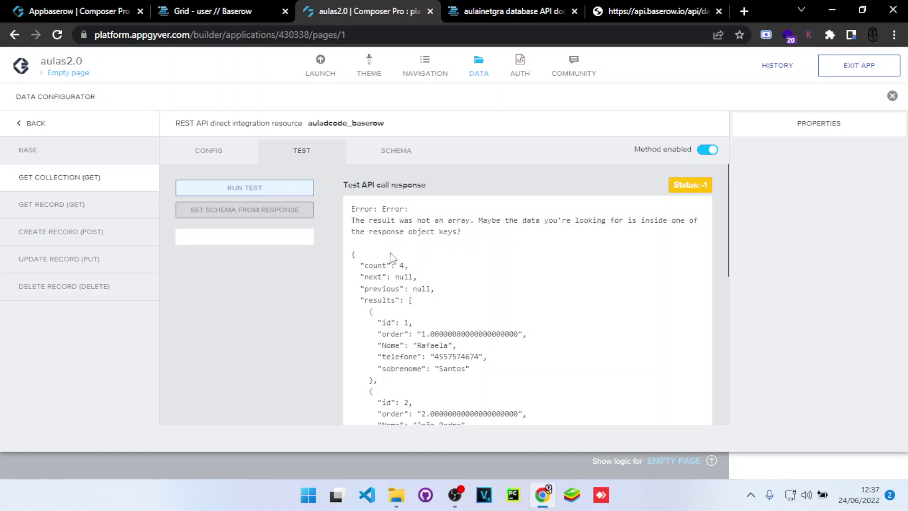
{"action": "scroll", "coordinate": [379, 265], "scroll_direction": "down", "scroll_amount": 1}
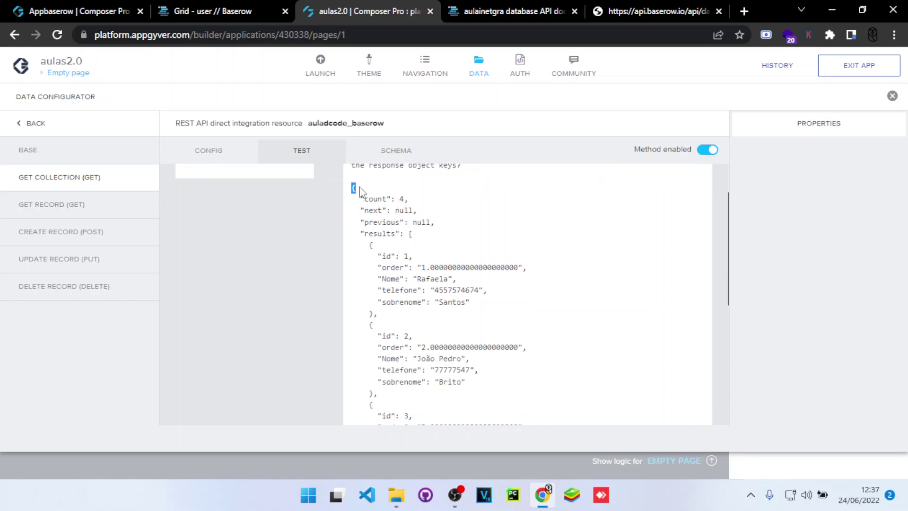
{"action": "left_click", "coordinate": [352, 193]}
{"action": "scroll", "coordinate": [337, 279], "scroll_direction": "down", "scroll_amount": 5}
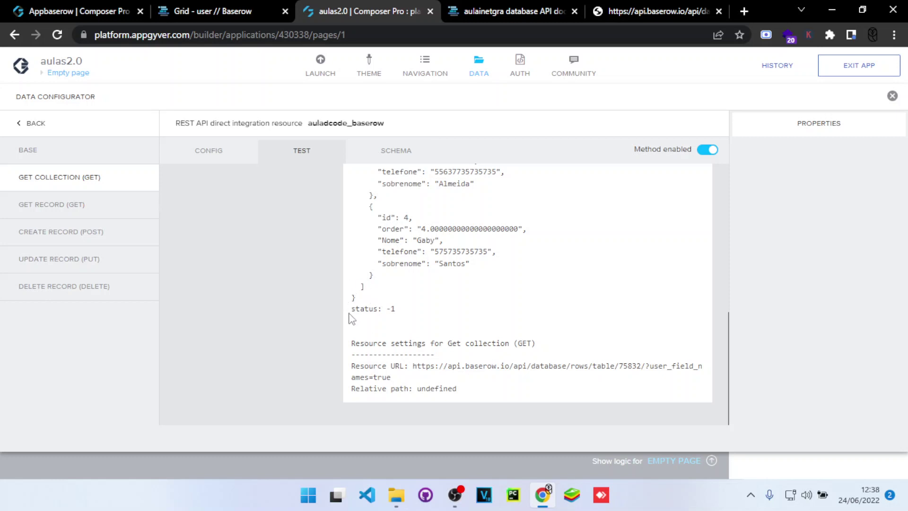
{"action": "scroll", "coordinate": [351, 319], "scroll_direction": "up", "scroll_amount": 8}
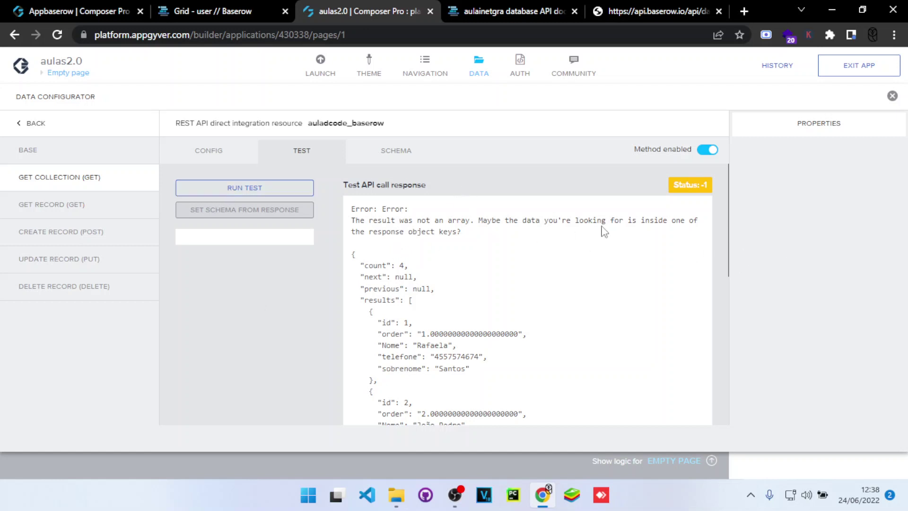
{"action": "scroll", "coordinate": [424, 286], "scroll_direction": "down", "scroll_amount": 3}
{"action": "scroll", "coordinate": [424, 286], "scroll_direction": "up", "scroll_amount": 3}
{"action": "left_click_drag", "start_coordinate": [353, 254], "coordinate": [461, 265]}
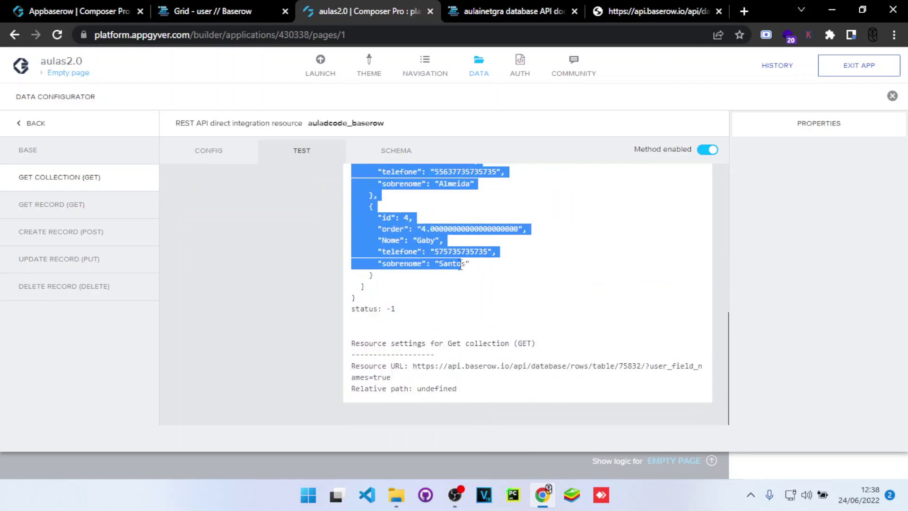
{"action": "scroll", "coordinate": [450, 299], "scroll_direction": "up", "scroll_amount": 8}
{"action": "left_click", "coordinate": [489, 266]}
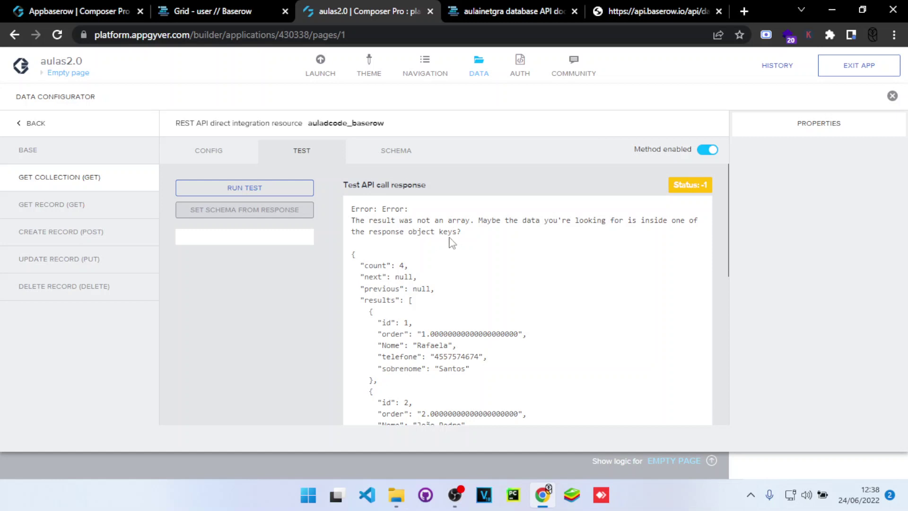
{"action": "scroll", "coordinate": [452, 243], "scroll_direction": "down", "scroll_amount": 3}
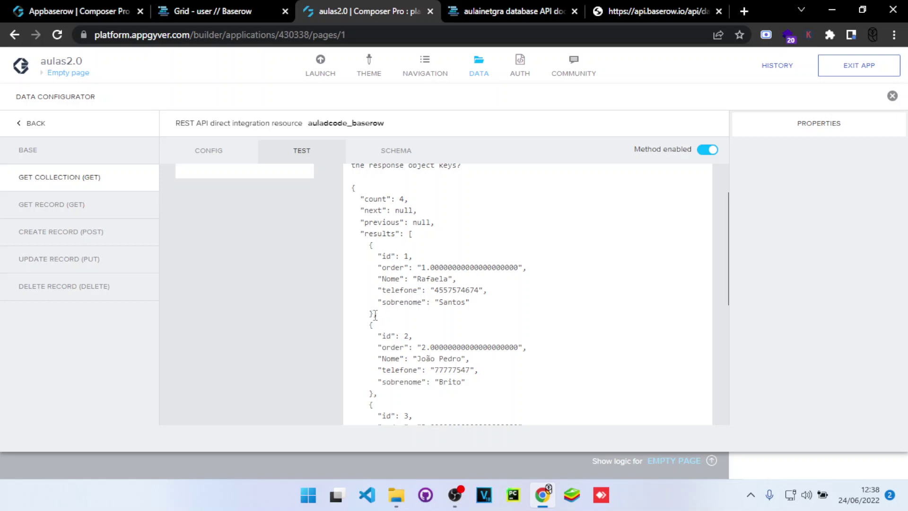
{"action": "scroll", "coordinate": [375, 315], "scroll_direction": "down", "scroll_amount": 5}
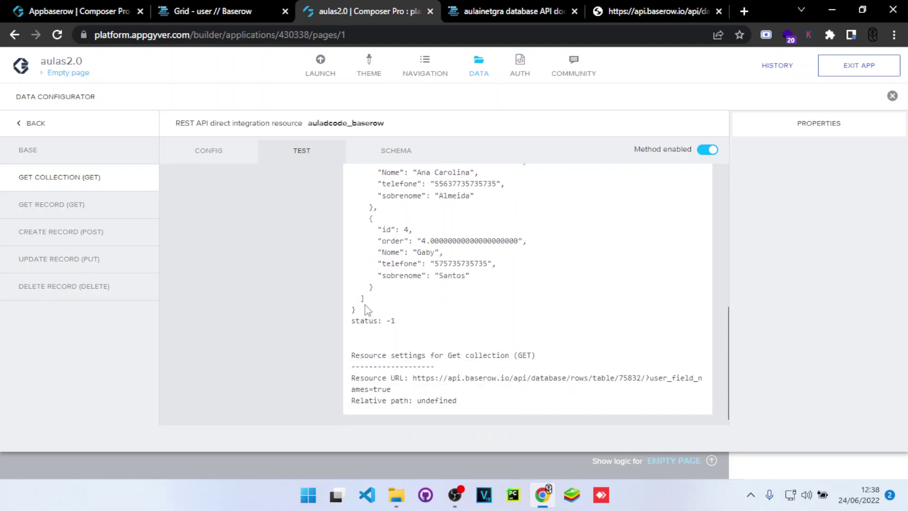
{"action": "scroll", "coordinate": [365, 301], "scroll_direction": "up", "scroll_amount": 8}
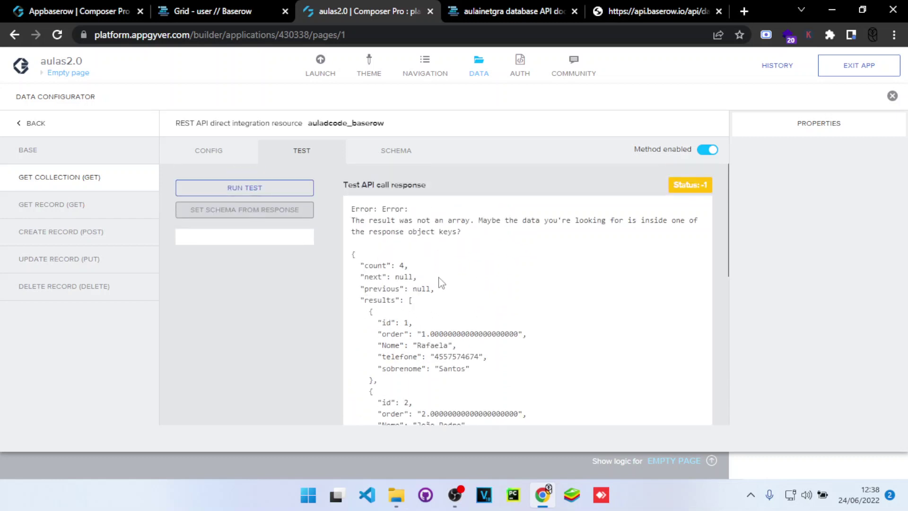
Step: Set the response key path of the Get Collection configuration to results
{"action": "left_click", "coordinate": [219, 152]}
{"action": "left_click", "coordinate": [258, 261]}
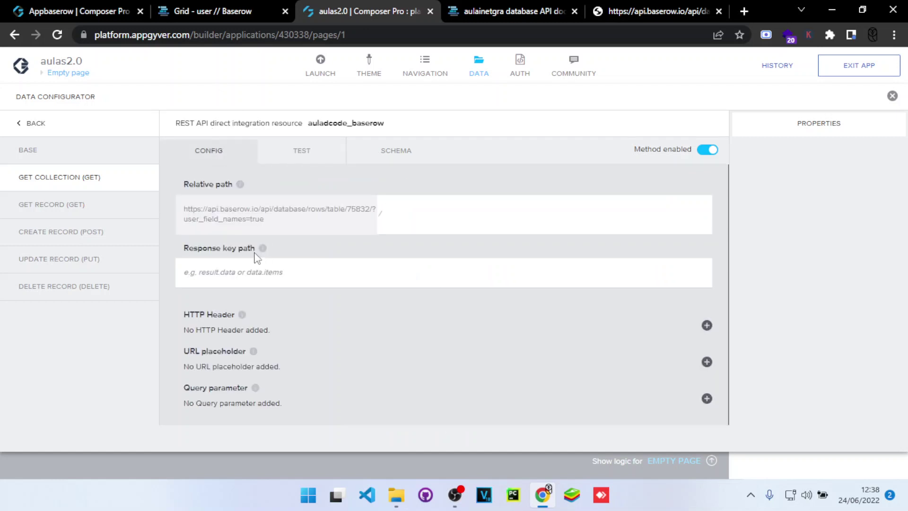
{"action": "type", "text": "results"}
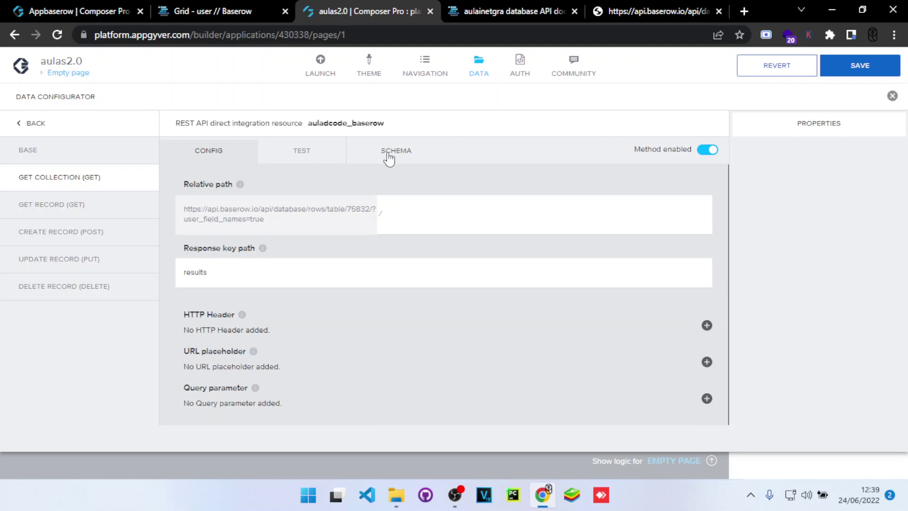
Step: Rerun the Get Collection test to review the returned records, and save the app
{"action": "left_click", "coordinate": [301, 150]}
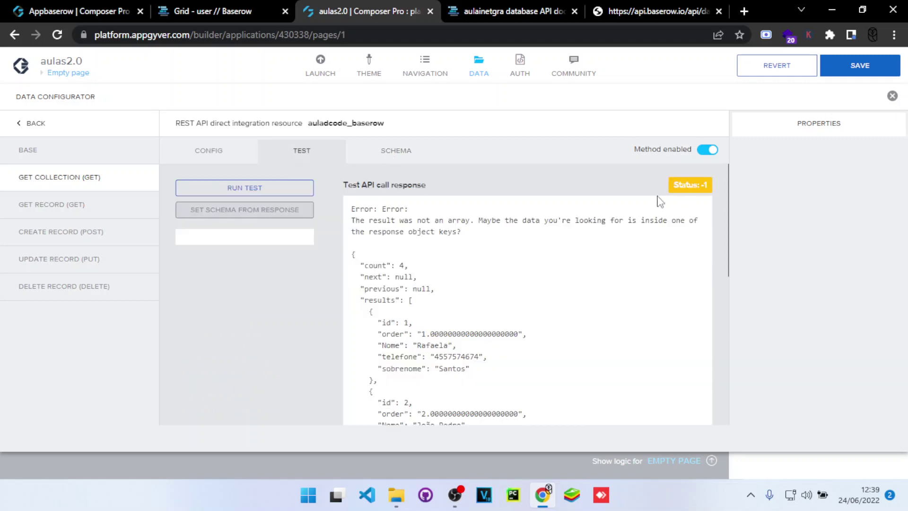
{"action": "left_click", "coordinate": [235, 194]}
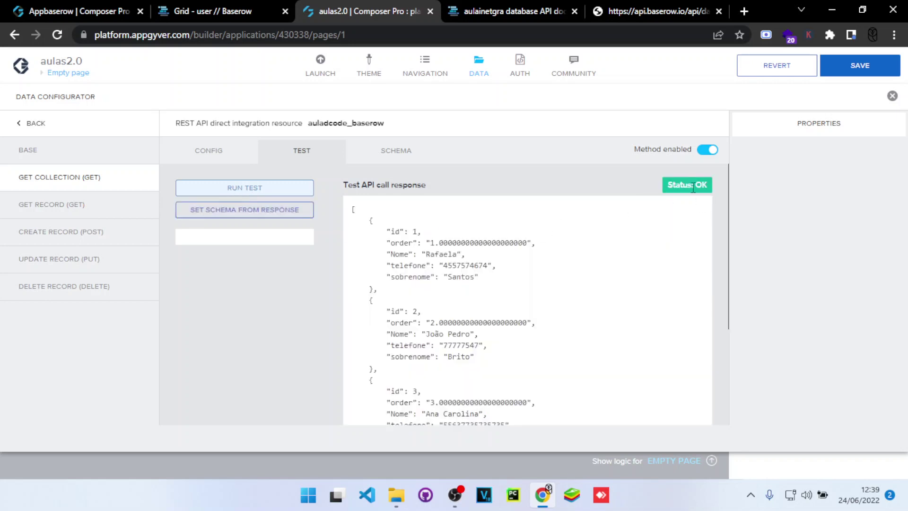
{"action": "scroll", "coordinate": [362, 254], "scroll_direction": "down", "scroll_amount": 3}
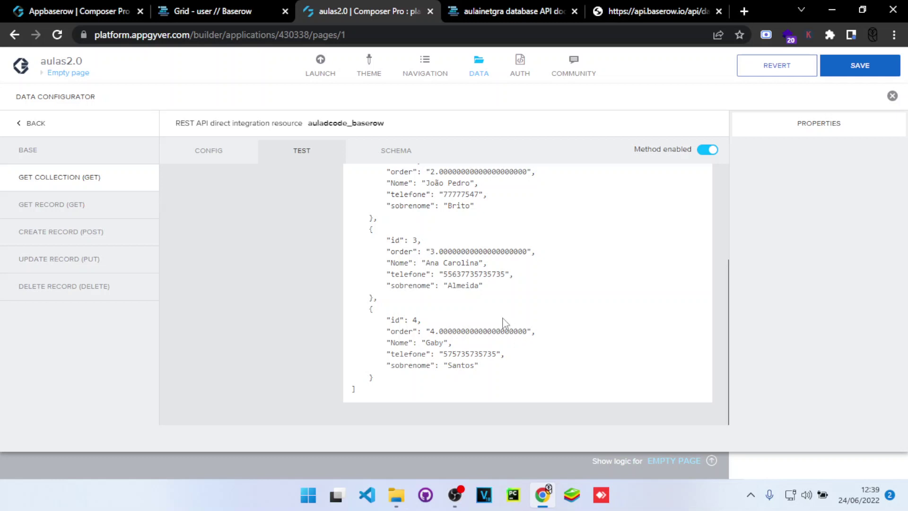
{"action": "left_click", "coordinate": [860, 66]}
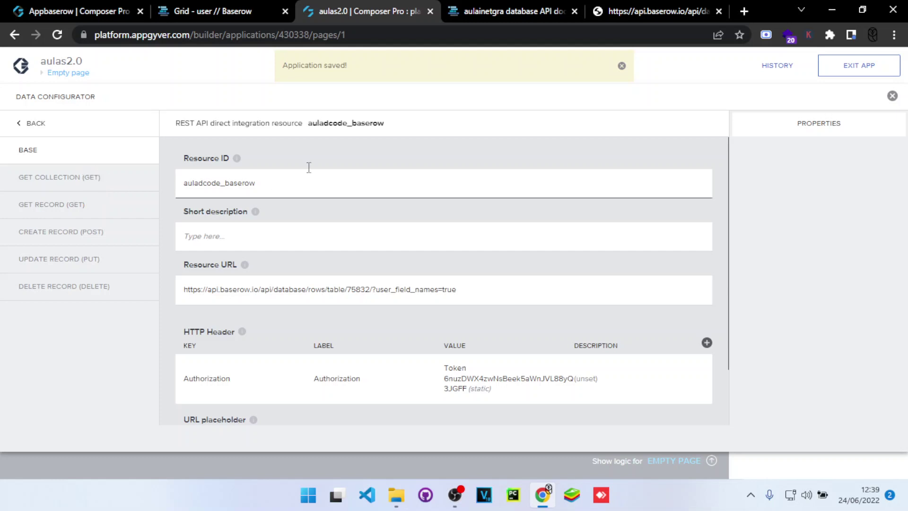
{"action": "left_click", "coordinate": [622, 66]}
Step: Add a data variable from the auladcode_baserow resource to the empty page and name it auladcode_baserow
{"action": "left_click", "coordinate": [480, 71]}
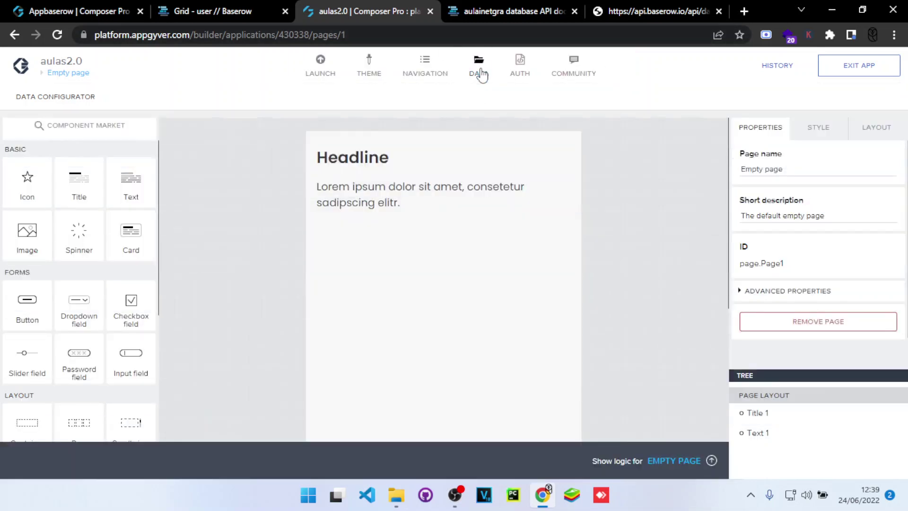
{"action": "left_click", "coordinate": [635, 98]}
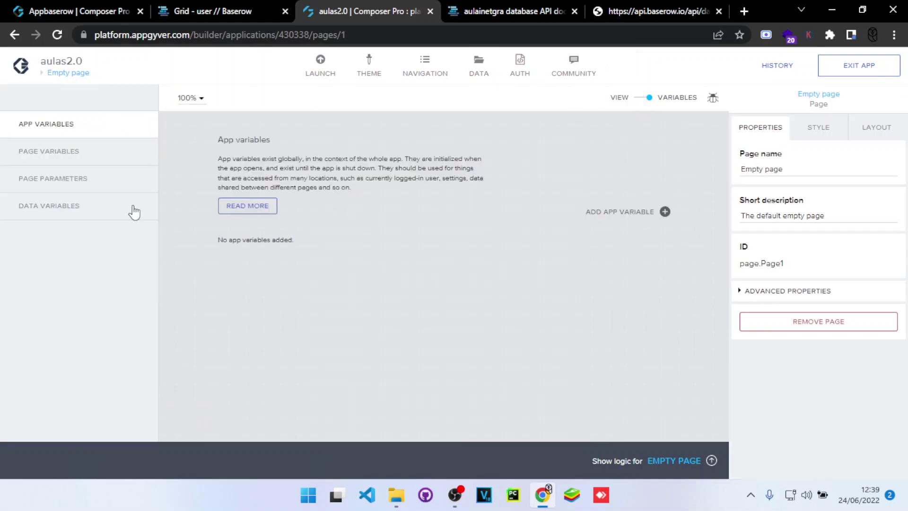
{"action": "left_click", "coordinate": [109, 212]}
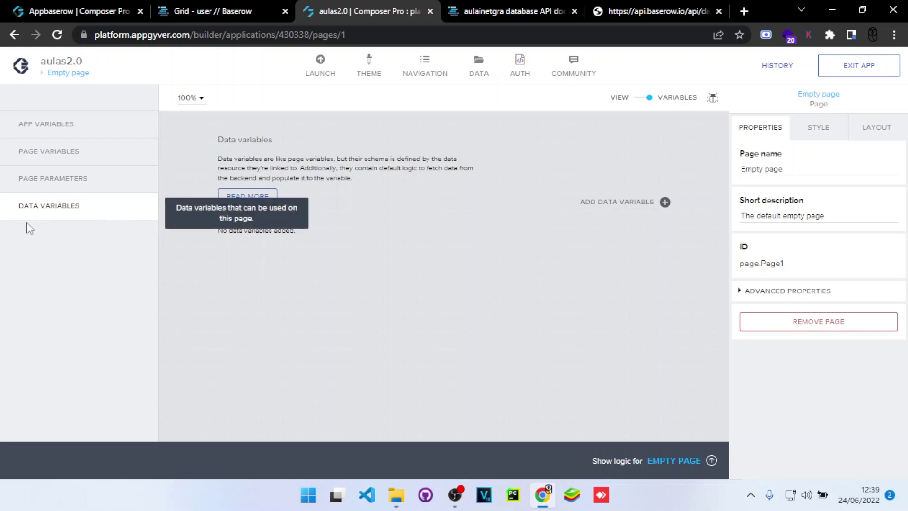
{"action": "left_click", "coordinate": [631, 203]}
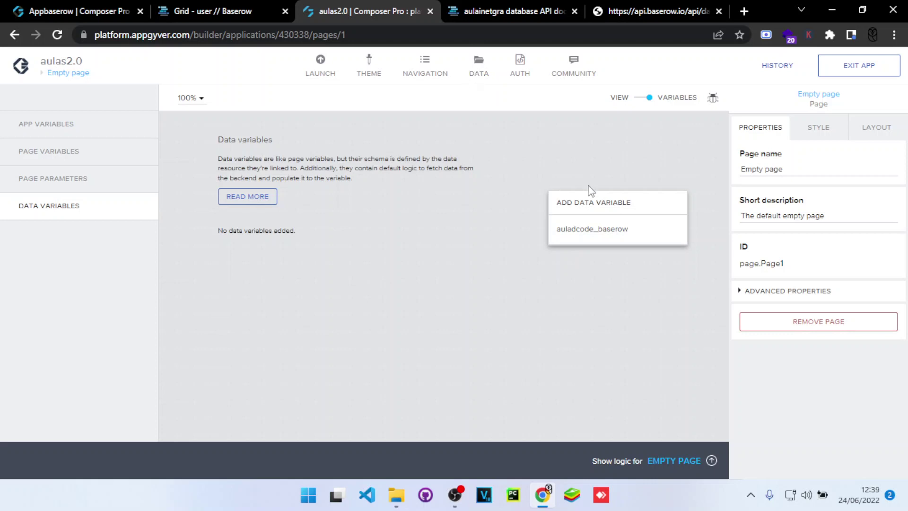
{"action": "left_click", "coordinate": [577, 229]}
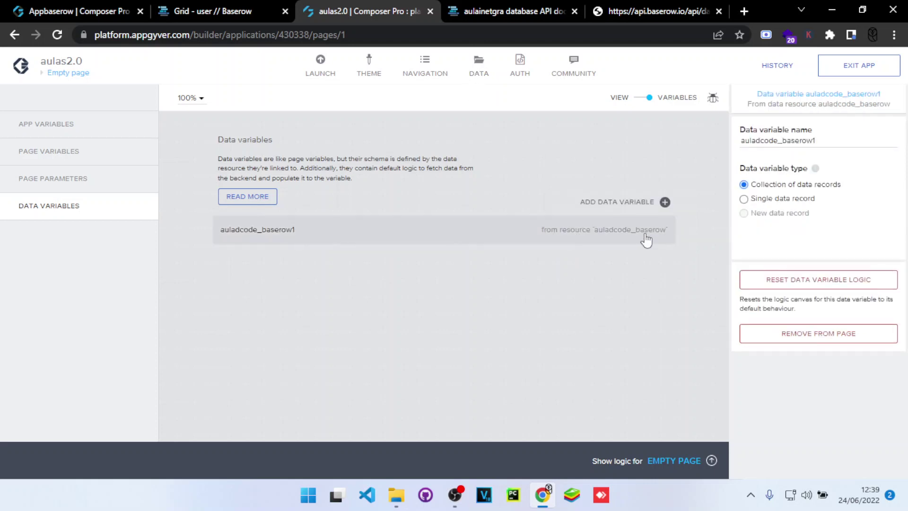
{"action": "left_click", "coordinate": [824, 140]}
{"action": "key", "text": "BackSpace"}
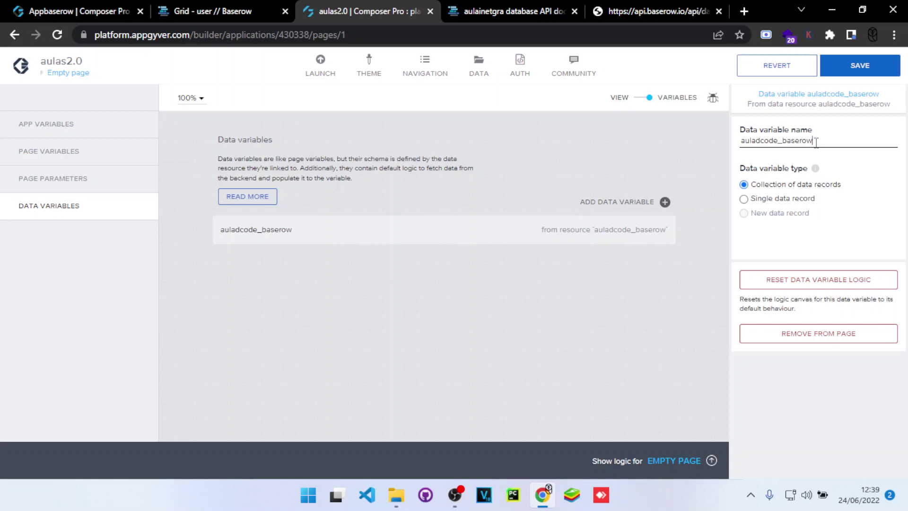
Step: Rename the page's data variable to auladcode_baserow_tutorial and save the app
{"action": "type", "text": "_tutorial"}
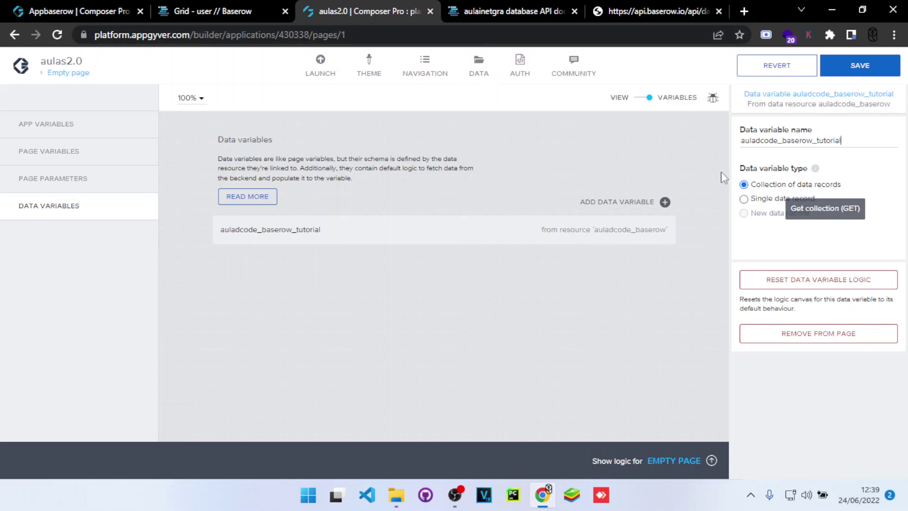
{"action": "left_click", "coordinate": [860, 66]}
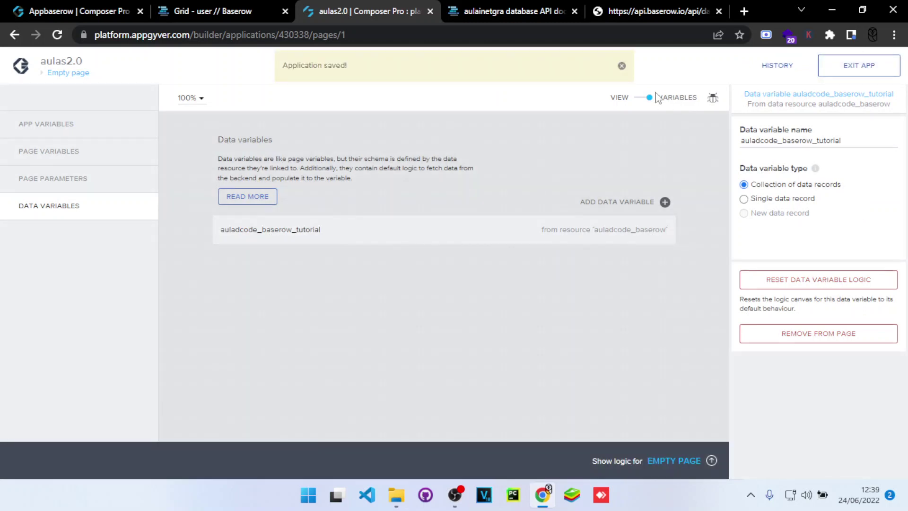
Step: Add a container below the paragraph text on the page and place three text components inside it
{"action": "left_click", "coordinate": [636, 101]}
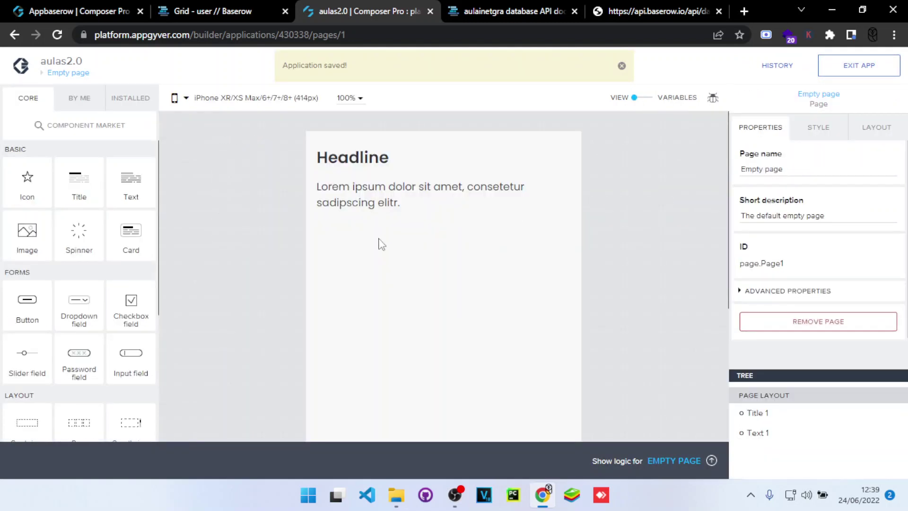
{"action": "scroll", "coordinate": [19, 369], "scroll_direction": "down", "scroll_amount": 3}
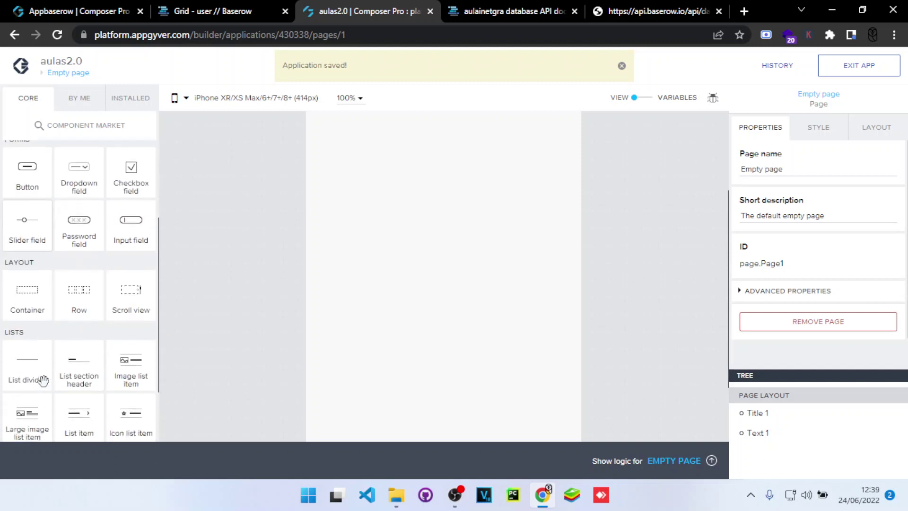
{"action": "left_click_drag", "start_coordinate": [17, 297], "coordinate": [369, 201]}
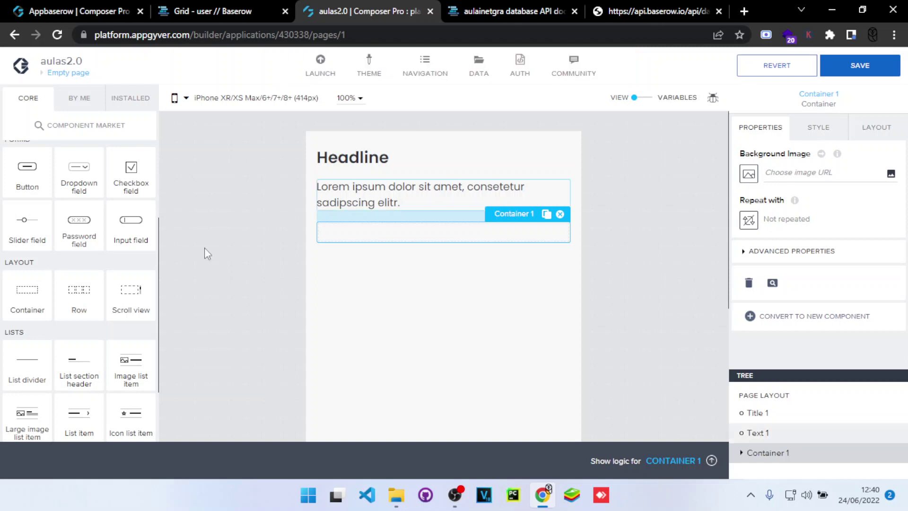
{"action": "scroll", "coordinate": [109, 280], "scroll_direction": "up", "scroll_amount": 3}
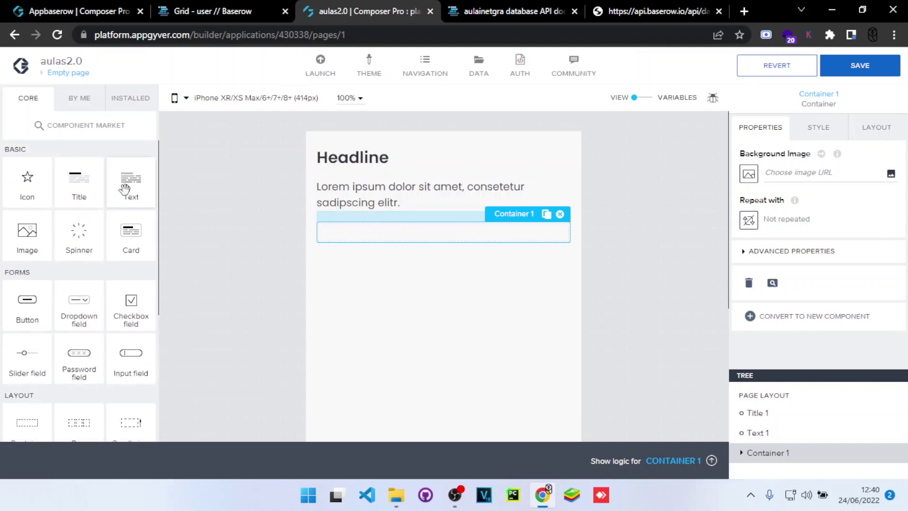
{"action": "left_click_drag", "start_coordinate": [125, 189], "coordinate": [363, 231]}
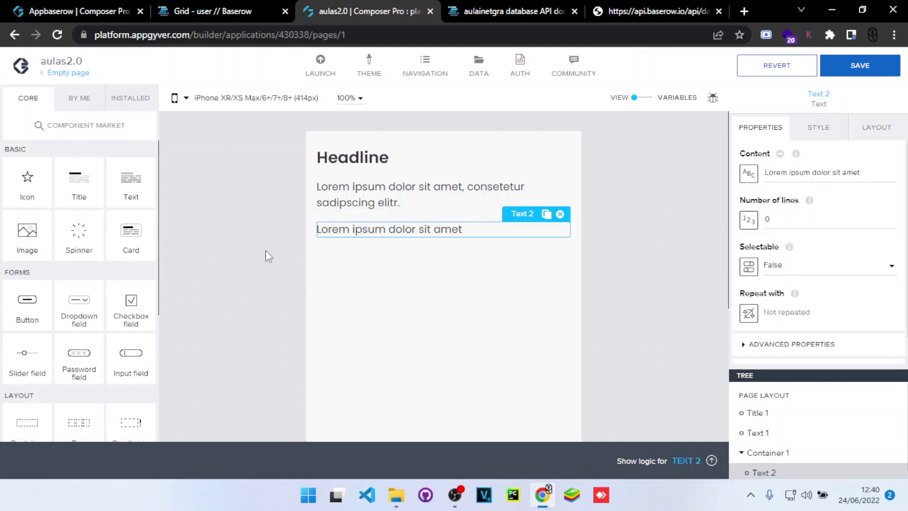
{"action": "left_click_drag", "start_coordinate": [133, 189], "coordinate": [443, 236]}
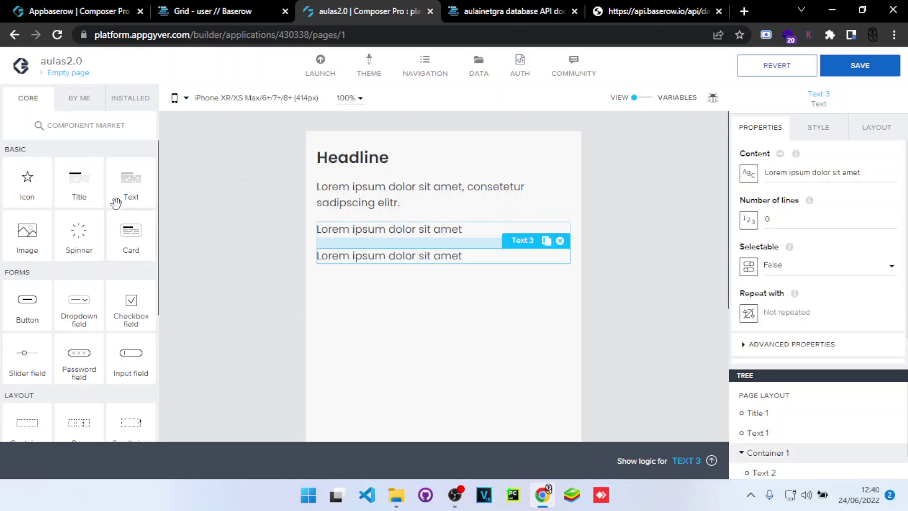
{"action": "left_click_drag", "start_coordinate": [125, 182], "coordinate": [405, 266]}
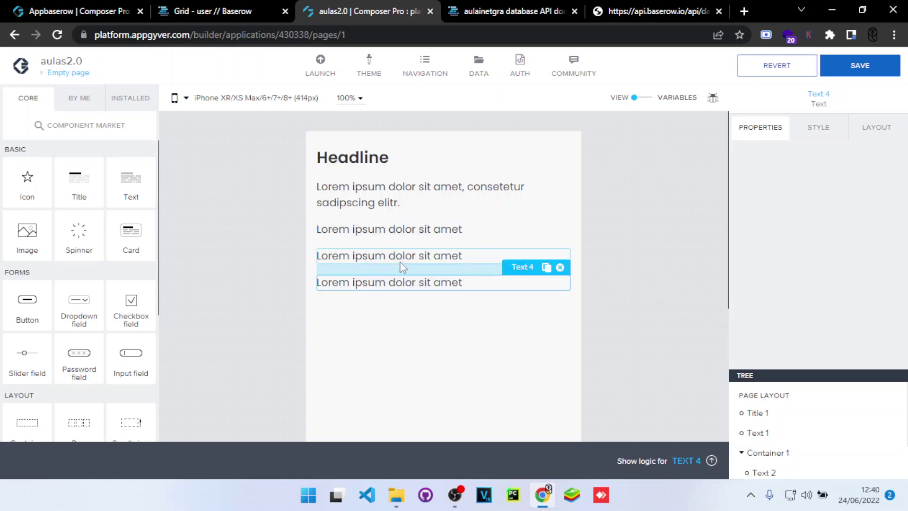
Step: Bind the Repeat with property of Container 1 to the data variable auladcode_baserow_tutorial
{"action": "left_click", "coordinate": [417, 230]}
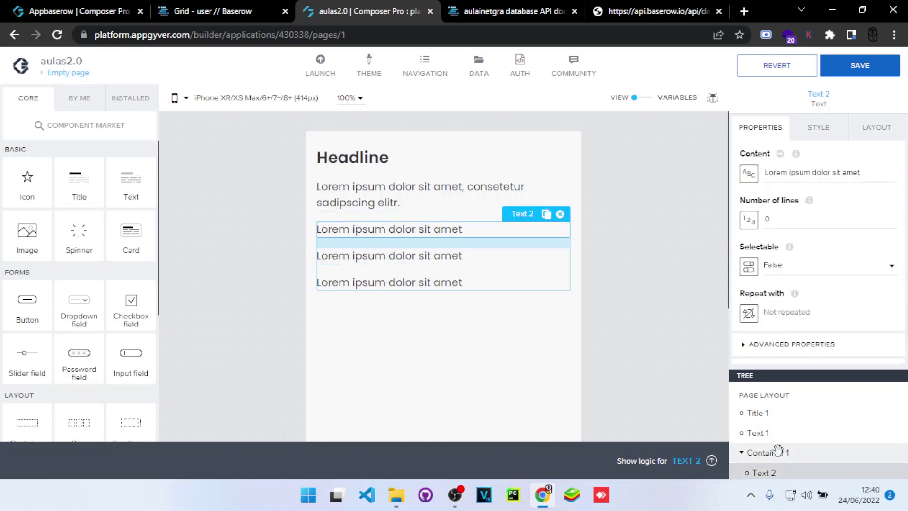
{"action": "left_click", "coordinate": [763, 454]}
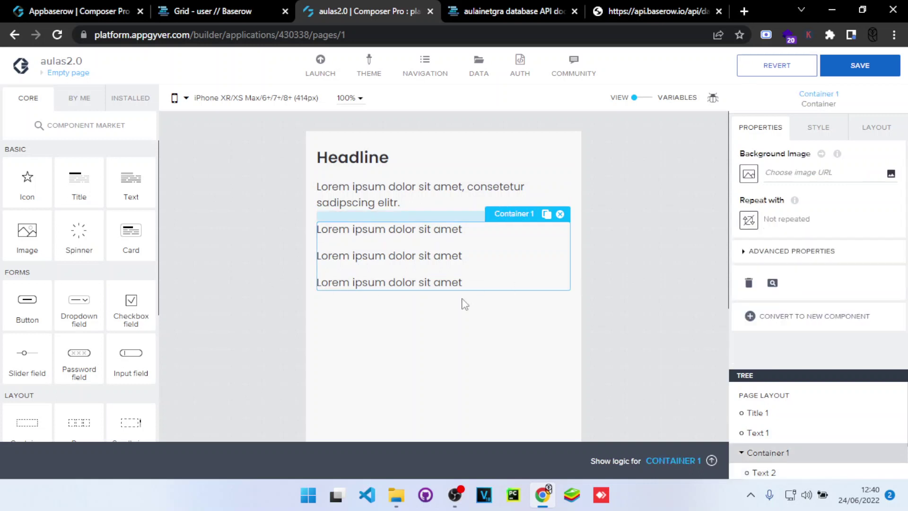
{"action": "left_click", "coordinate": [749, 220]}
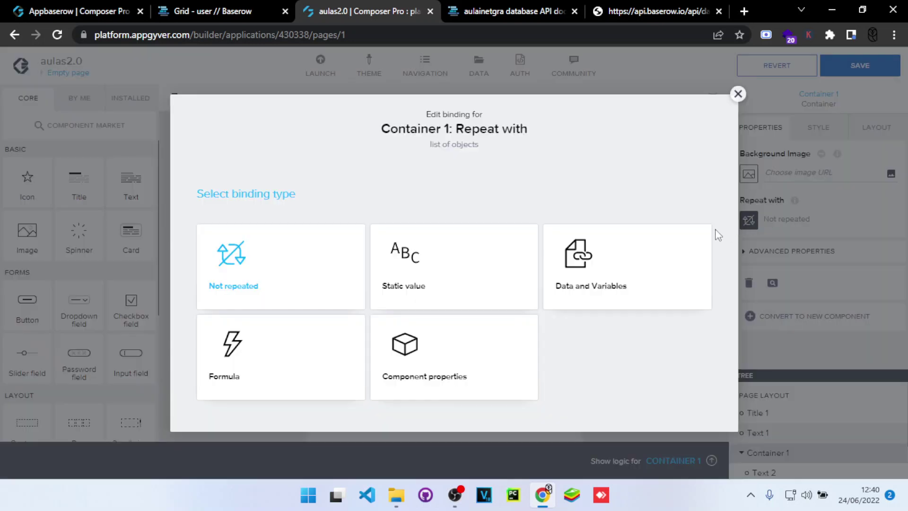
{"action": "left_click", "coordinate": [597, 256]}
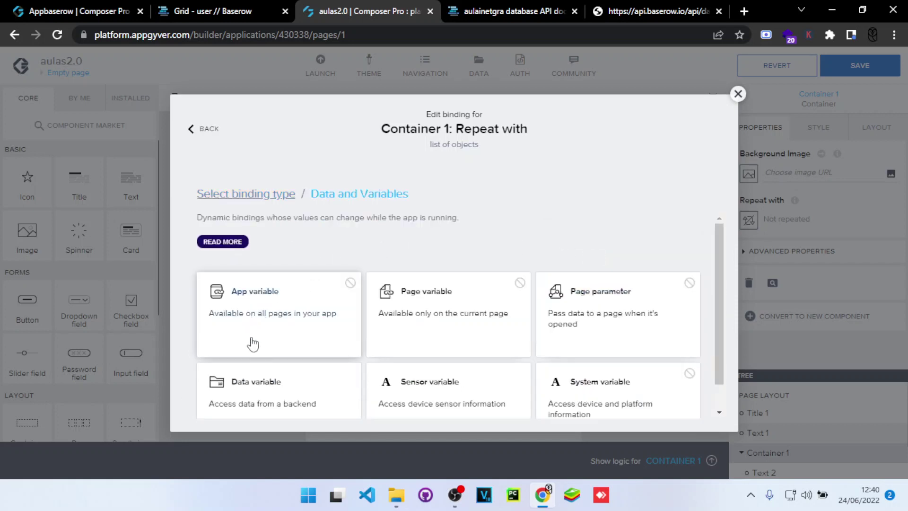
{"action": "left_click", "coordinate": [245, 391]}
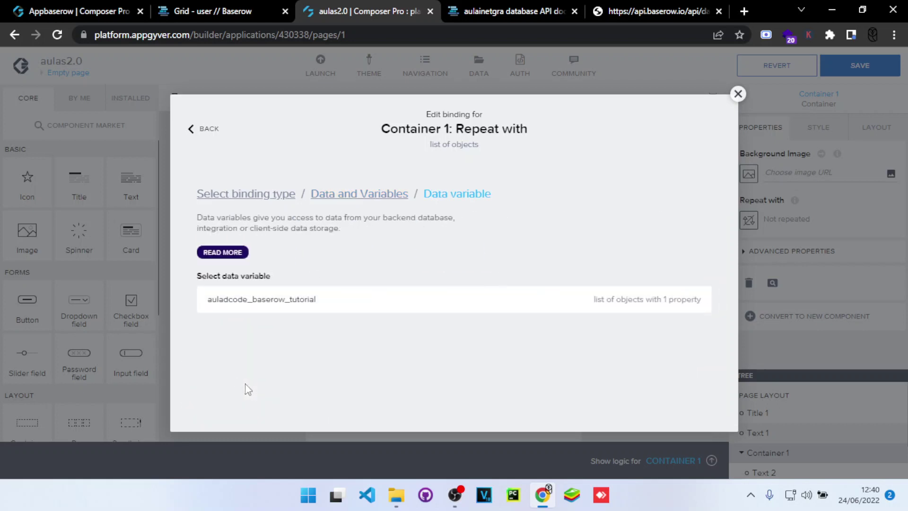
{"action": "left_click", "coordinate": [238, 308]}
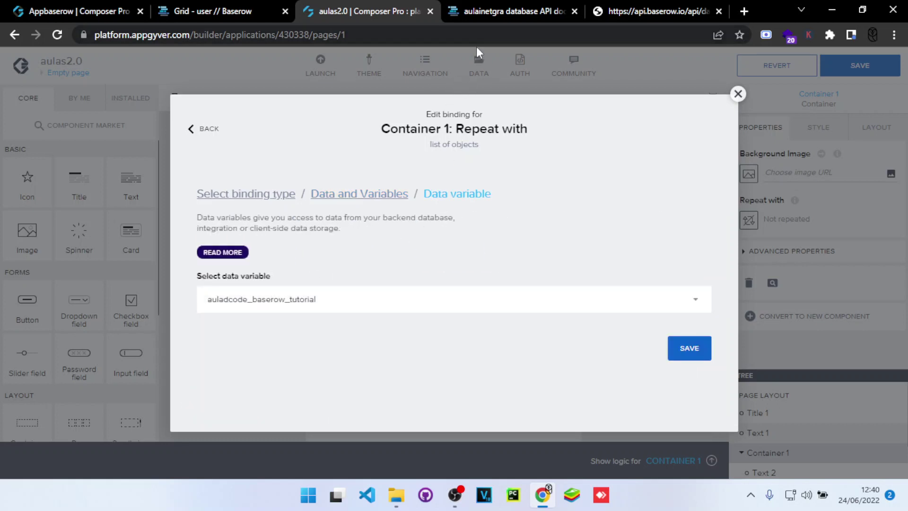
{"action": "left_click", "coordinate": [680, 351]}
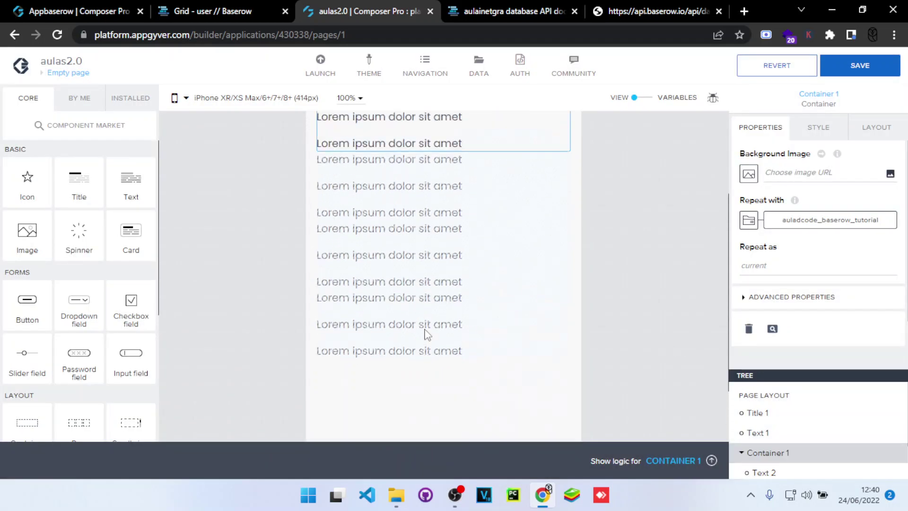
{"action": "left_click", "coordinate": [379, 232]}
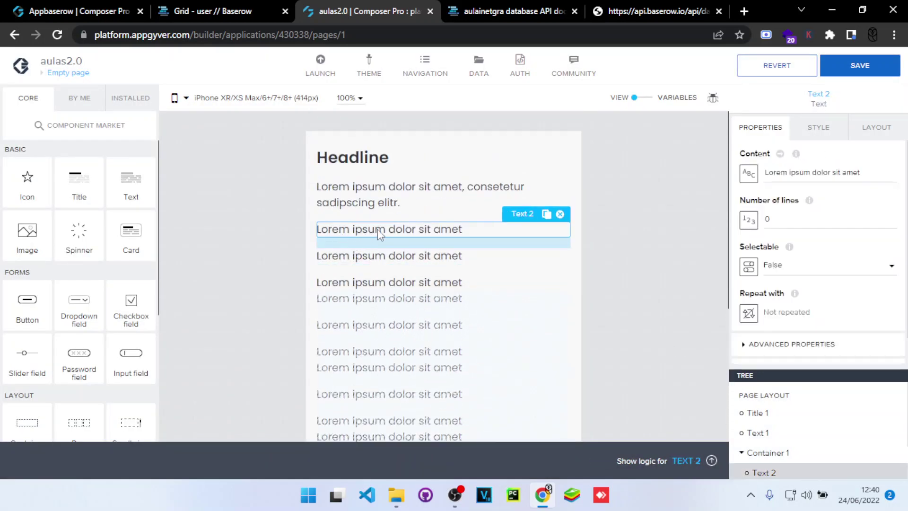
{"action": "left_click", "coordinate": [749, 174]}
{"action": "left_click", "coordinate": [407, 365]}
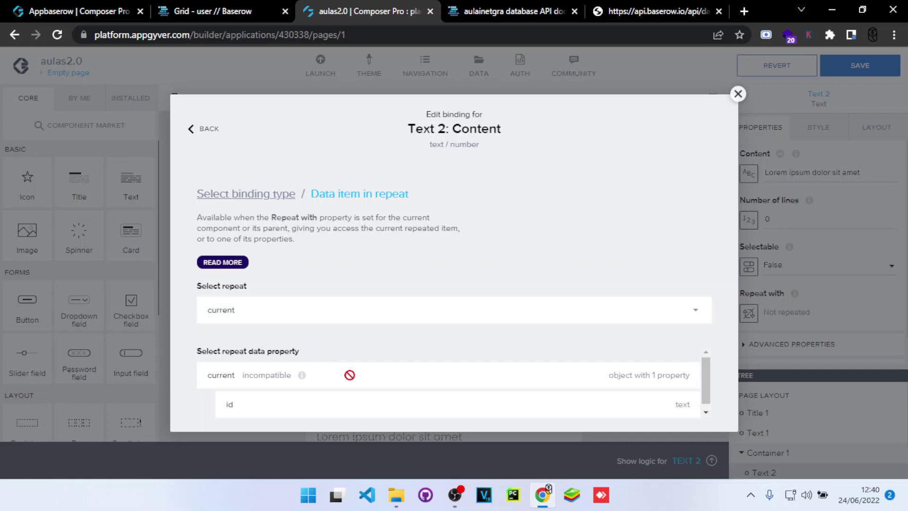
{"action": "scroll", "coordinate": [350, 376], "scroll_direction": "down", "scroll_amount": 1}
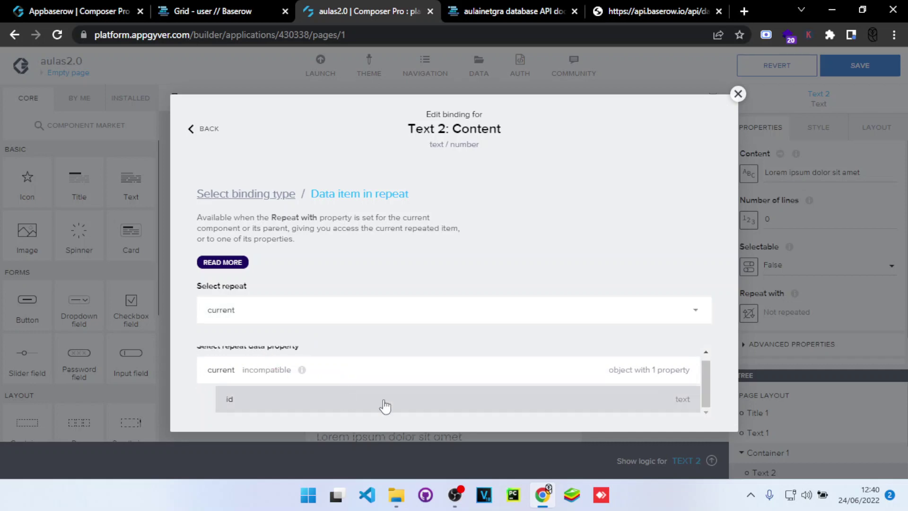
{"action": "left_click", "coordinate": [740, 95]}
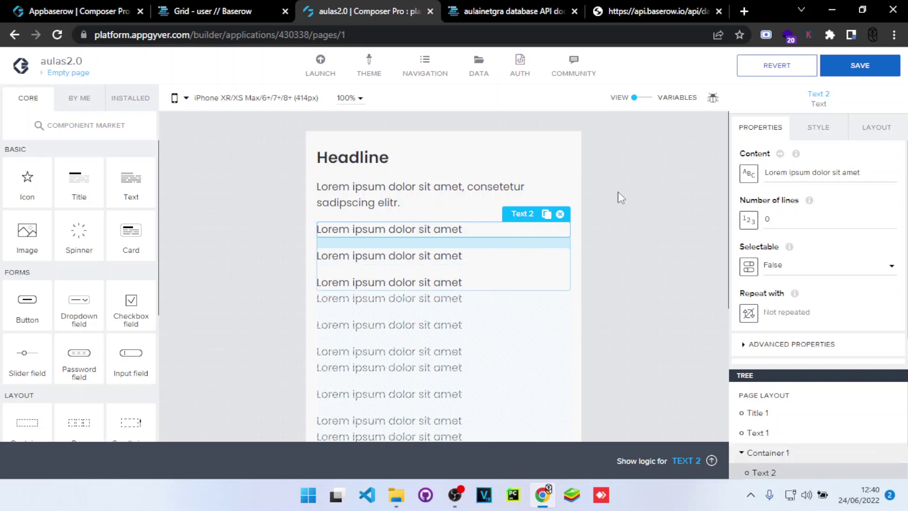
Step: Compare the base settings of auladcode_baserow with the Appbaserow app's baserow_int resource, and close the Appbaserow browser tab
{"action": "key", "text": "ctrl+shift+Tab"}
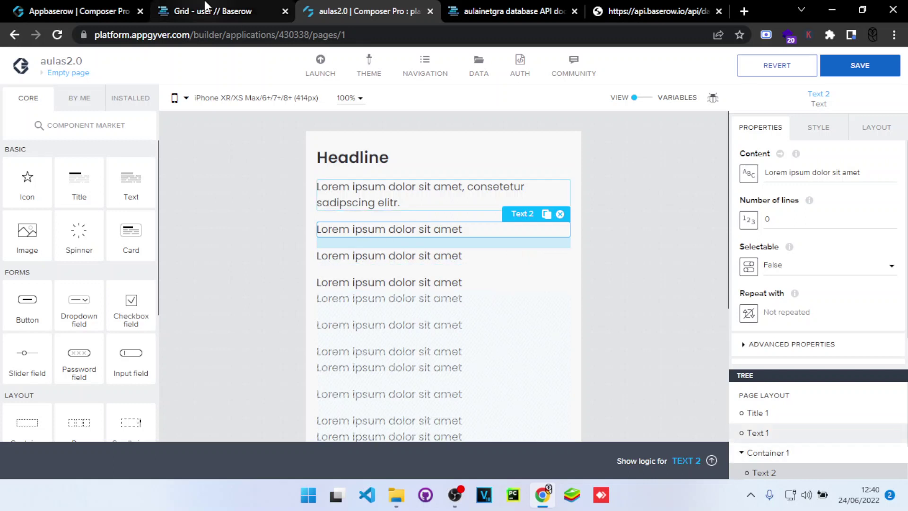
{"action": "left_click", "coordinate": [372, 9]}
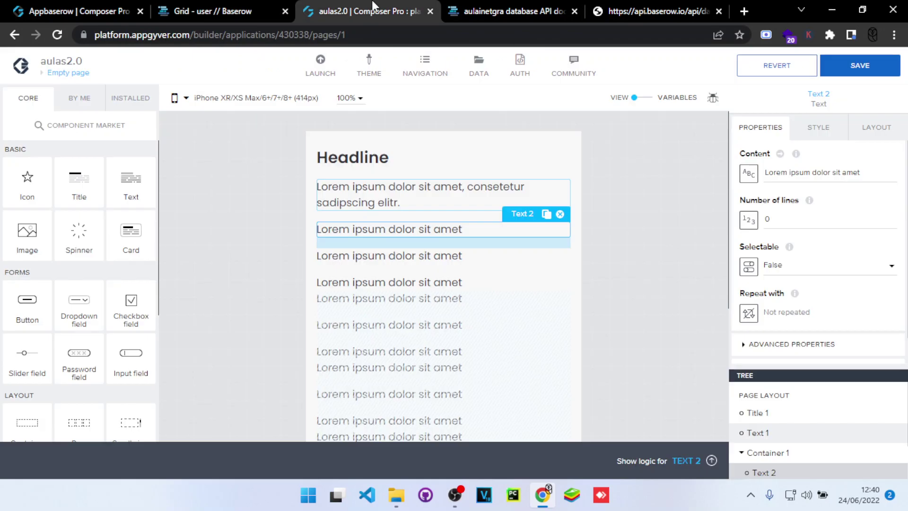
{"action": "left_click", "coordinate": [480, 71]}
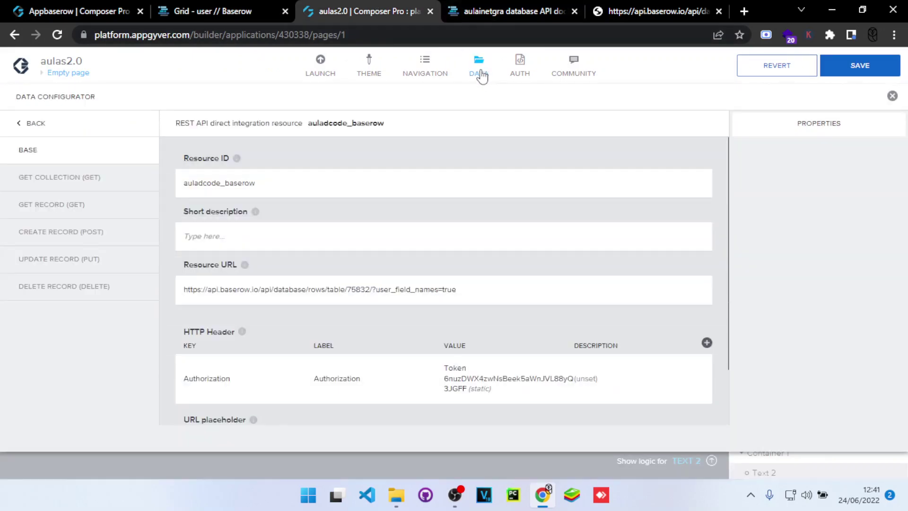
{"action": "left_click", "coordinate": [76, 11]}
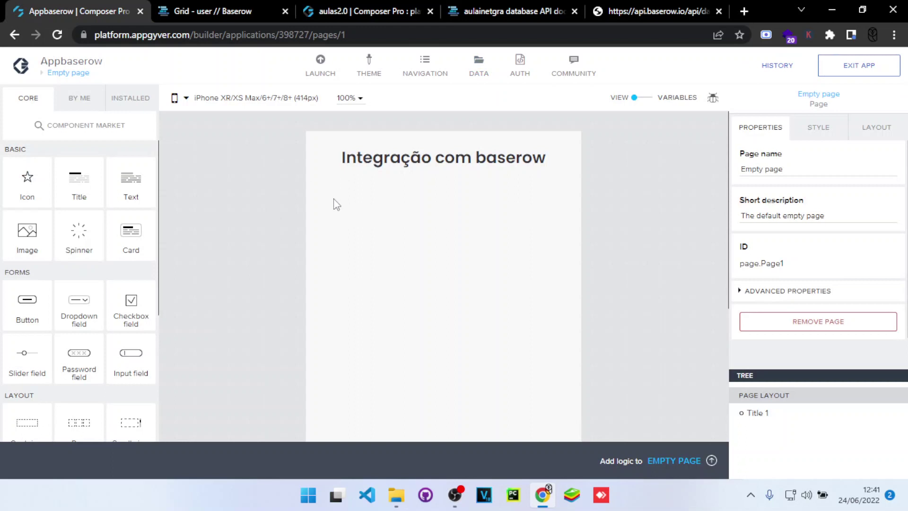
{"action": "left_click", "coordinate": [478, 64]}
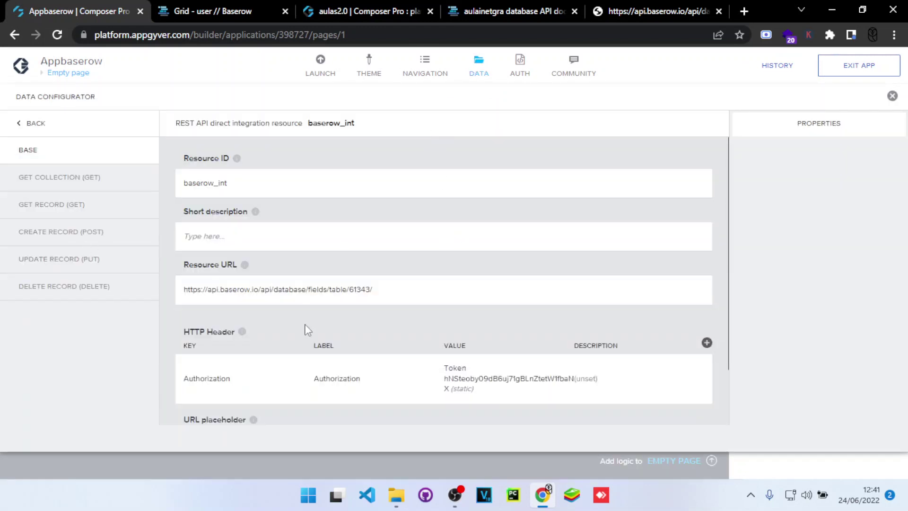
{"action": "left_click", "coordinate": [138, 11]}
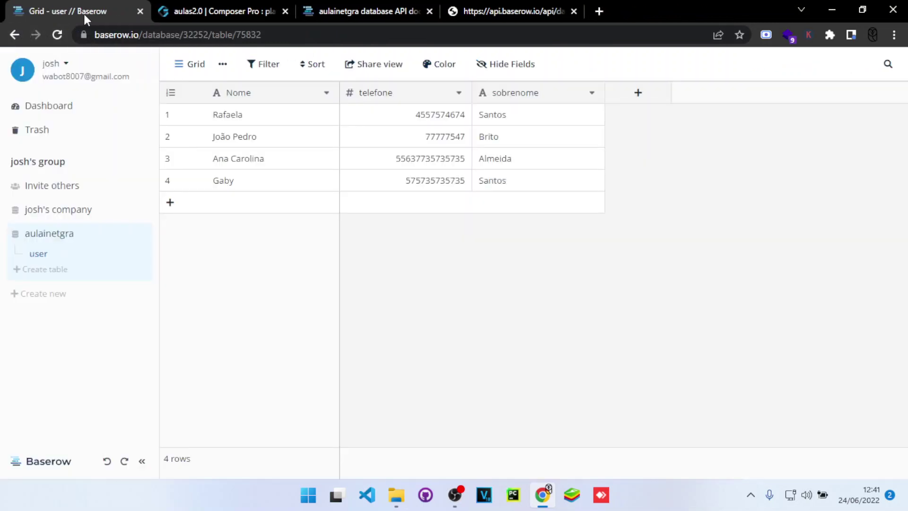
{"action": "left_click", "coordinate": [220, 10]}
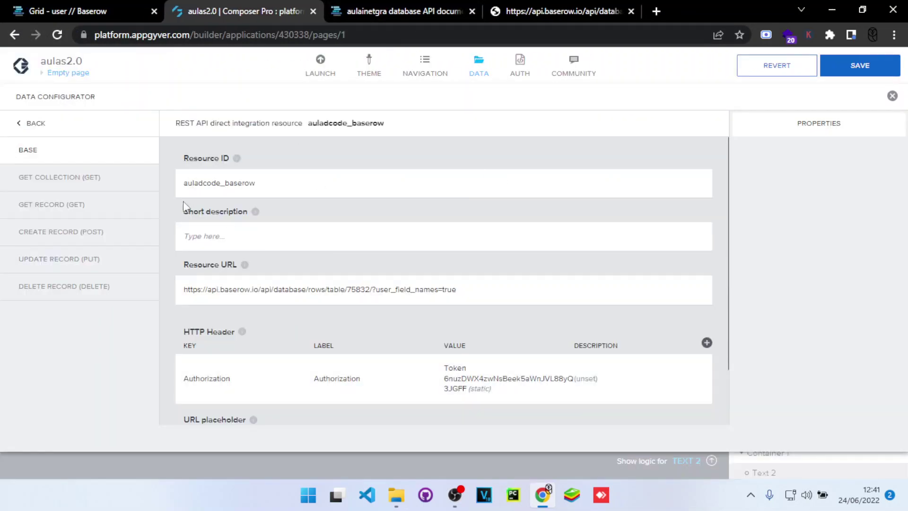
Step: Run the Get Collection test of auladcode_baserow and set its schema from the response
{"action": "left_click", "coordinate": [86, 176]}
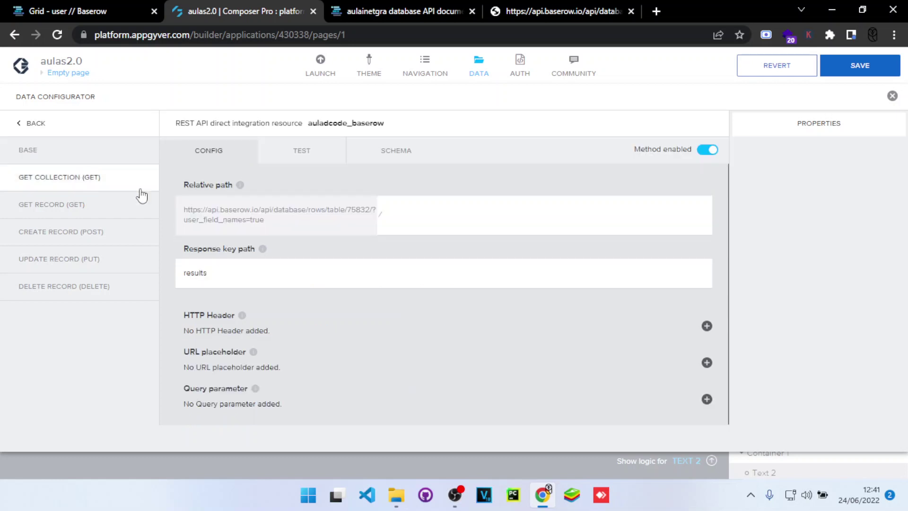
{"action": "left_click", "coordinate": [312, 164]}
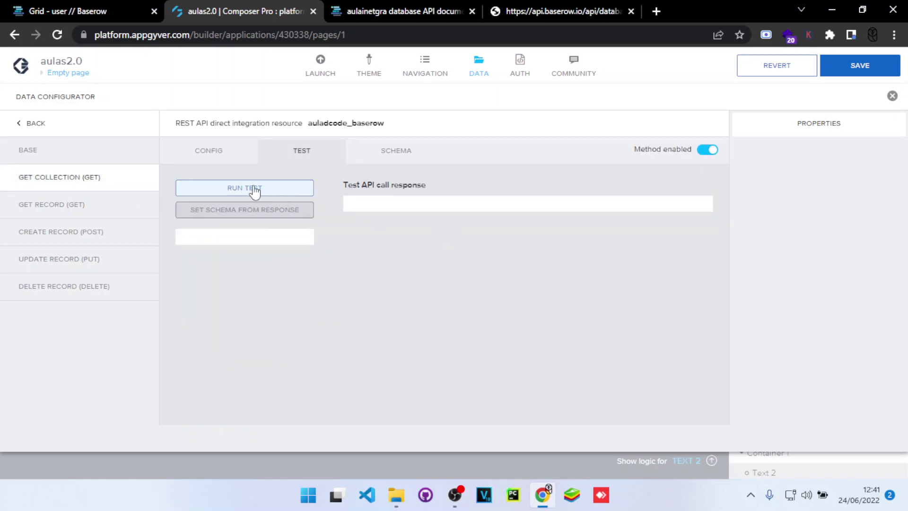
{"action": "left_click", "coordinate": [239, 189]}
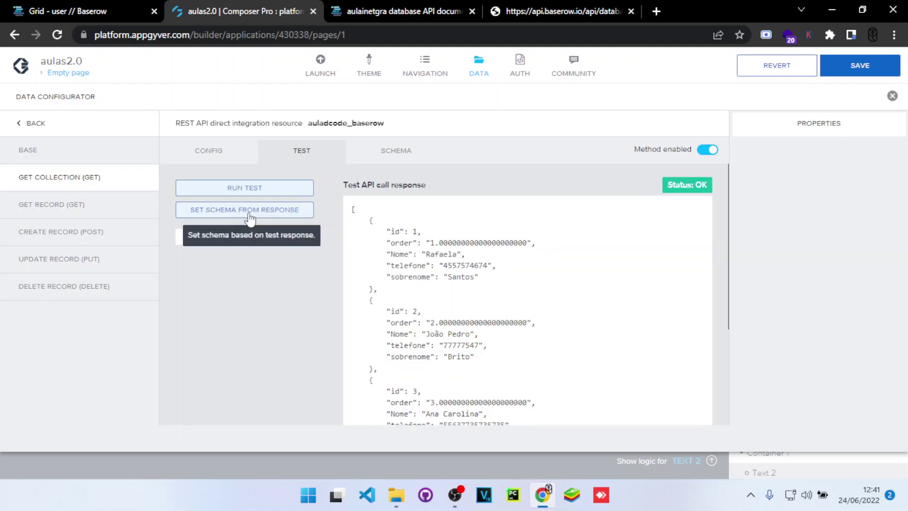
{"action": "left_click", "coordinate": [388, 153]}
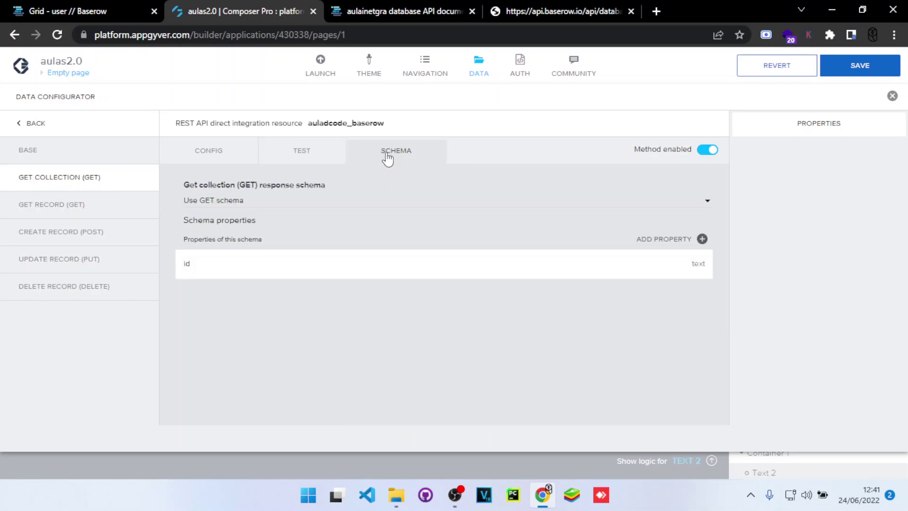
{"action": "left_click", "coordinate": [300, 148]}
{"action": "left_click", "coordinate": [219, 212]}
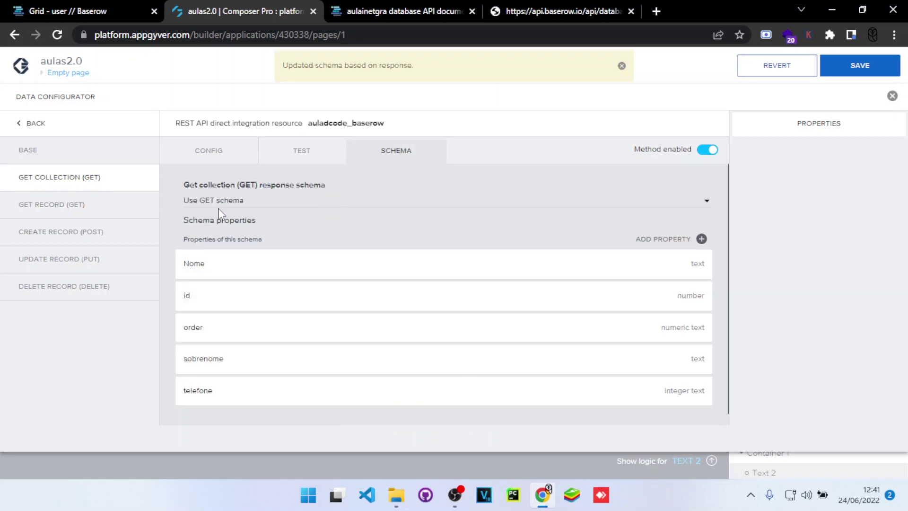
Step: Save the app and return from the data configurator to the page canvas
{"action": "left_click", "coordinate": [875, 65]}
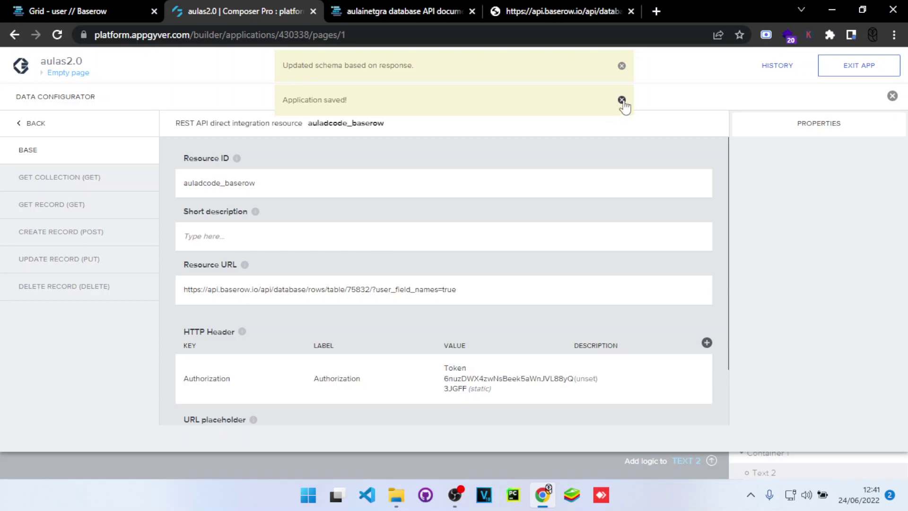
{"action": "left_click", "coordinate": [623, 101]}
{"action": "left_click", "coordinate": [622, 66]}
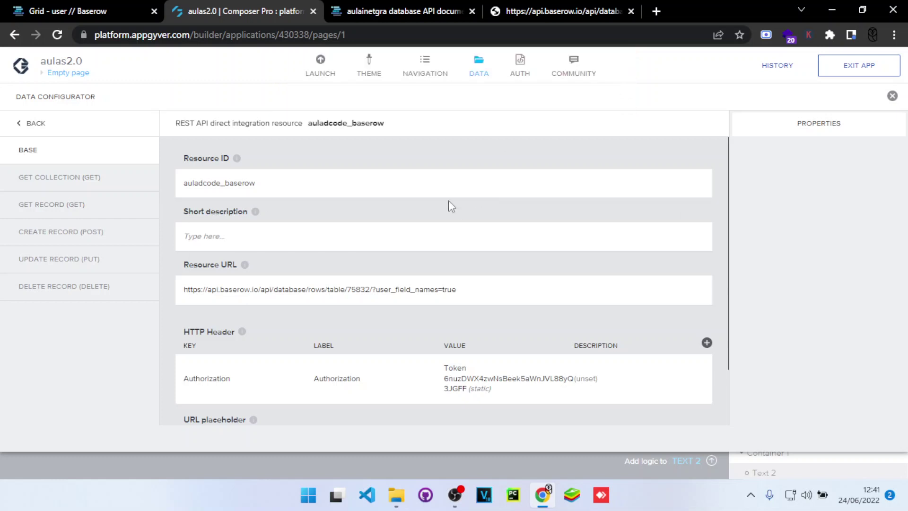
{"action": "left_click", "coordinate": [476, 75]}
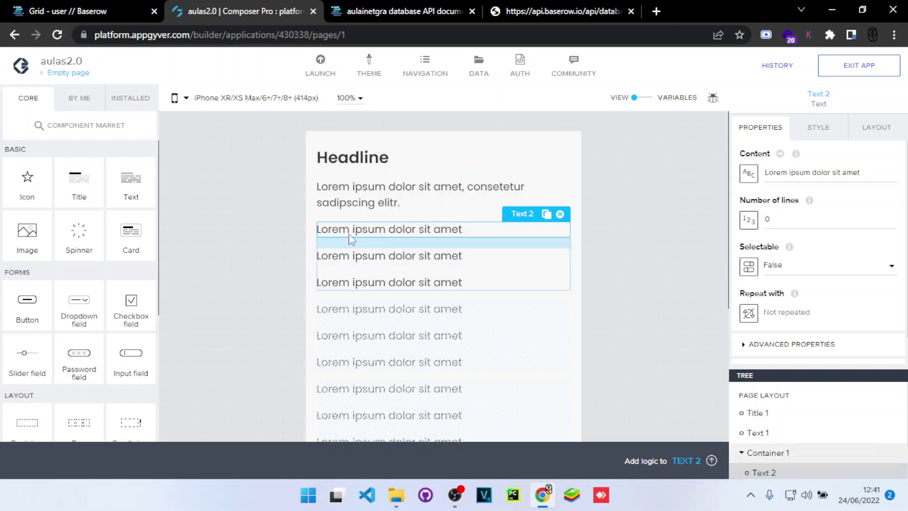
Step: Bind the content of Text 2 to the Nome property of the current repeated data item
{"action": "left_click", "coordinate": [757, 180]}
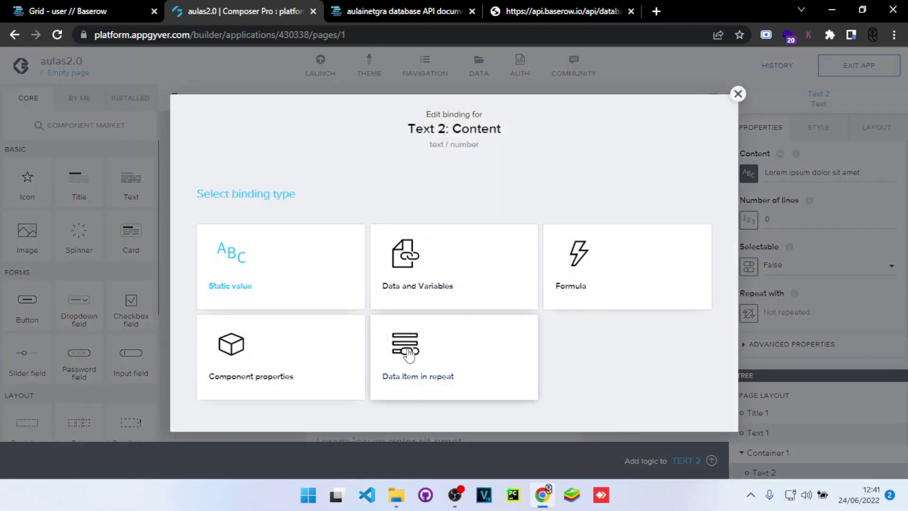
{"action": "left_click", "coordinate": [408, 351]}
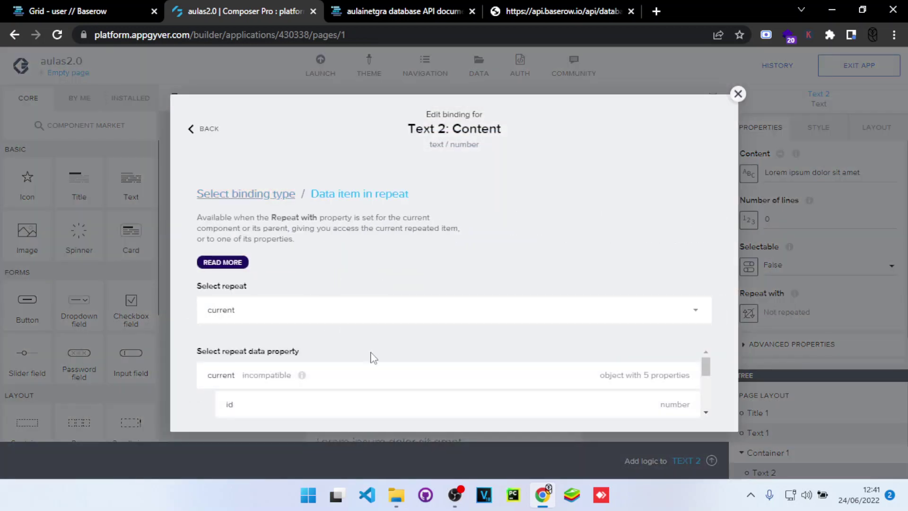
{"action": "scroll", "coordinate": [371, 364], "scroll_direction": "down", "scroll_amount": 3}
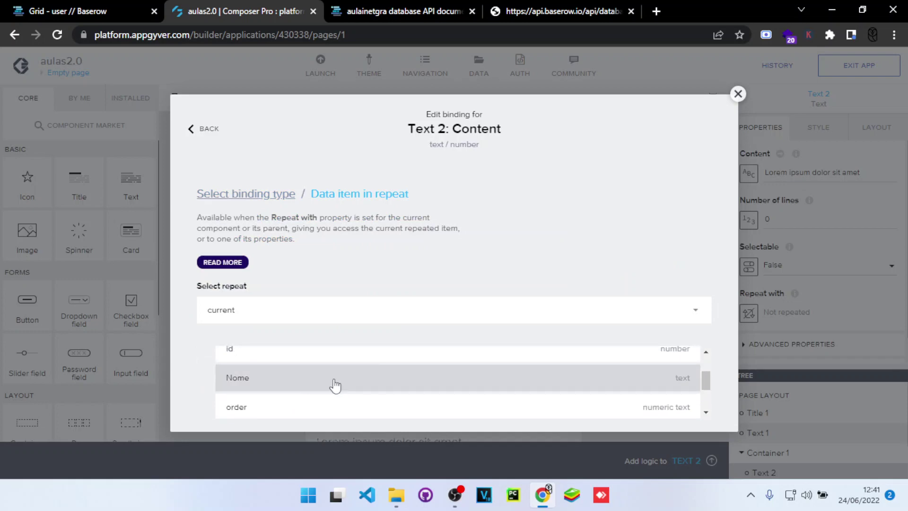
{"action": "left_click", "coordinate": [293, 380]}
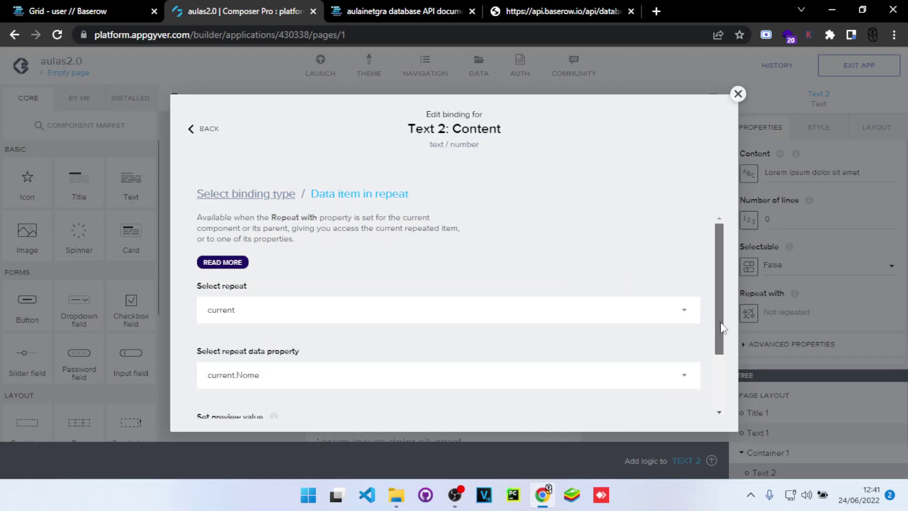
{"action": "scroll", "coordinate": [719, 327], "scroll_direction": "down", "scroll_amount": 3}
{"action": "left_click", "coordinate": [673, 411]}
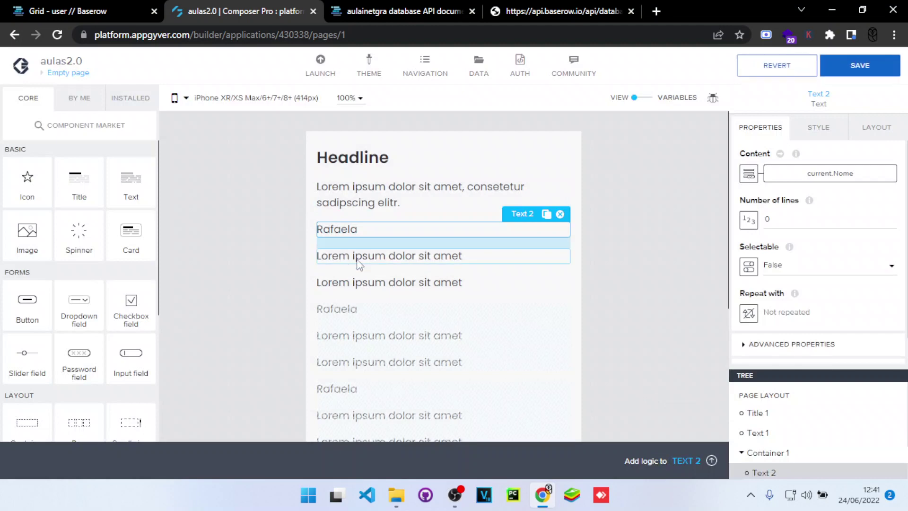
Step: Bind the content of Text 3 to the telefone property of the current repeated data item
{"action": "left_click", "coordinate": [344, 261]}
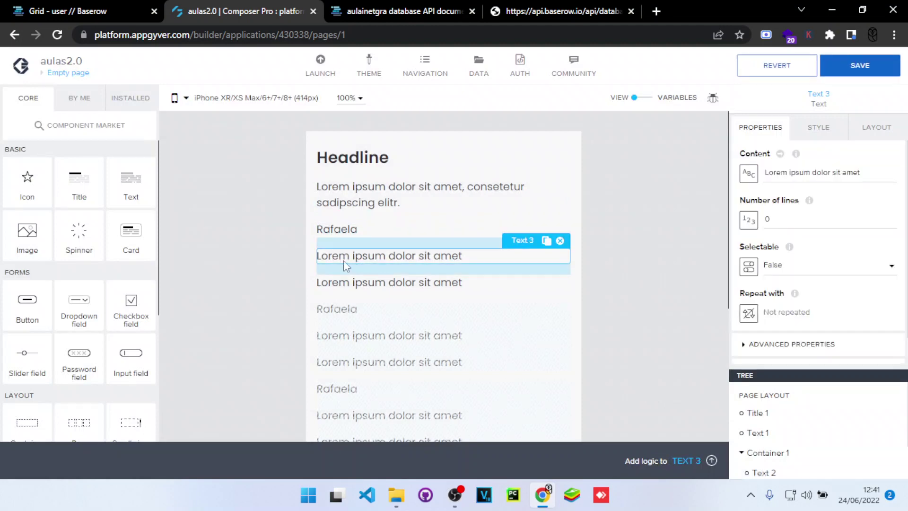
{"action": "left_click", "coordinate": [749, 174]}
{"action": "left_click", "coordinate": [475, 345]}
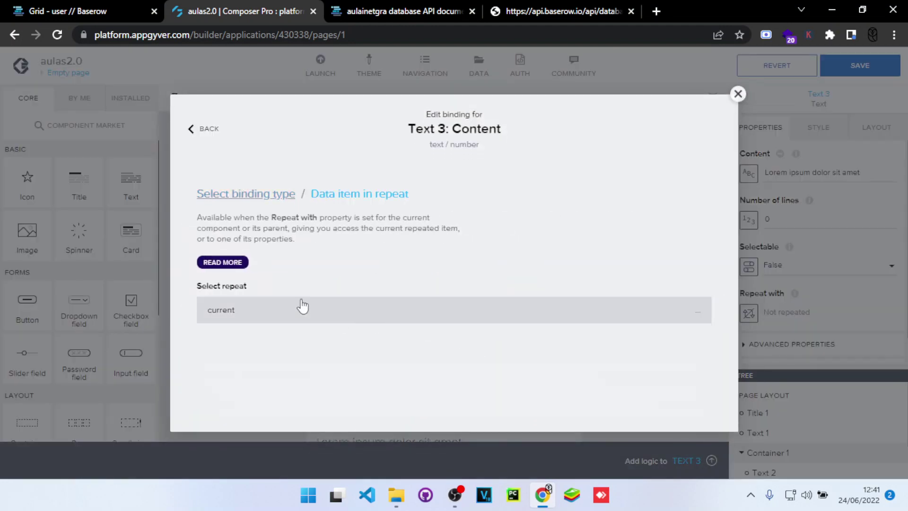
{"action": "scroll", "coordinate": [334, 385], "scroll_direction": "down", "scroll_amount": 5}
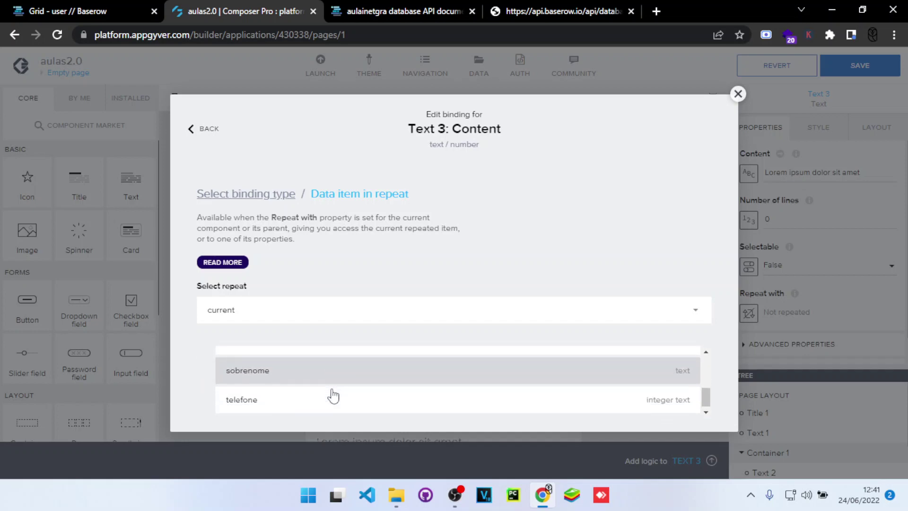
{"action": "left_click", "coordinate": [321, 398]}
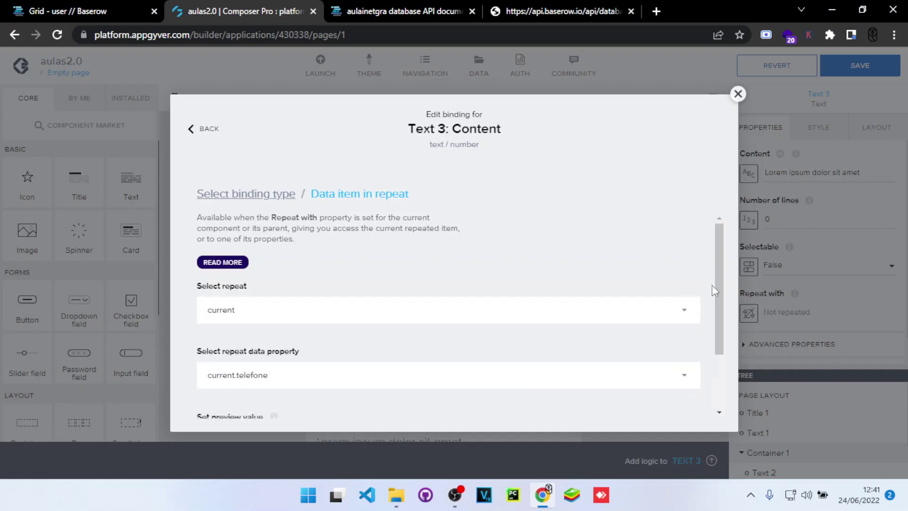
{"action": "left_click_drag", "start_coordinate": [712, 285], "coordinate": [717, 359]}
{"action": "left_click", "coordinate": [678, 405]}
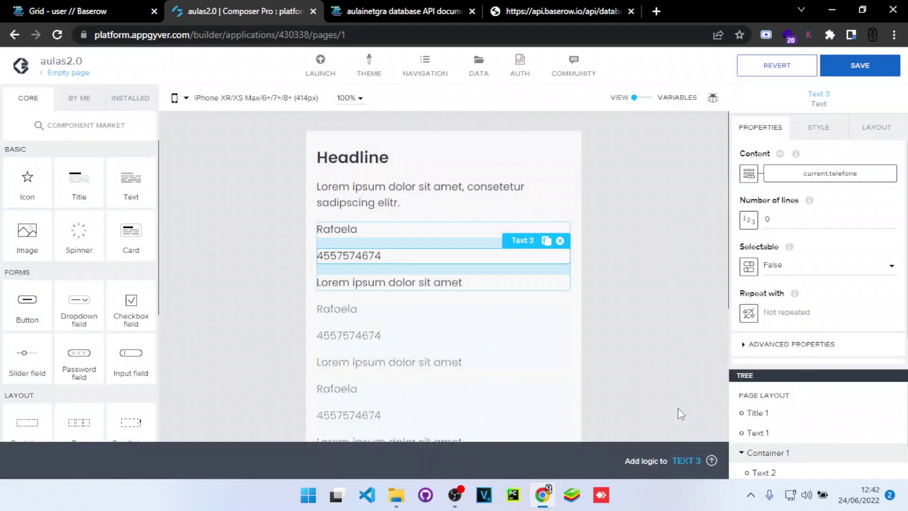
Step: Bind the content of Text 4 to the sobrenome property of the current repeated data item and save the app
{"action": "left_click", "coordinate": [381, 289]}
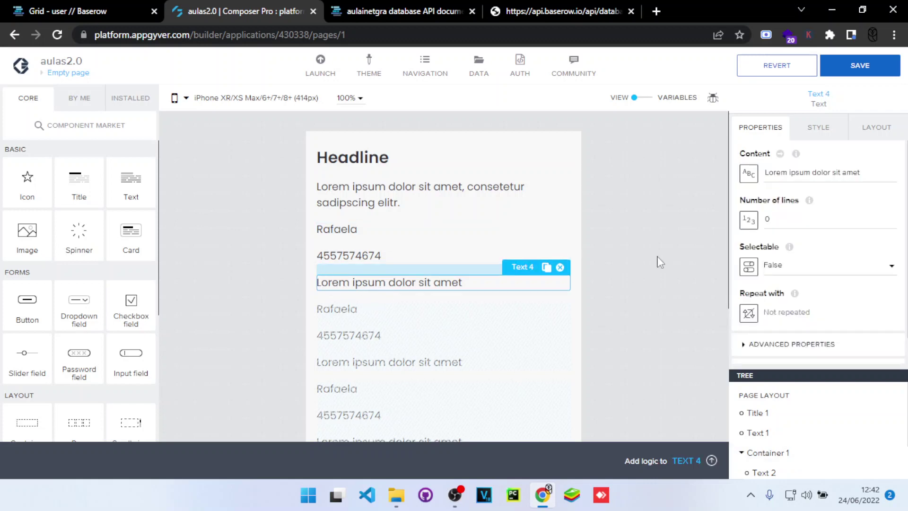
{"action": "left_click", "coordinate": [749, 174]}
{"action": "left_click", "coordinate": [407, 369]}
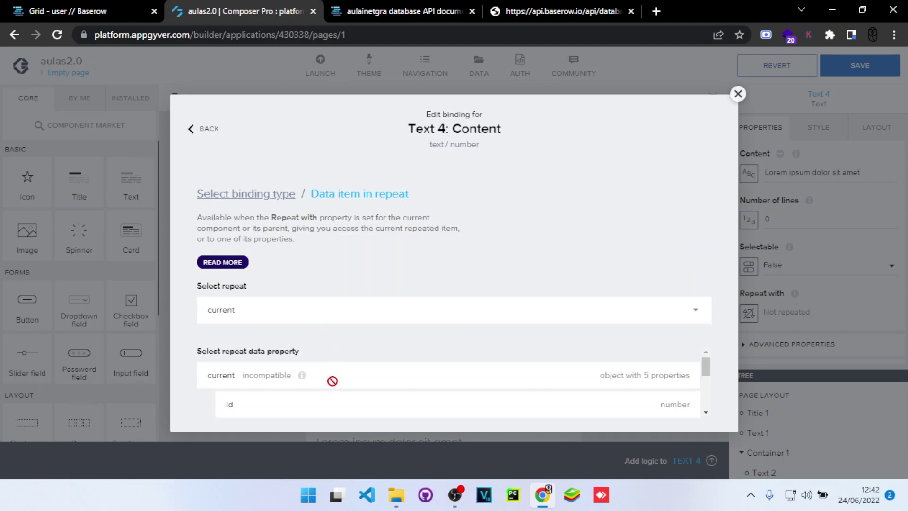
{"action": "scroll", "coordinate": [333, 381], "scroll_direction": "down", "scroll_amount": 4}
{"action": "left_click", "coordinate": [317, 376]}
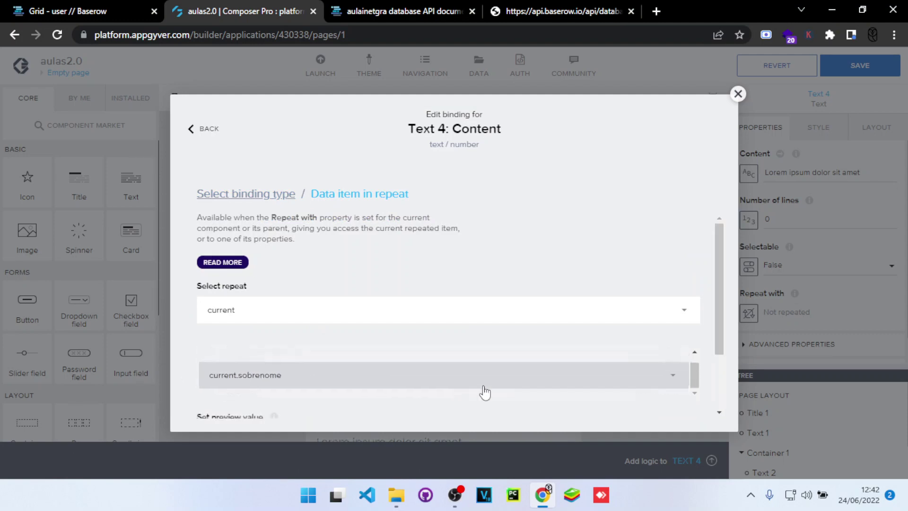
{"action": "left_click_drag", "start_coordinate": [717, 322], "coordinate": [724, 402]}
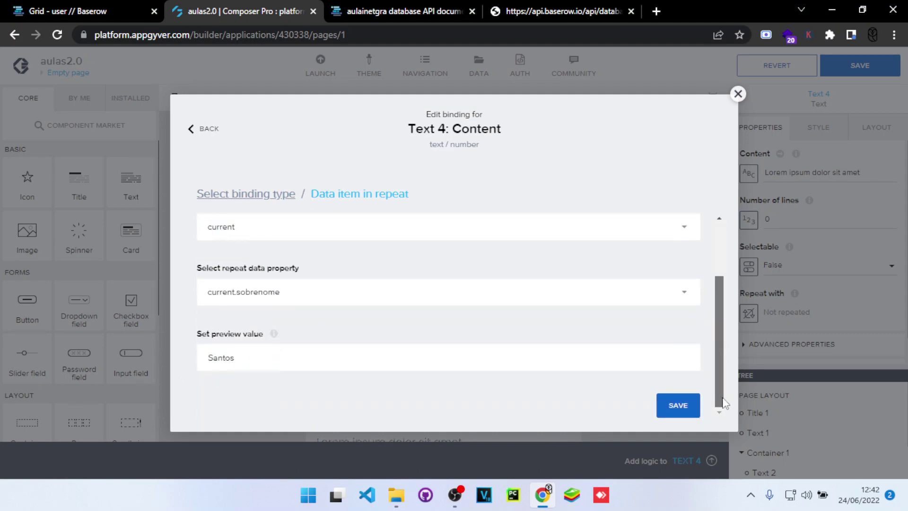
{"action": "left_click", "coordinate": [669, 406]}
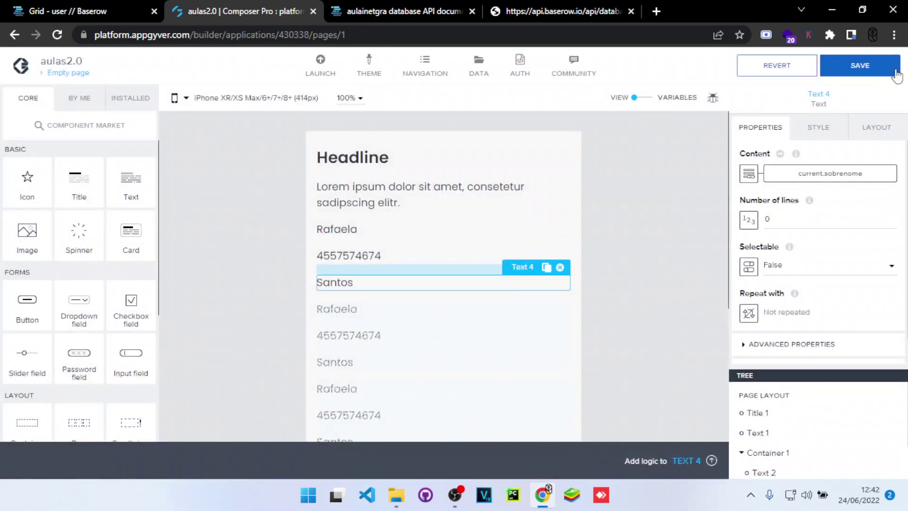
{"action": "left_click", "coordinate": [896, 71]}
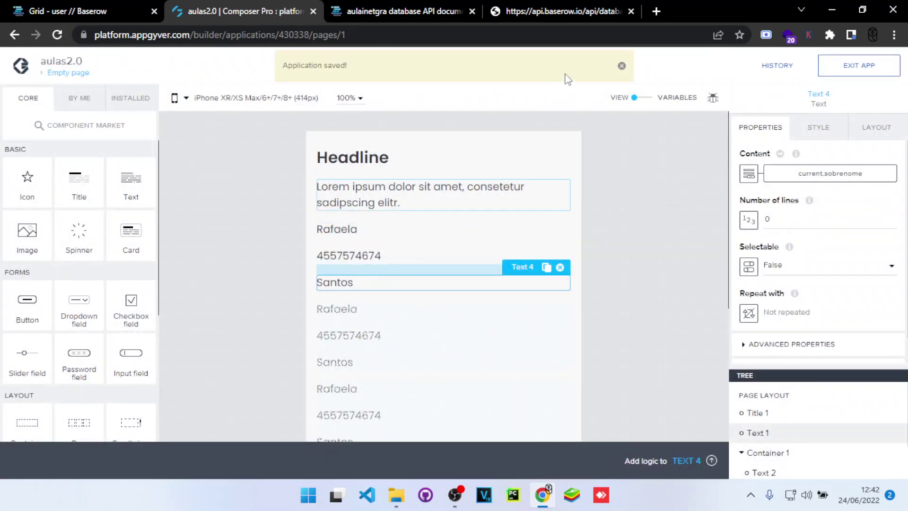
{"action": "left_click", "coordinate": [622, 66]}
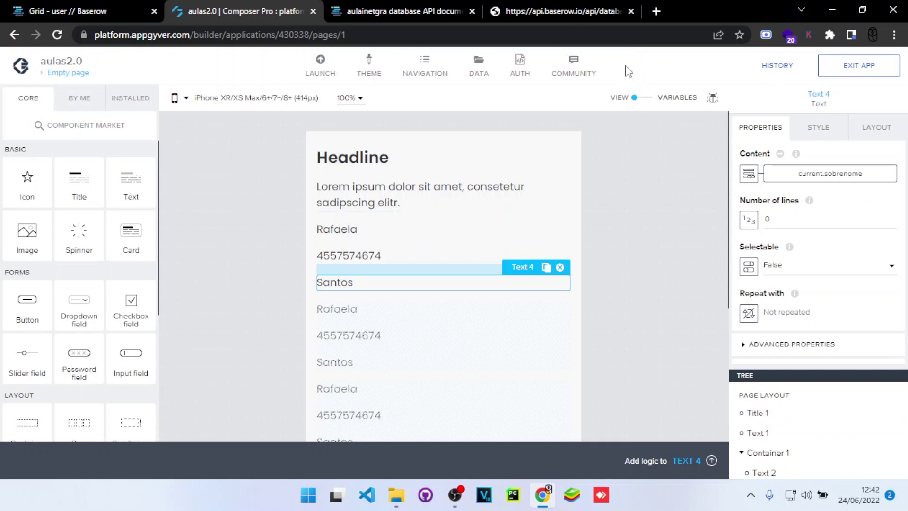
Step: Change the page headline text to "Aula baserow integração" and save the app
{"action": "left_click", "coordinate": [337, 164]}
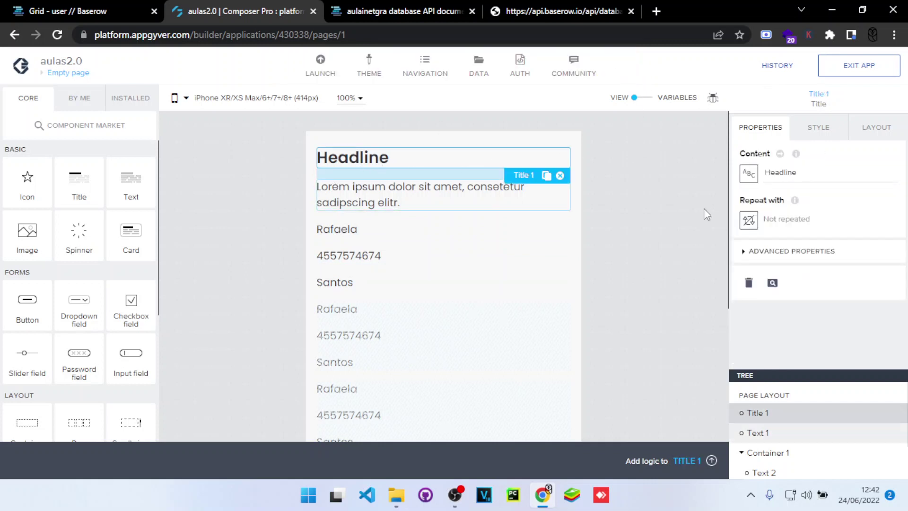
{"action": "double_click", "coordinate": [780, 173]}
{"action": "key", "text": "BackSpace"}
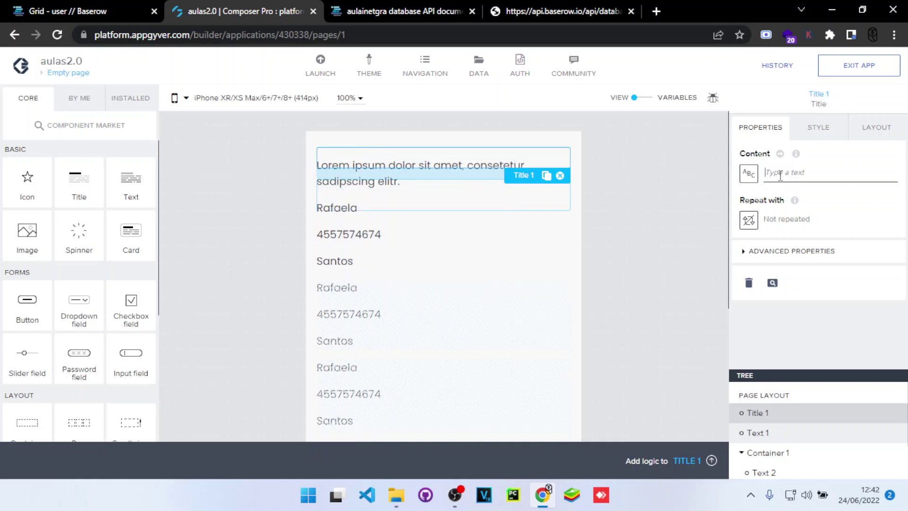
{"action": "type", "text": "Aula"}
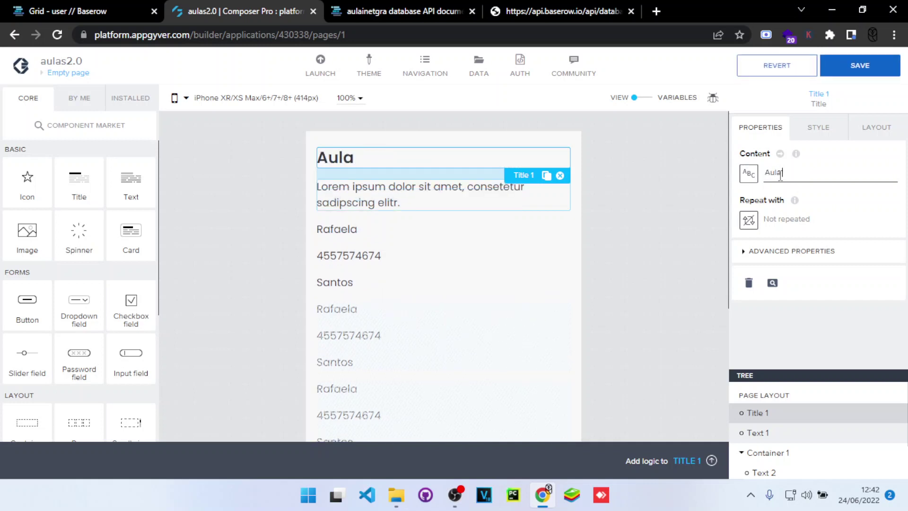
{"action": "type", "text": " baserow integra"}
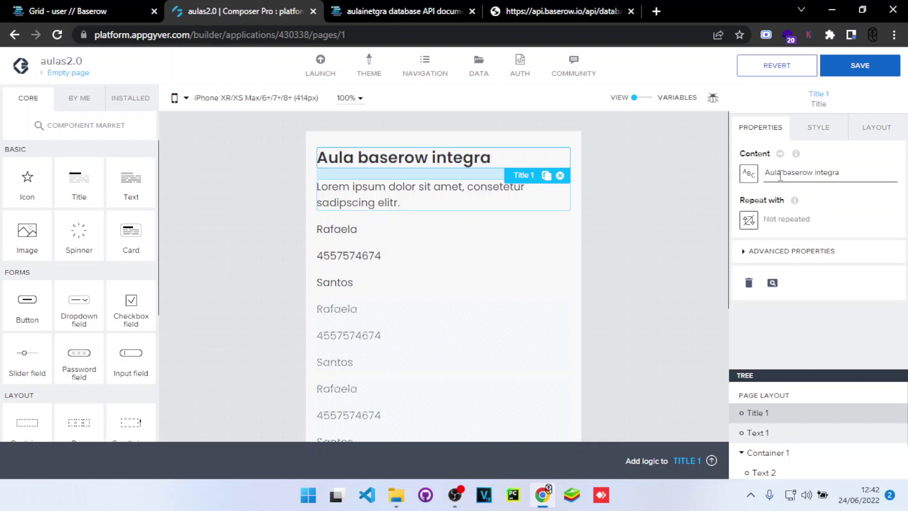
{"action": "type", "text": "ção"}
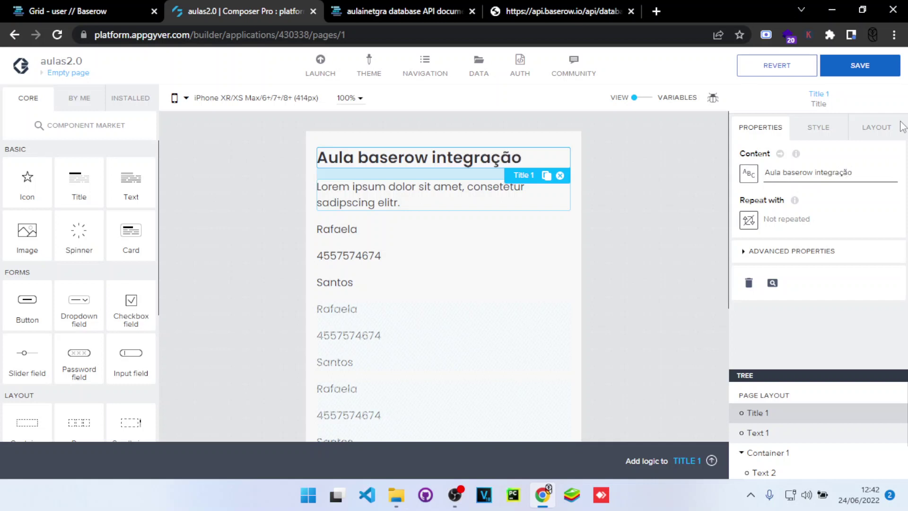
{"action": "left_click", "coordinate": [861, 65]}
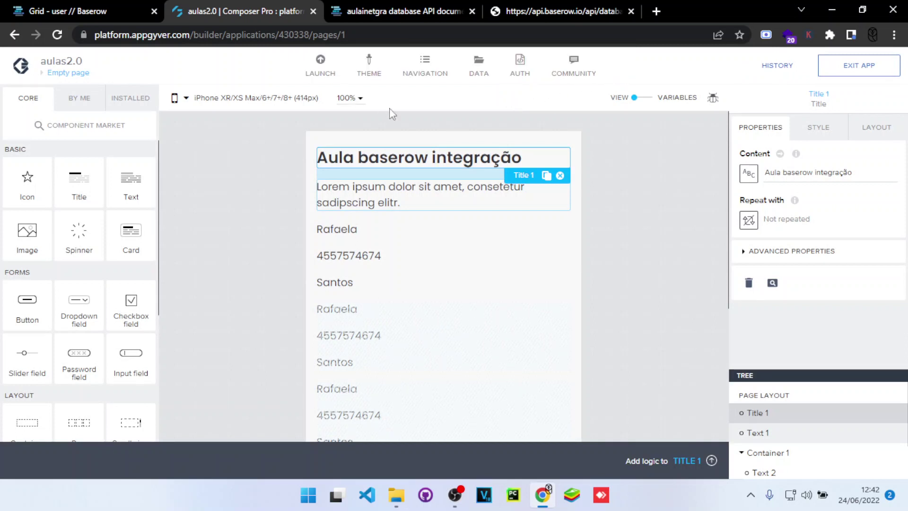
Step: Set the text alignment of the page title to center and save the app
{"action": "left_click", "coordinate": [833, 130]}
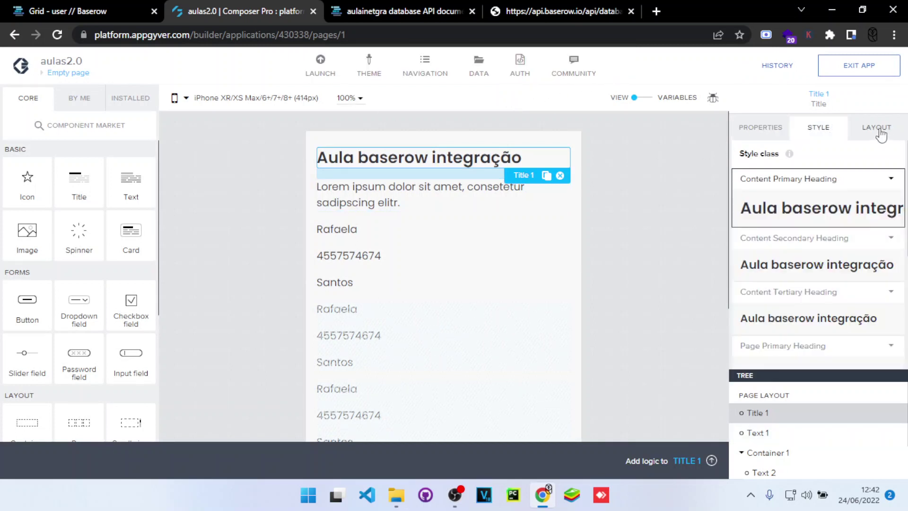
{"action": "left_click", "coordinate": [879, 130]}
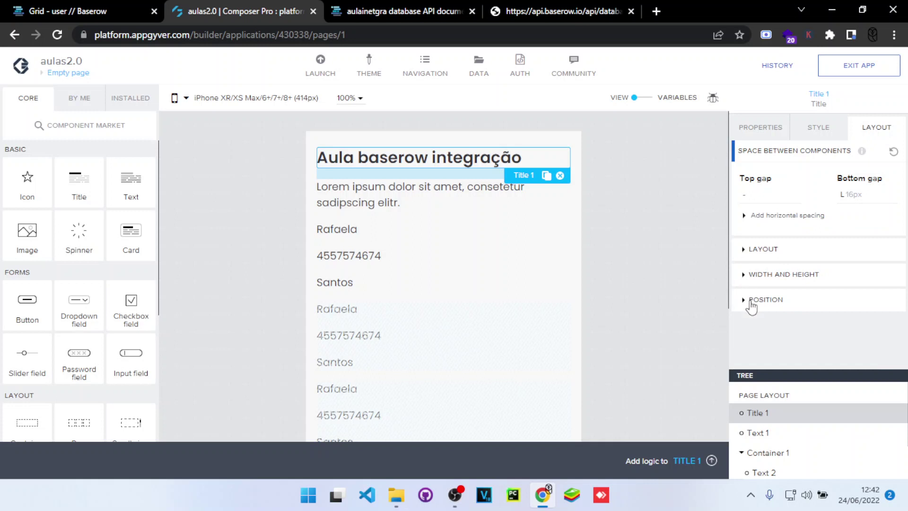
{"action": "left_click", "coordinate": [742, 250]}
{"action": "left_click", "coordinate": [785, 294]}
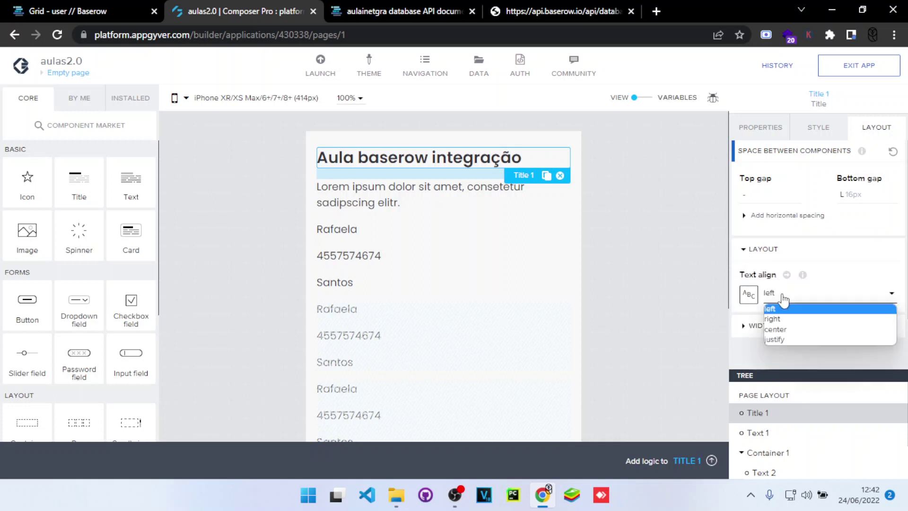
{"action": "left_click", "coordinate": [778, 327]}
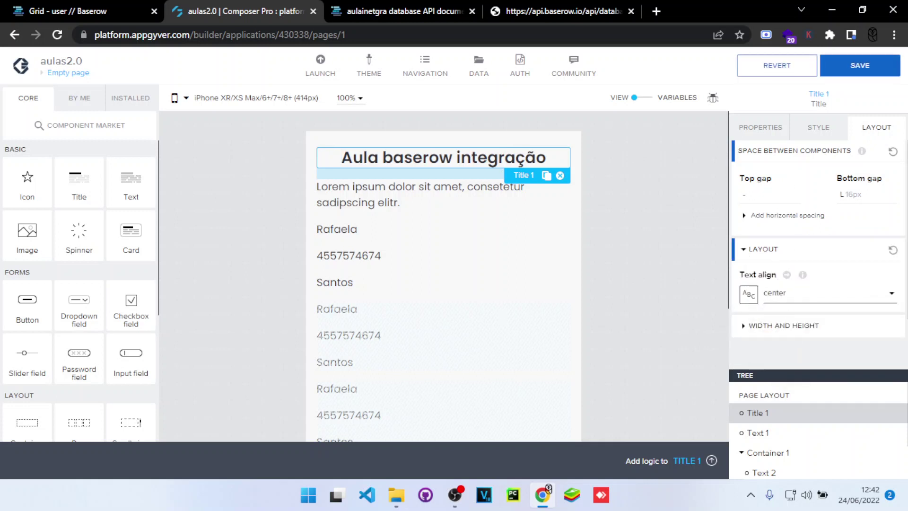
{"action": "left_click", "coordinate": [859, 66]}
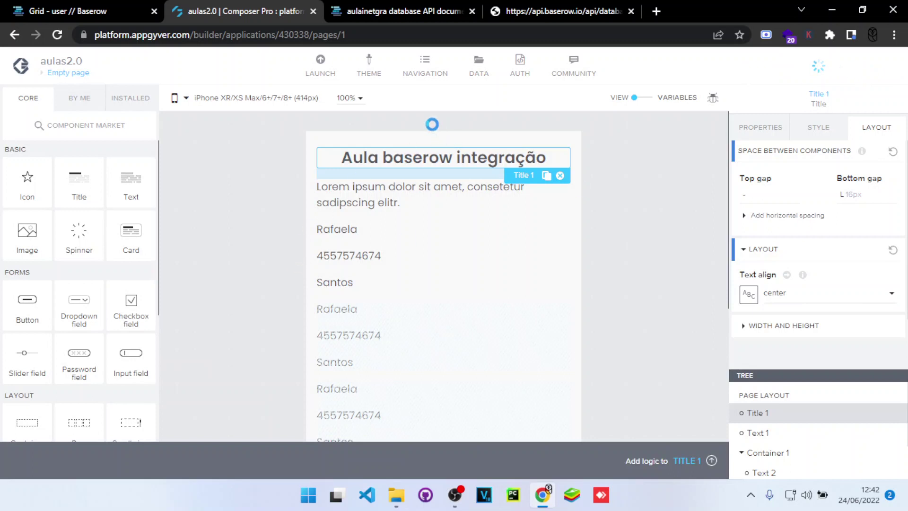
Step: Review the Get row and Create row sections of the Baserow API documentation, and return to the Composer Pro page canvas
{"action": "left_click", "coordinate": [521, 7]}
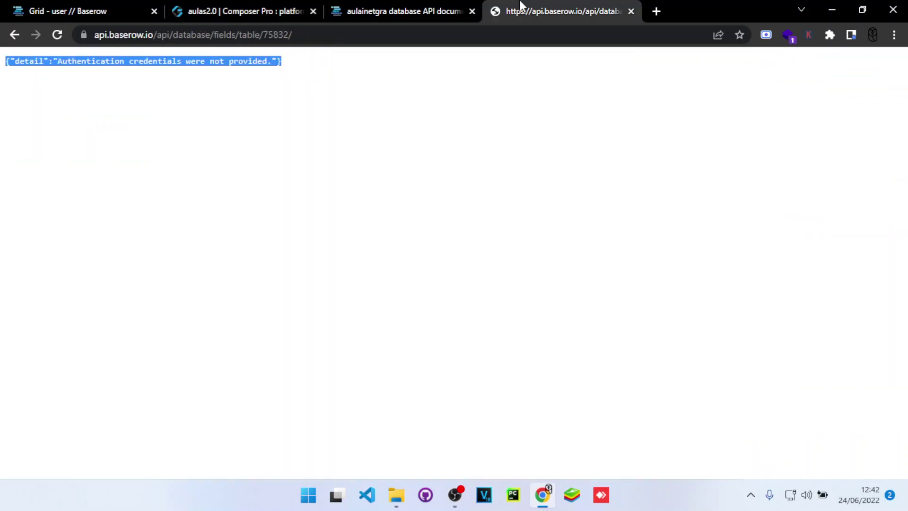
{"action": "left_click", "coordinate": [373, 6]}
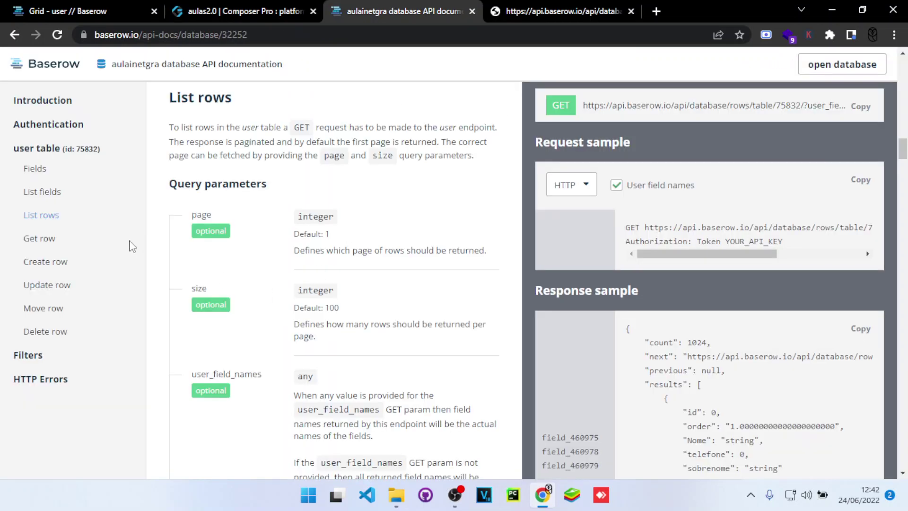
{"action": "left_click", "coordinate": [42, 241]}
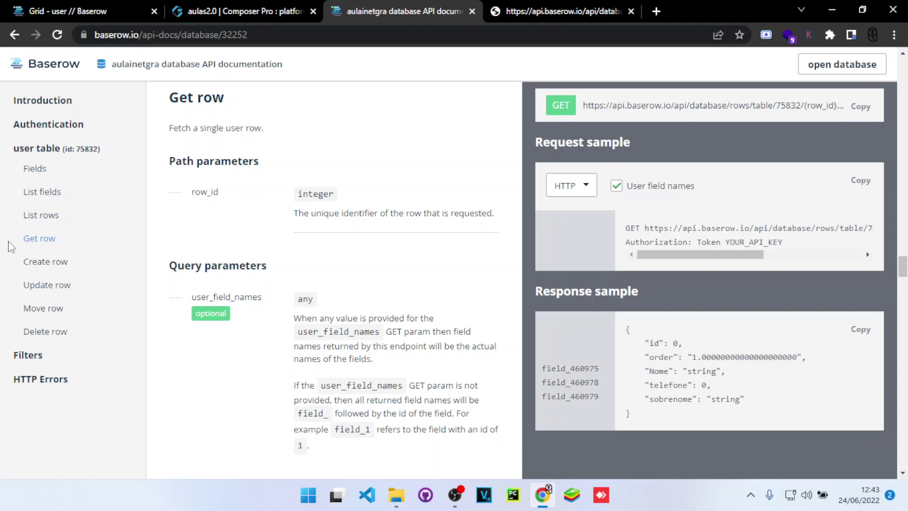
{"action": "left_click", "coordinate": [236, 10]}
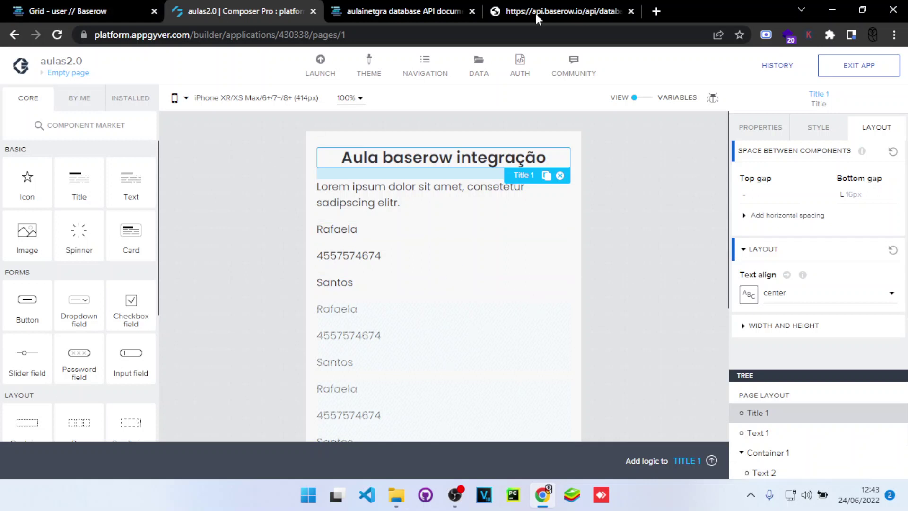
{"action": "left_click", "coordinate": [567, 12]}
{"action": "left_click", "coordinate": [423, 10]}
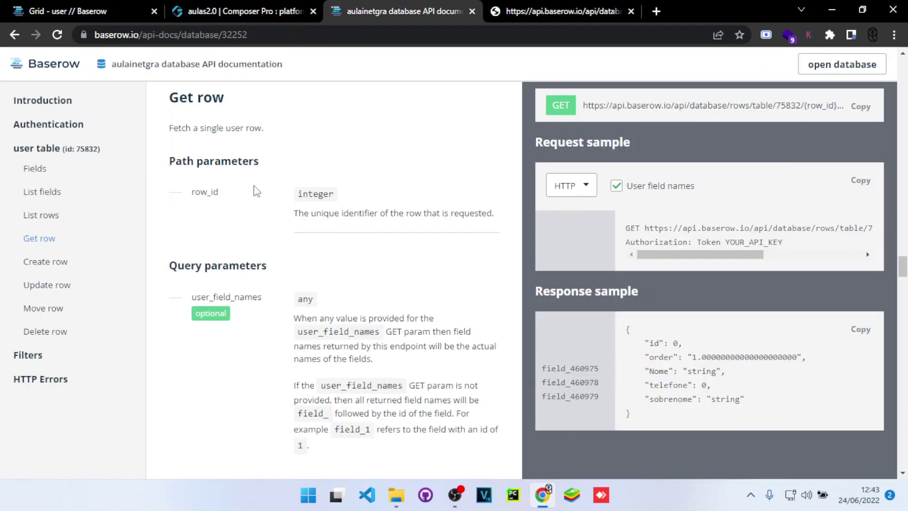
{"action": "left_click", "coordinate": [29, 263]}
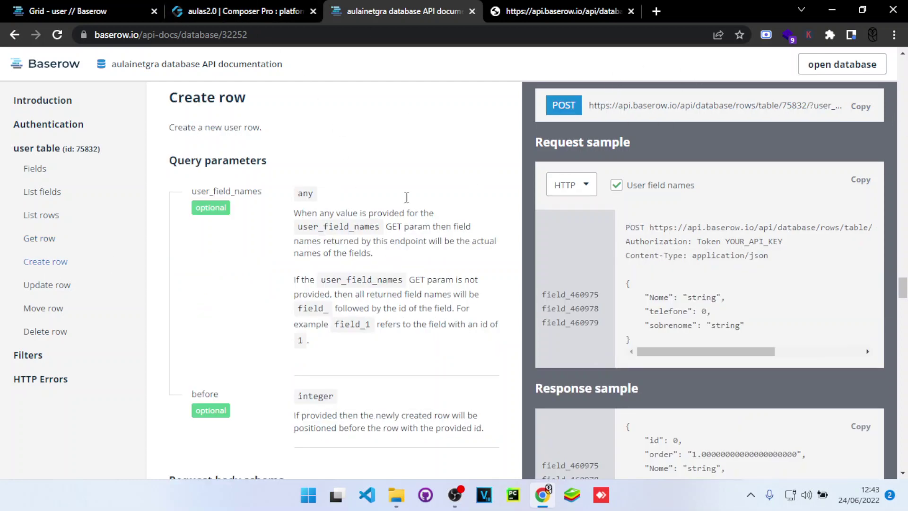
{"action": "left_click", "coordinate": [567, 11]}
{"action": "left_click", "coordinate": [364, 6]}
{"action": "left_click", "coordinate": [262, 6]}
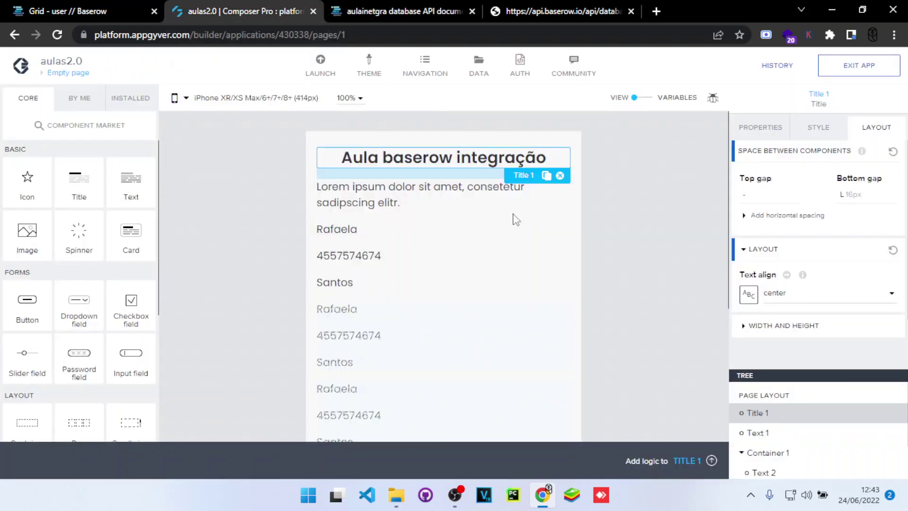
Step: Launch the web app preview portal and open the aulas2.0 app in it
{"action": "left_click", "coordinate": [315, 75]}
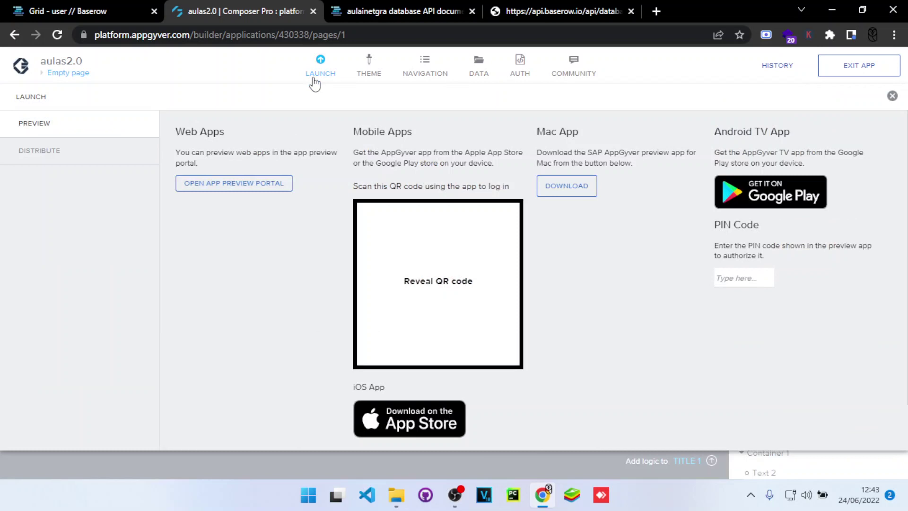
{"action": "left_click", "coordinate": [248, 185]}
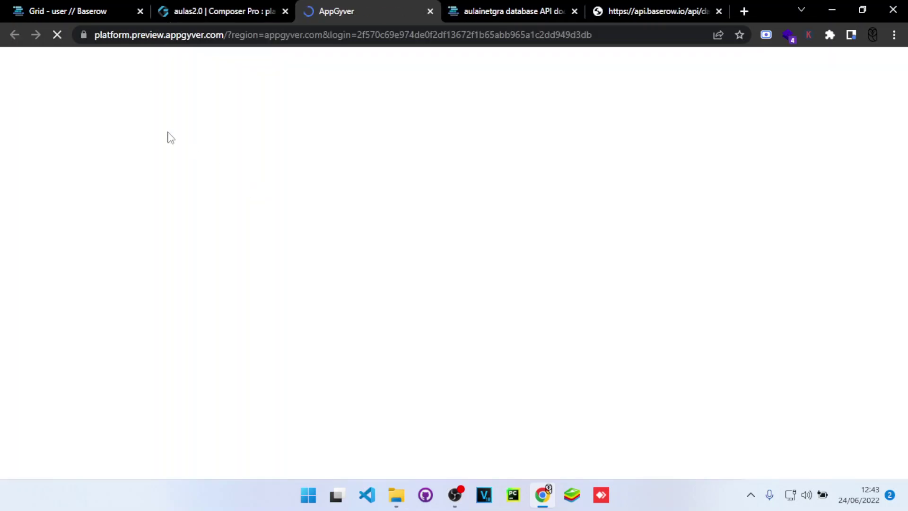
{"action": "left_click", "coordinate": [233, 6]}
{"action": "left_click", "coordinate": [344, 13]}
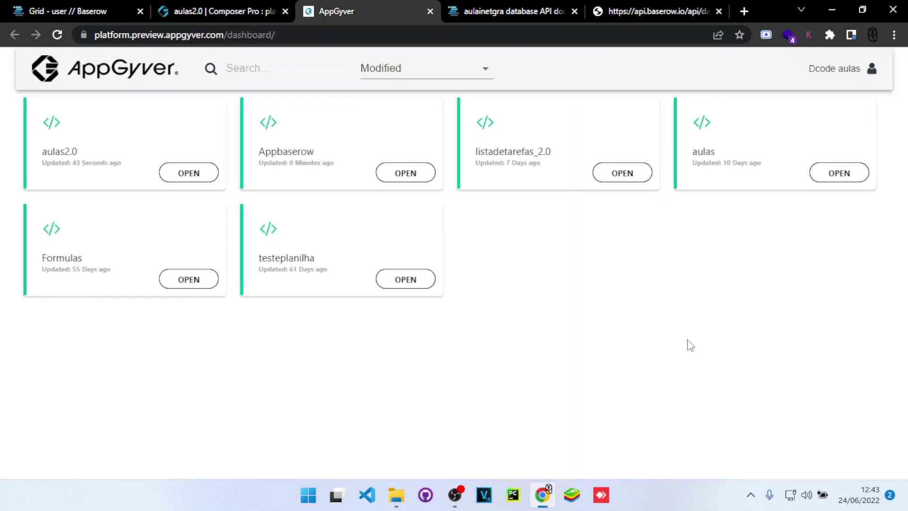
{"action": "left_click", "coordinate": [186, 174]}
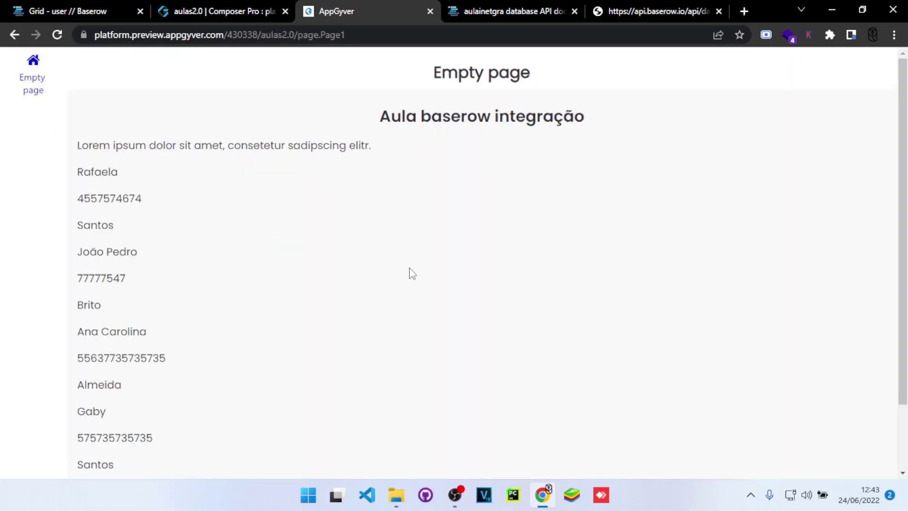
Step: Show the app preview in the developer tools' mobile device view and compare its entries with the Baserow user table
{"action": "key", "text": "F12"}
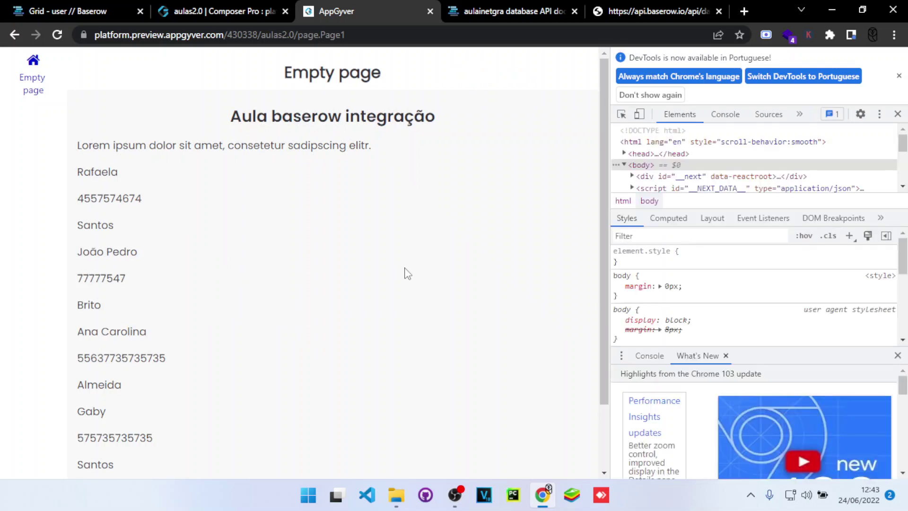
{"action": "left_click", "coordinate": [640, 114]}
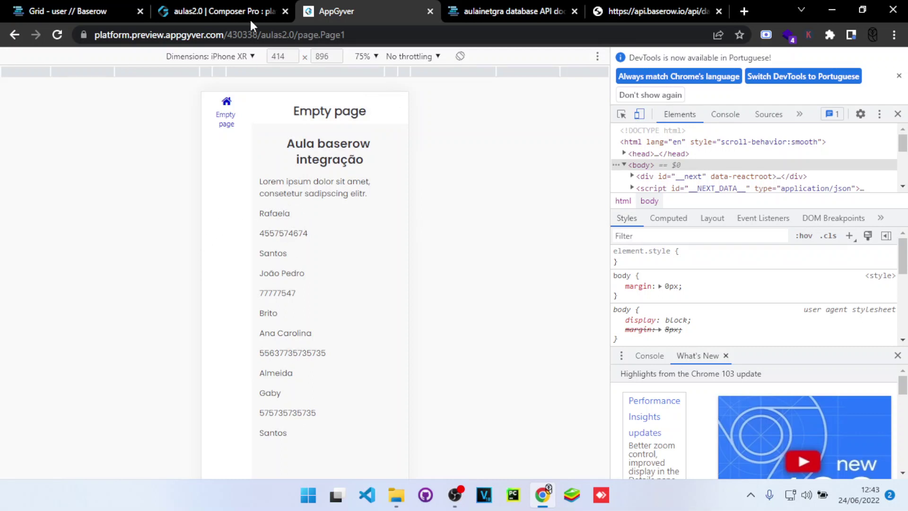
{"action": "left_click", "coordinate": [216, 6]}
{"action": "left_click", "coordinate": [69, 10]}
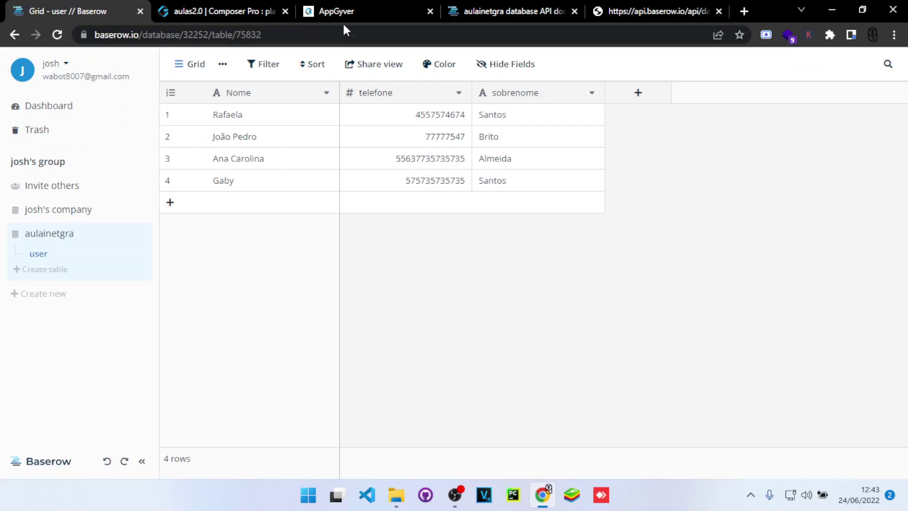
{"action": "left_click", "coordinate": [359, 9]}
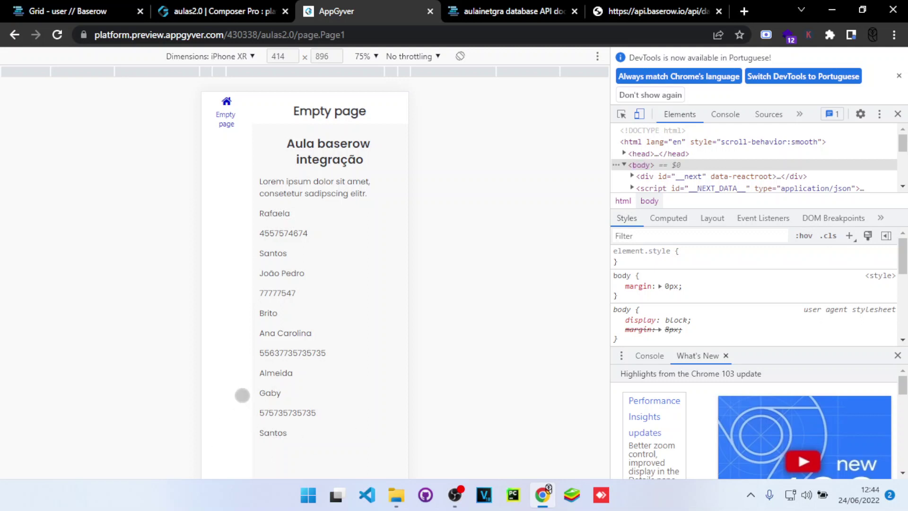
Step: In Composer Pro, add a list divider below the sobrenome text in the repeated container, save the app, and check the preview
{"action": "left_click", "coordinate": [223, 11]}
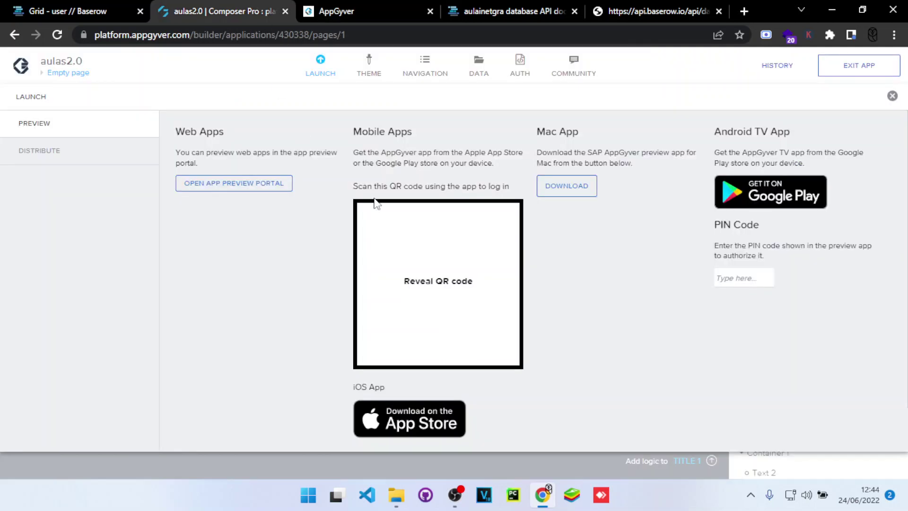
{"action": "left_click", "coordinate": [319, 69]}
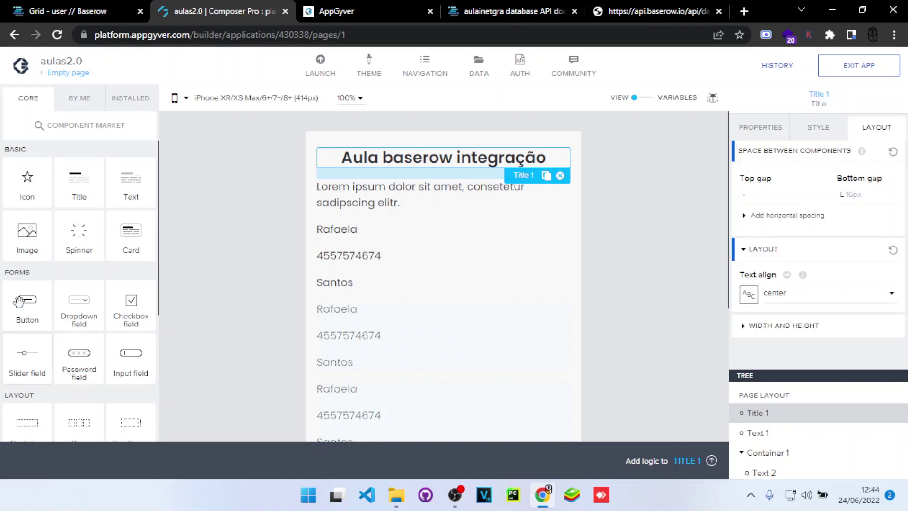
{"action": "scroll", "coordinate": [80, 199], "scroll_direction": "down", "scroll_amount": 4}
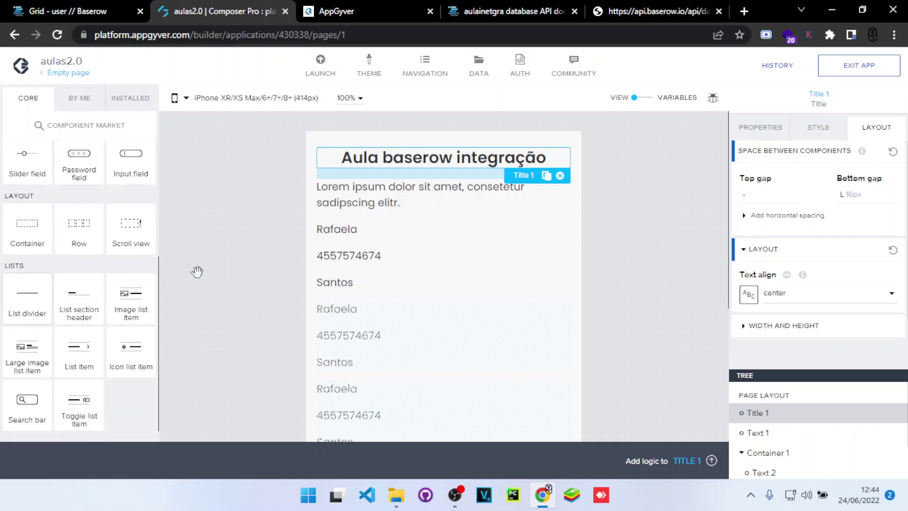
{"action": "left_click_drag", "start_coordinate": [27, 296], "coordinate": [377, 309]}
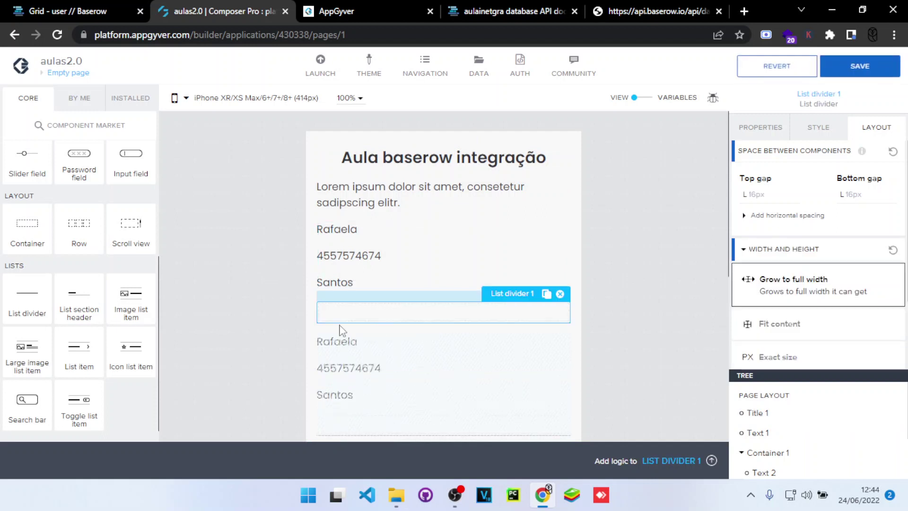
{"action": "scroll", "coordinate": [343, 330], "scroll_direction": "down", "scroll_amount": 2}
{"action": "scroll", "coordinate": [350, 392], "scroll_direction": "down", "scroll_amount": 5}
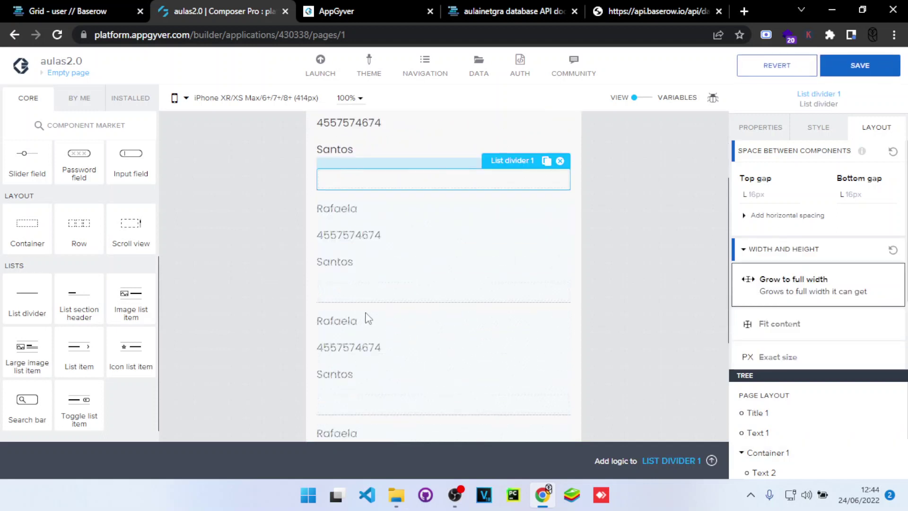
{"action": "left_click", "coordinate": [369, 7]}
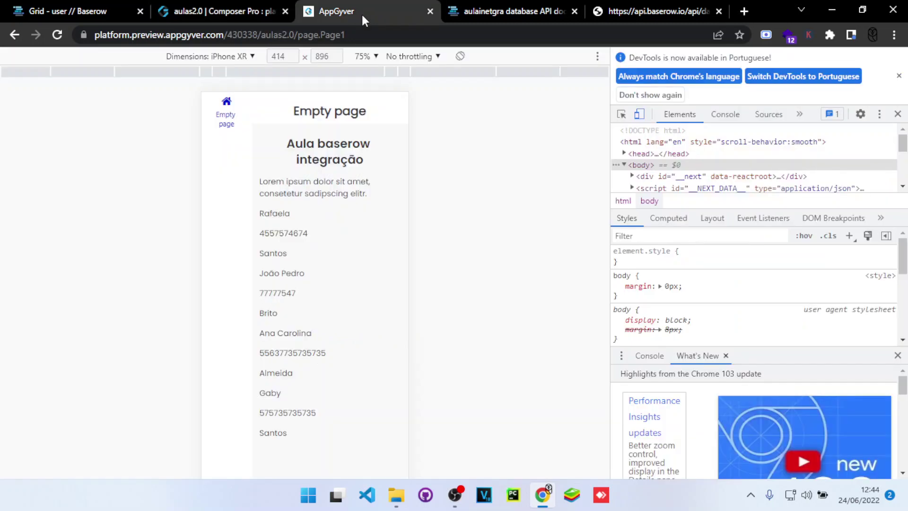
{"action": "left_click", "coordinate": [243, 8]}
{"action": "left_click", "coordinate": [879, 57]}
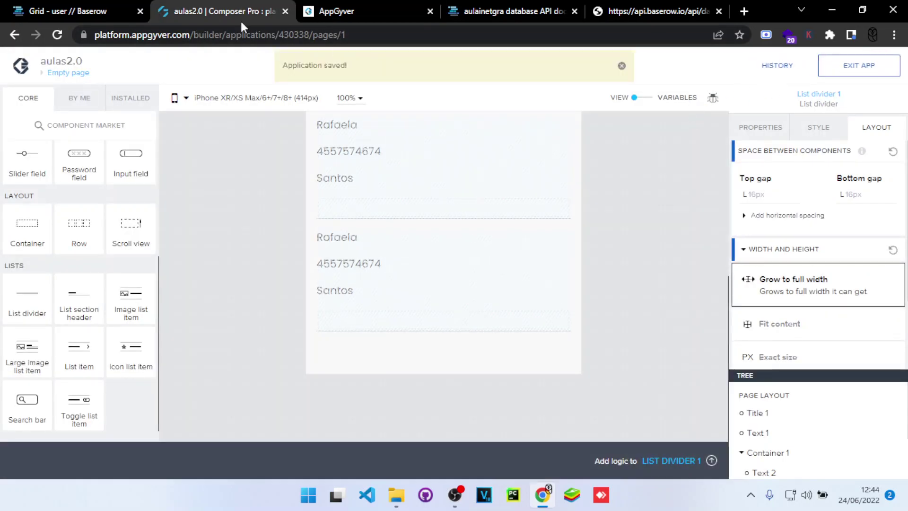
{"action": "left_click", "coordinate": [365, 9]}
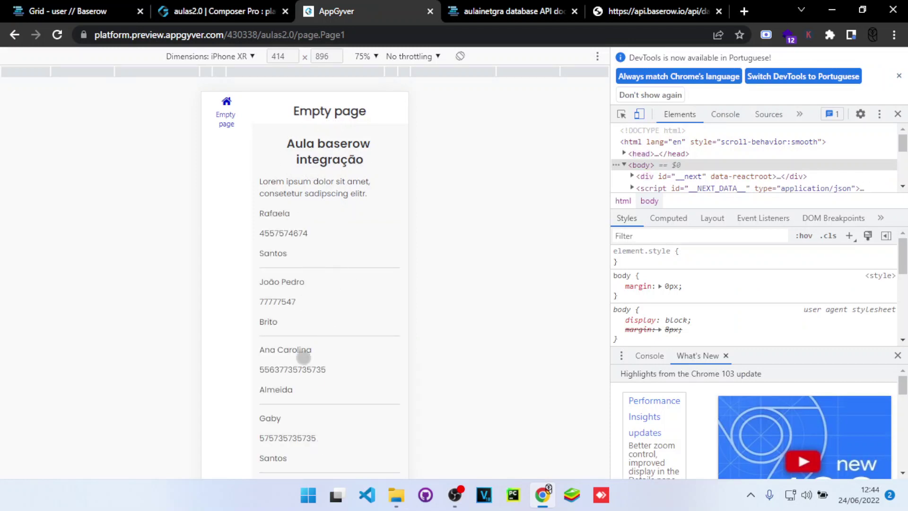
Step: Disable the built-in navigation menu and navigation header bar in Composer Pro, save the app, and check the preview
{"action": "left_click", "coordinate": [243, 13]}
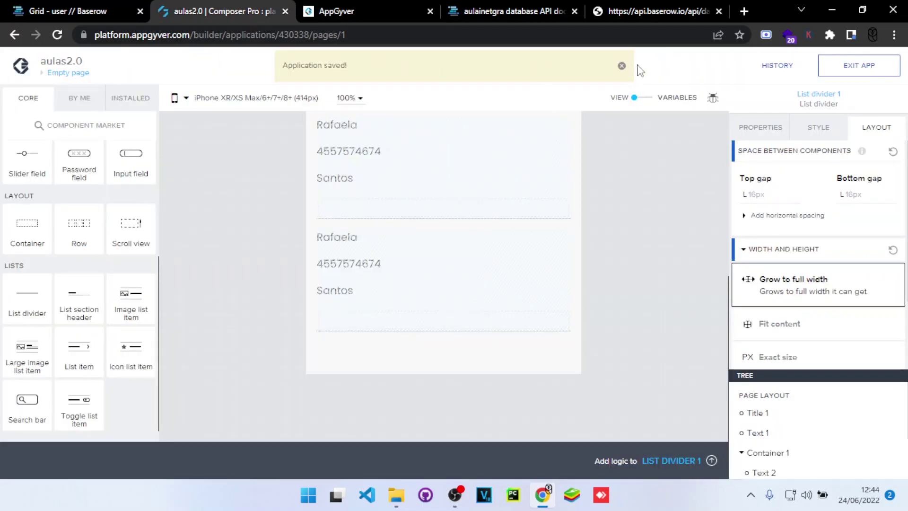
{"action": "left_click", "coordinate": [622, 66]}
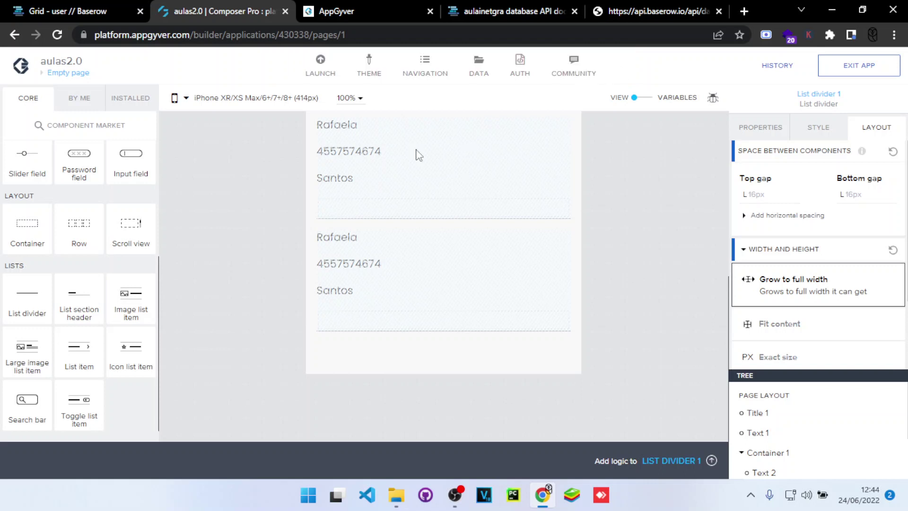
{"action": "left_click", "coordinate": [425, 71]}
{"action": "left_click", "coordinate": [516, 217]}
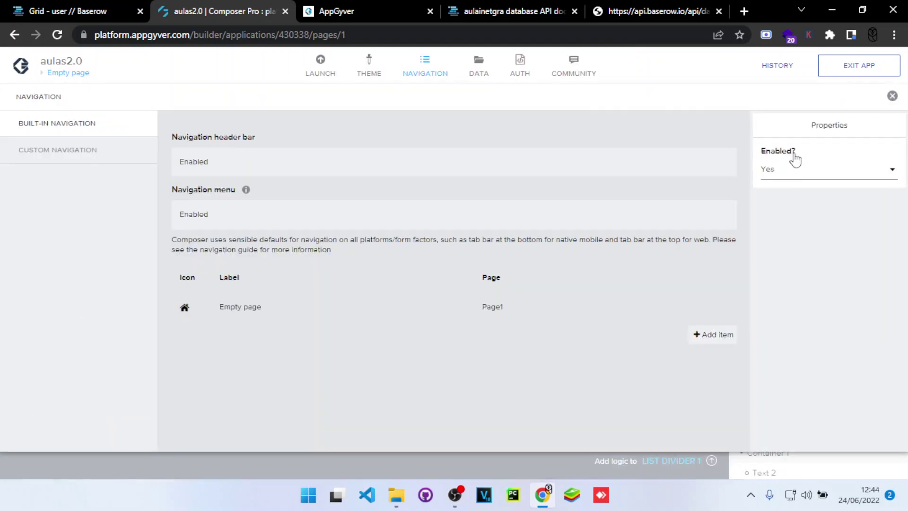
{"action": "left_click", "coordinate": [786, 171]}
{"action": "left_click", "coordinate": [777, 186]}
{"action": "left_click", "coordinate": [780, 176]}
{"action": "left_click", "coordinate": [767, 195]}
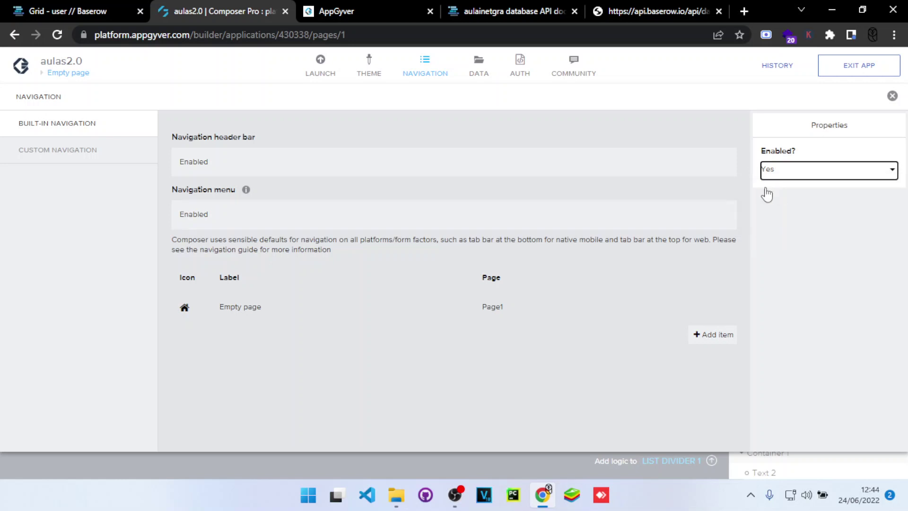
{"action": "left_click", "coordinate": [584, 170]}
{"action": "left_click", "coordinate": [809, 172]}
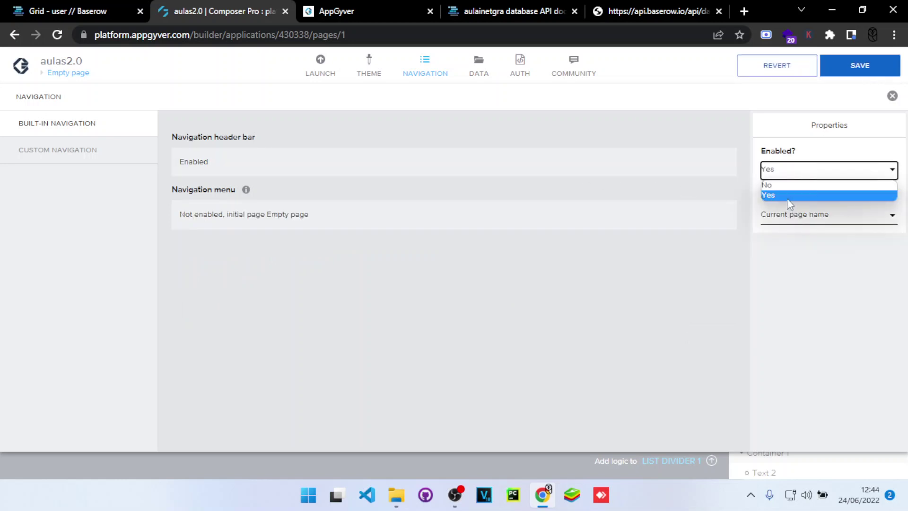
{"action": "left_click", "coordinate": [769, 185]}
{"action": "left_click", "coordinate": [860, 65]}
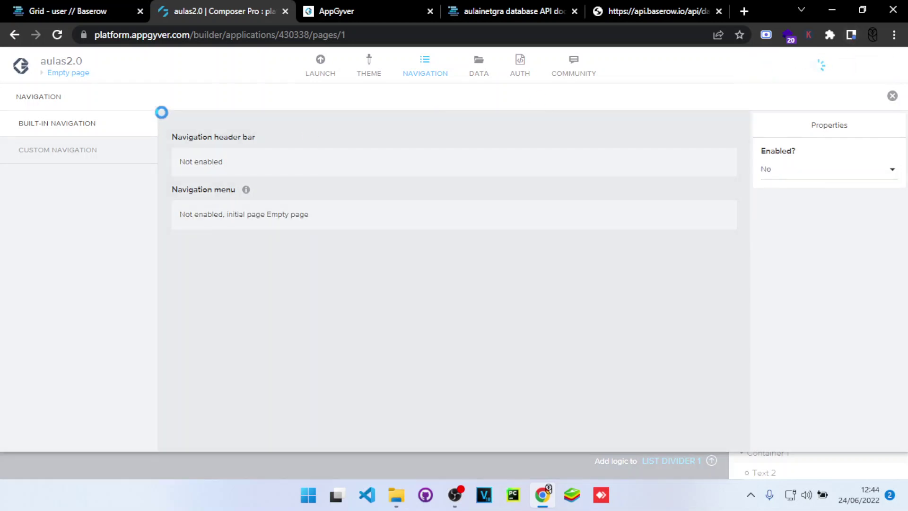
{"action": "left_click", "coordinate": [371, 5]}
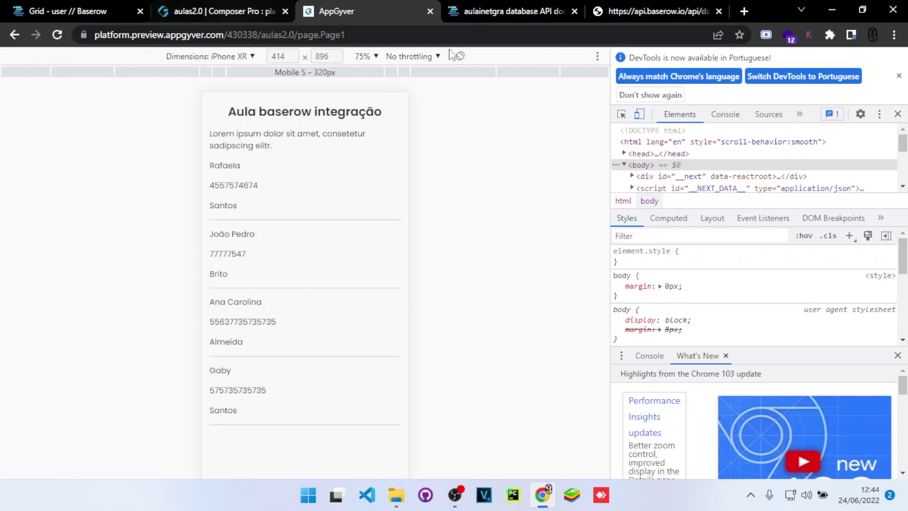
Step: Review the Baserow API documentation from the Create row section back up through List rows to Fields and List fields
{"action": "left_click", "coordinate": [511, 5]}
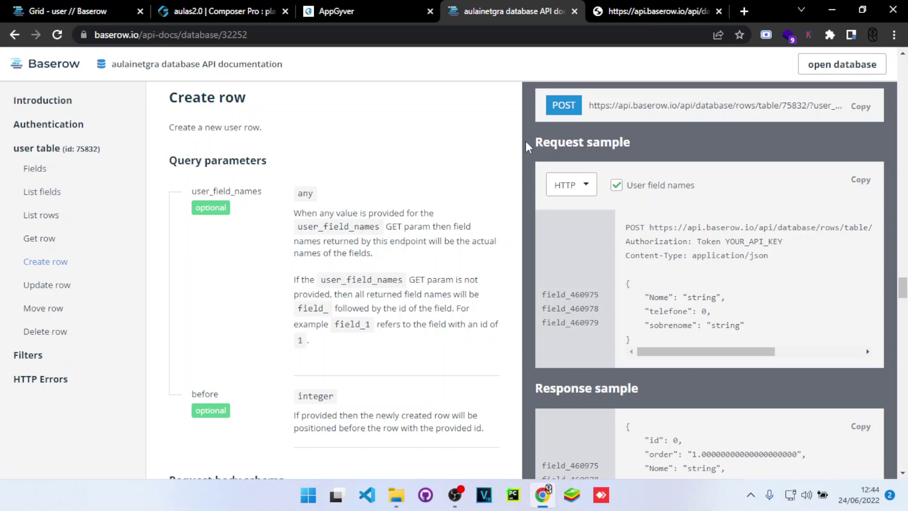
{"action": "scroll", "coordinate": [562, 241], "scroll_direction": "up", "scroll_amount": 3}
{"action": "scroll", "coordinate": [561, 240], "scroll_direction": "up", "scroll_amount": 10}
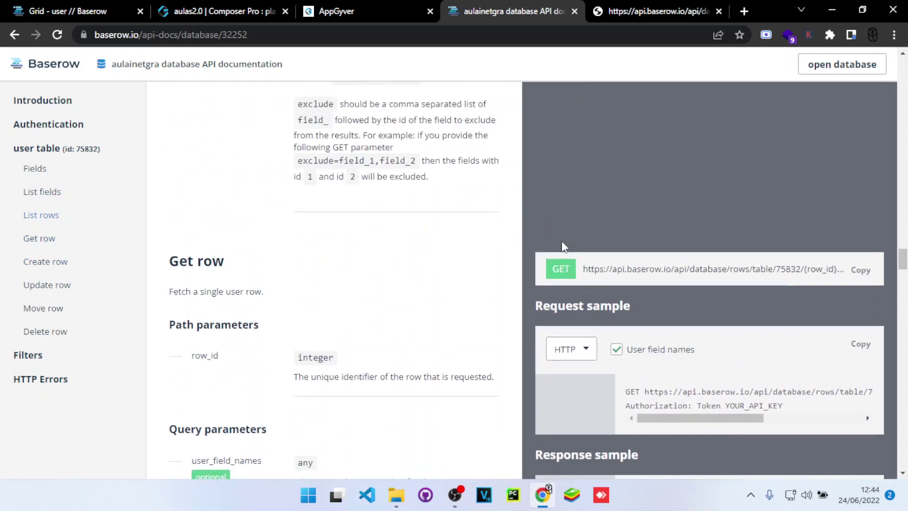
{"action": "scroll", "coordinate": [562, 243], "scroll_direction": "up", "scroll_amount": 10}
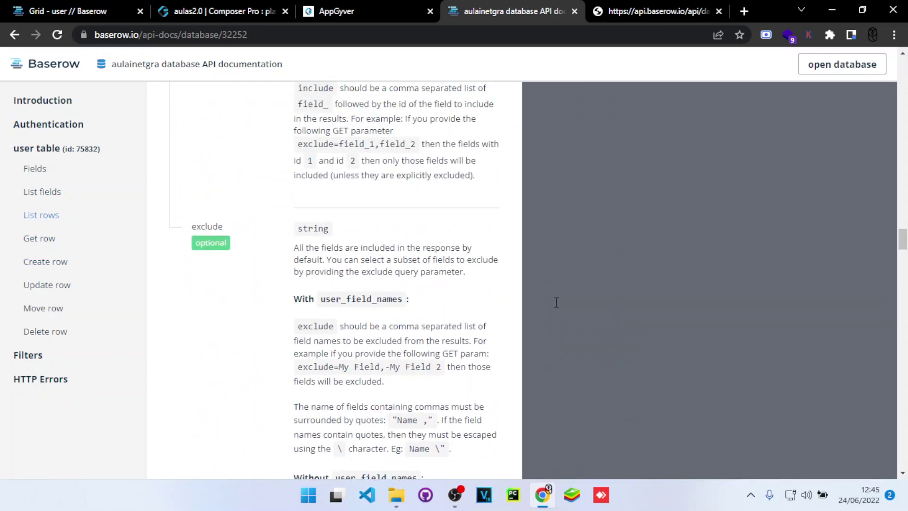
{"action": "scroll", "coordinate": [548, 301], "scroll_direction": "up", "scroll_amount": 4}
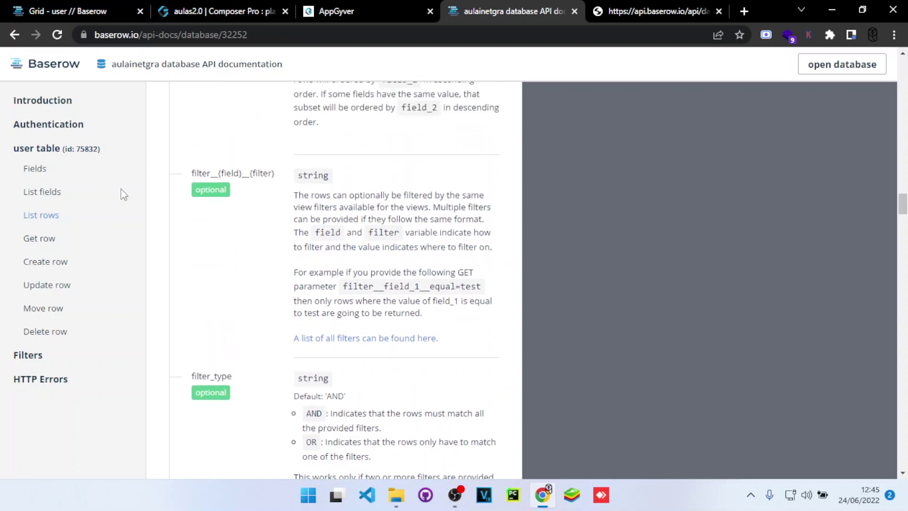
{"action": "scroll", "coordinate": [165, 176], "scroll_direction": "up", "scroll_amount": 15}
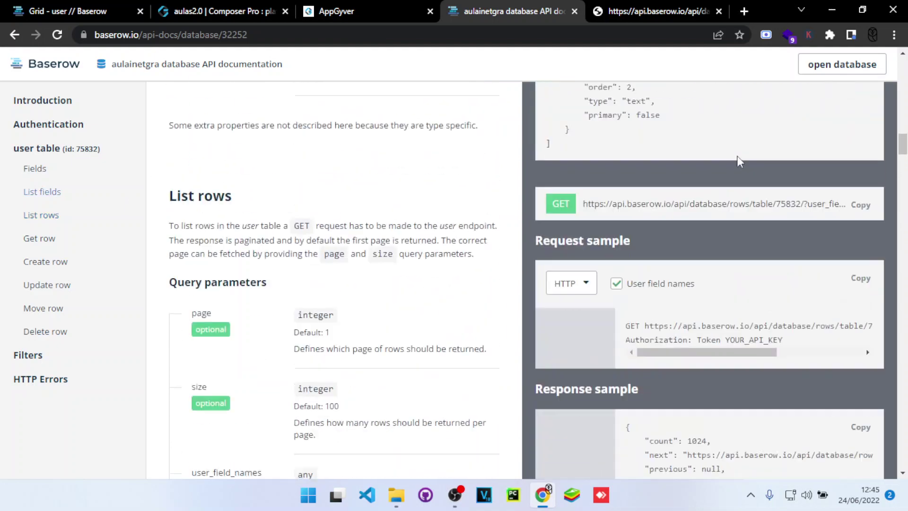
{"action": "scroll", "coordinate": [736, 163], "scroll_direction": "up", "scroll_amount": 15}
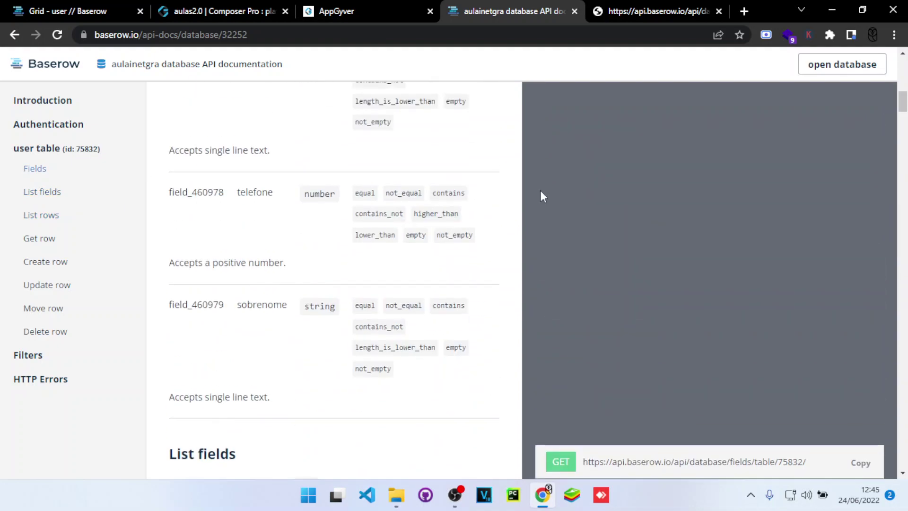
{"action": "scroll", "coordinate": [657, 170], "scroll_direction": "down", "scroll_amount": 6}
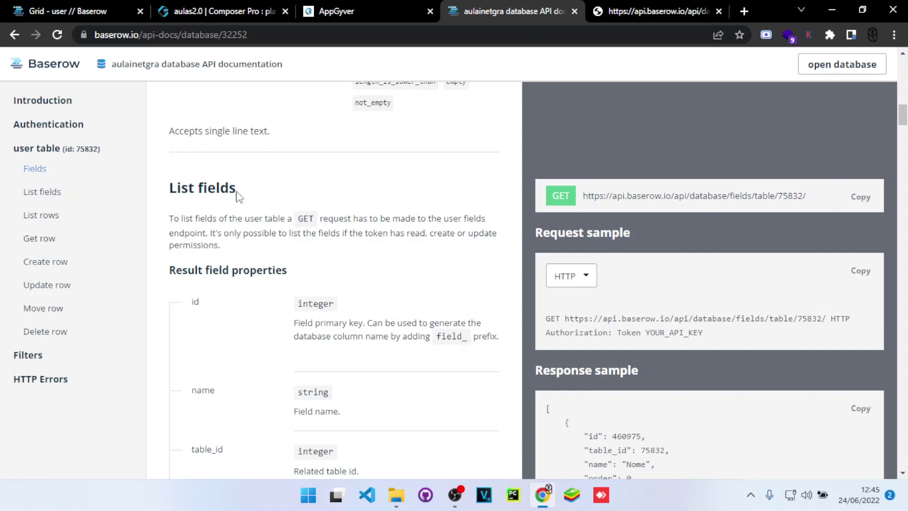
Step: Switch back to Composer Pro and view the app's data resources
{"action": "left_click", "coordinate": [341, 7]}
{"action": "left_click", "coordinate": [239, 11]}
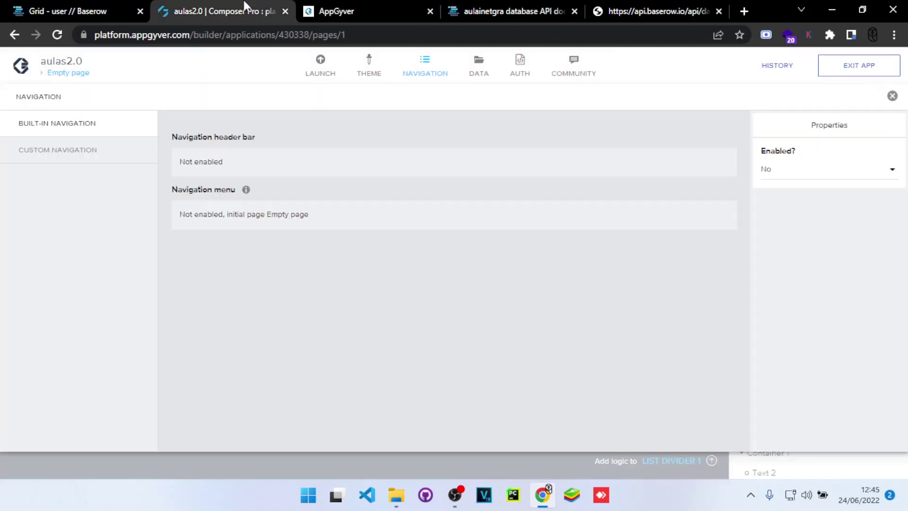
{"action": "left_click", "coordinate": [479, 73]}
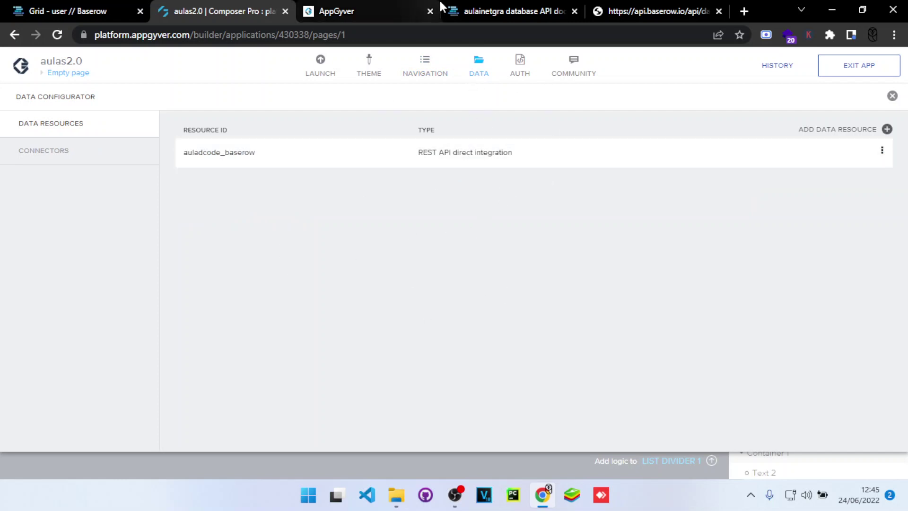
Step: Return to the Baserow API documentation and examine the Create row section's query parameters
{"action": "left_click", "coordinate": [521, 10]}
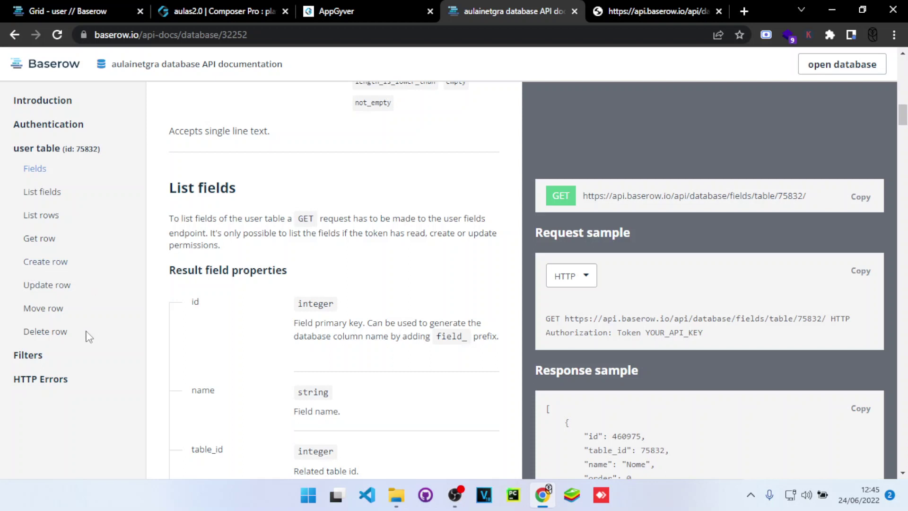
{"action": "left_click", "coordinate": [34, 264]}
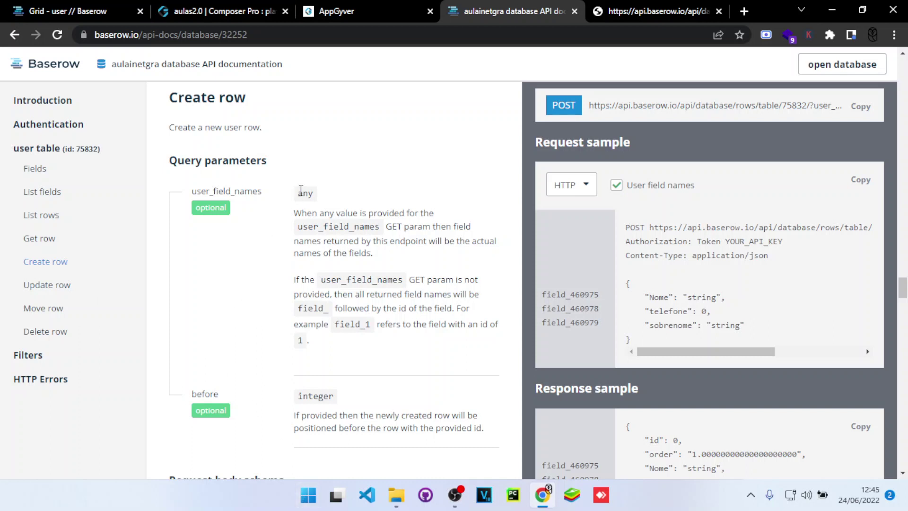
{"action": "left_click_drag", "start_coordinate": [301, 190], "coordinate": [310, 190]}
{"action": "left_click", "coordinate": [337, 159]}
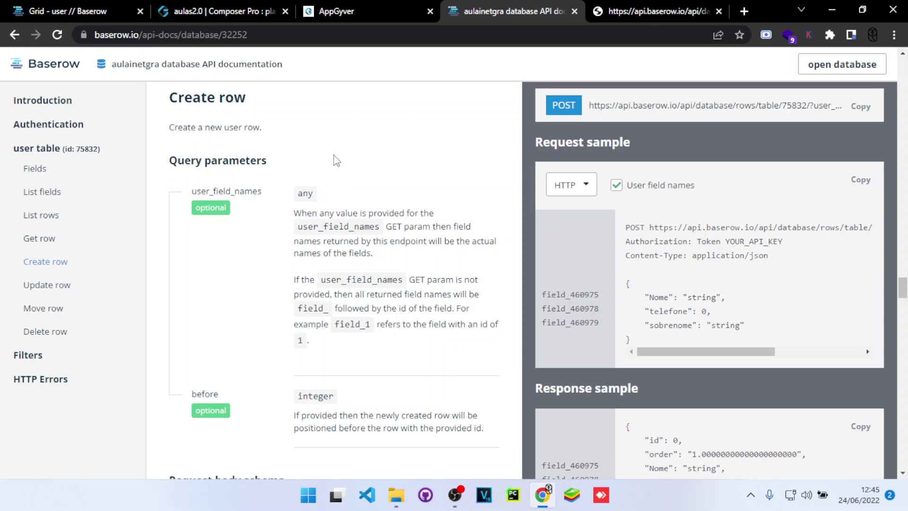